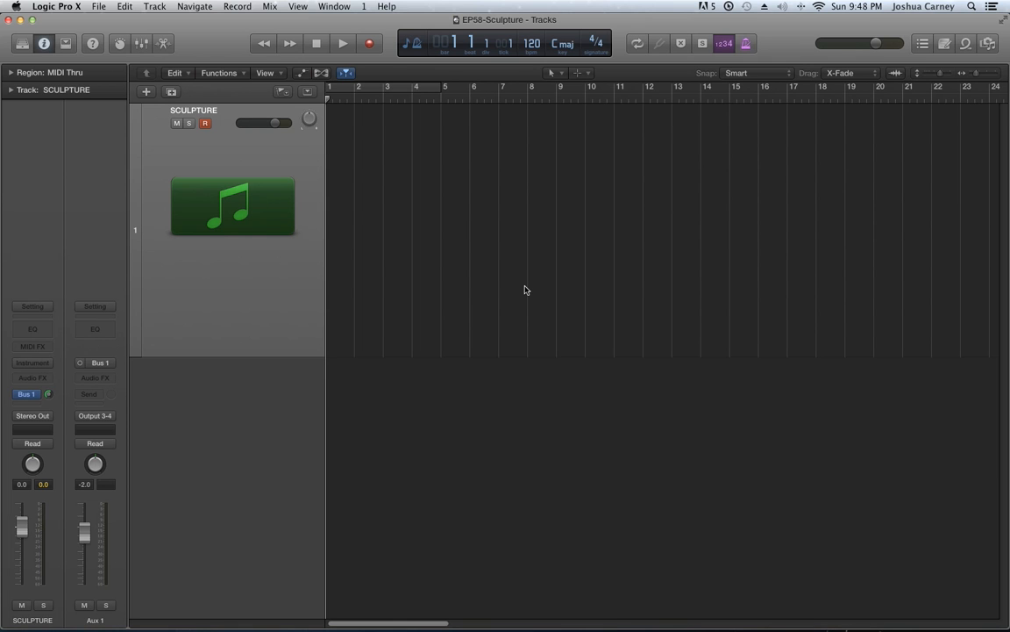
# Load the Sculpture (Modeling Synth) instrument on the SCULPTURE track
pyautogui.click(33, 362)
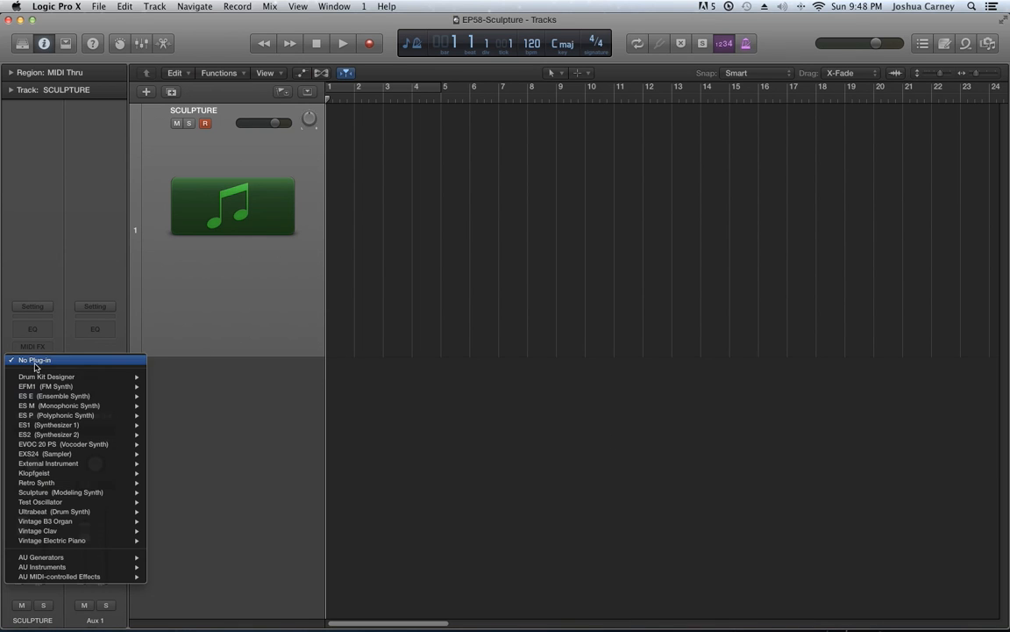
pyautogui.moveTo(80, 502)
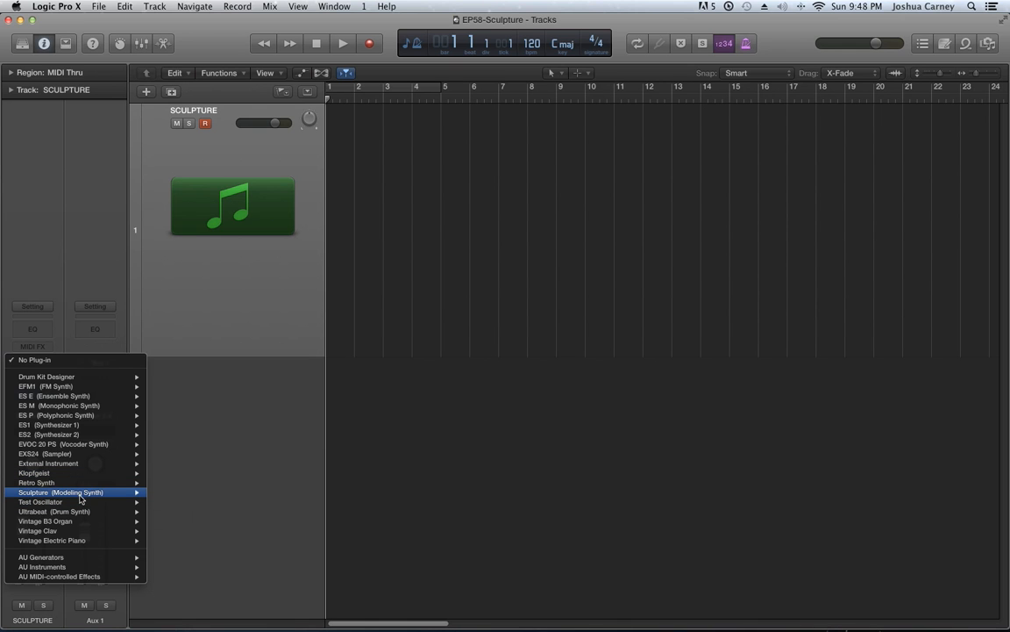
pyautogui.click(167, 494)
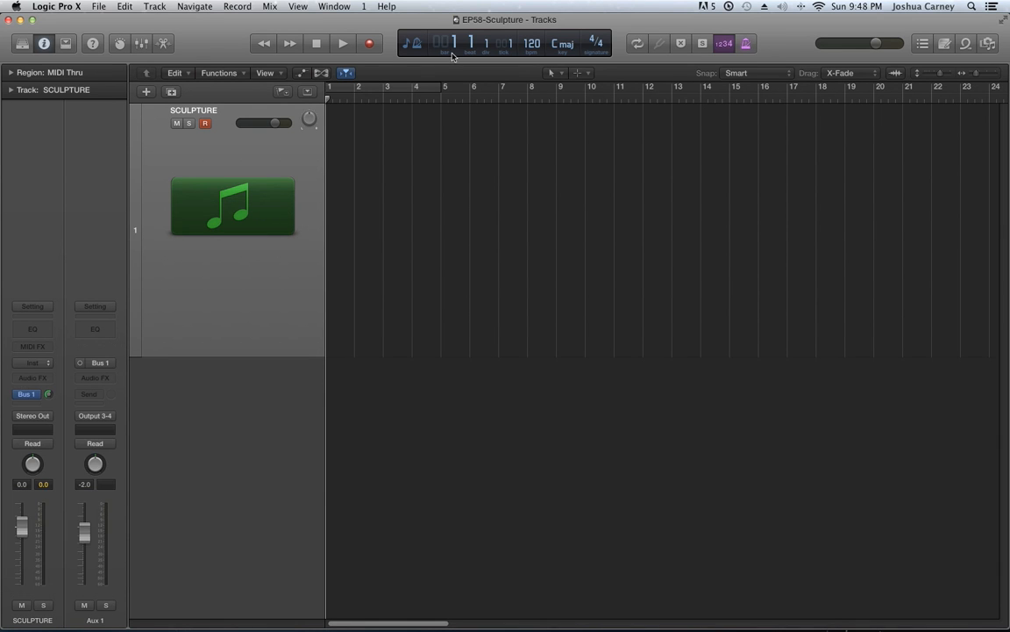
pyautogui.moveTo(365, 55)
pyautogui.mouseDown()
pyautogui.moveTo(518, 35)
pyautogui.moveTo(527, 27)
pyautogui.moveTo(519, 7)
pyautogui.mouseUp()
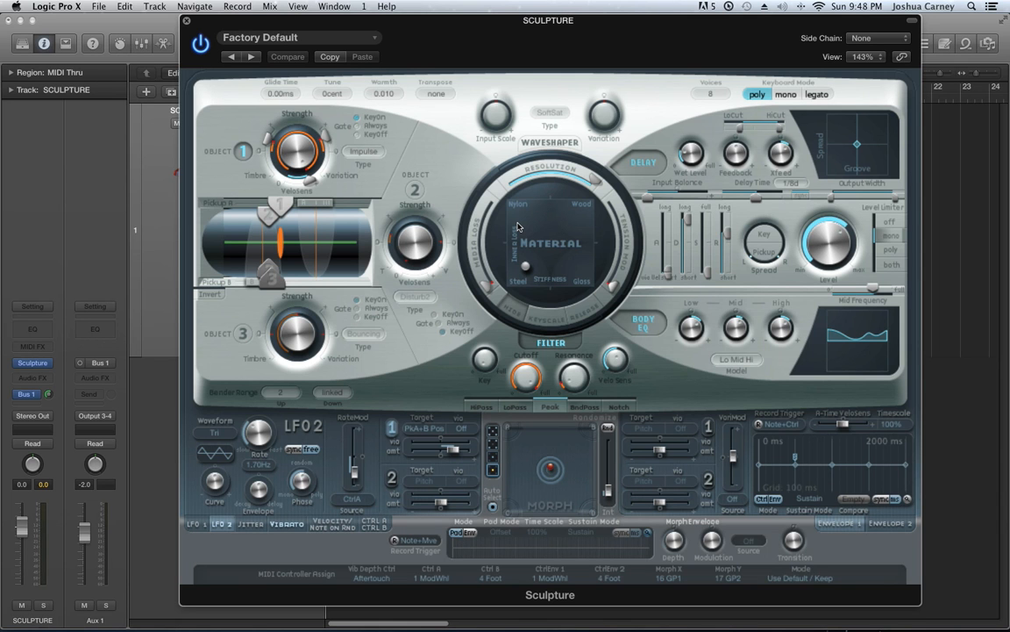
# Switch off Sculpture's Delay and Body EQ sections, shifting the plug-in window slightly lower for access
pyautogui.moveTo(493, 20); pyautogui.dragTo(495, 31)
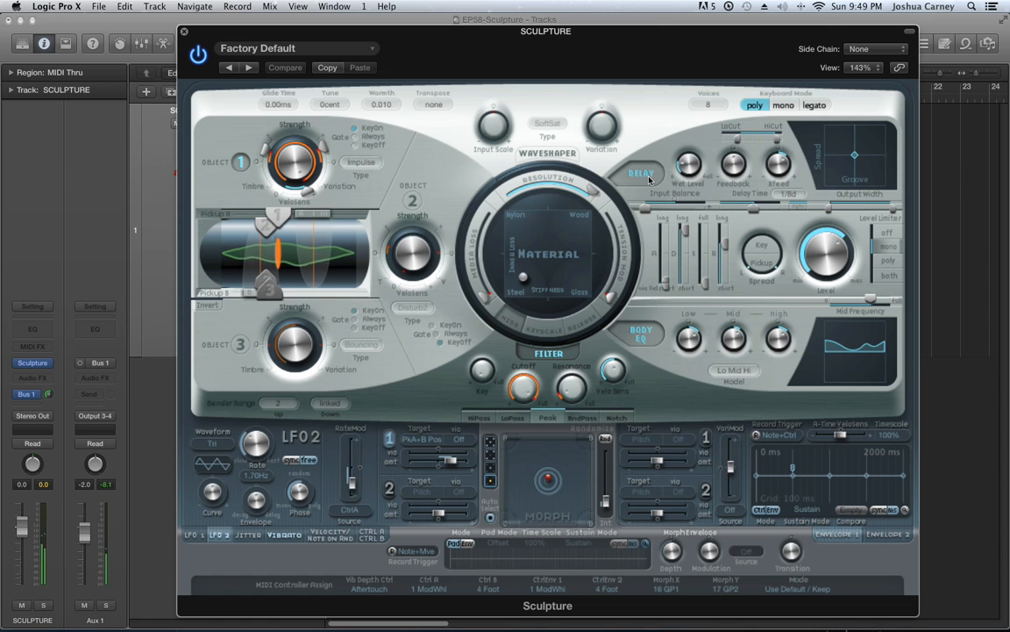
pyautogui.click(647, 175)
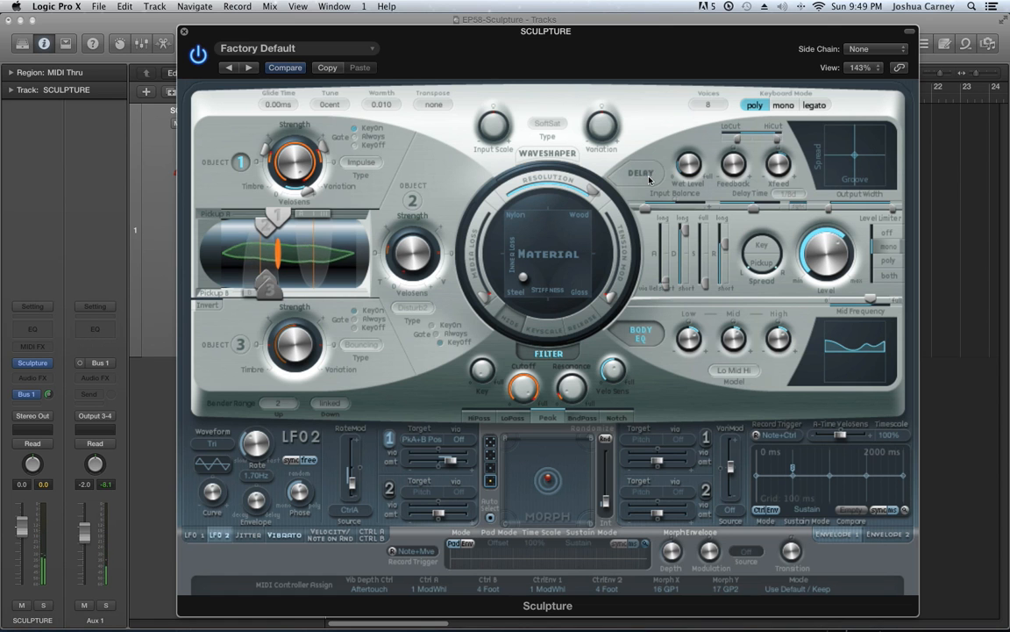
pyautogui.click(643, 336)
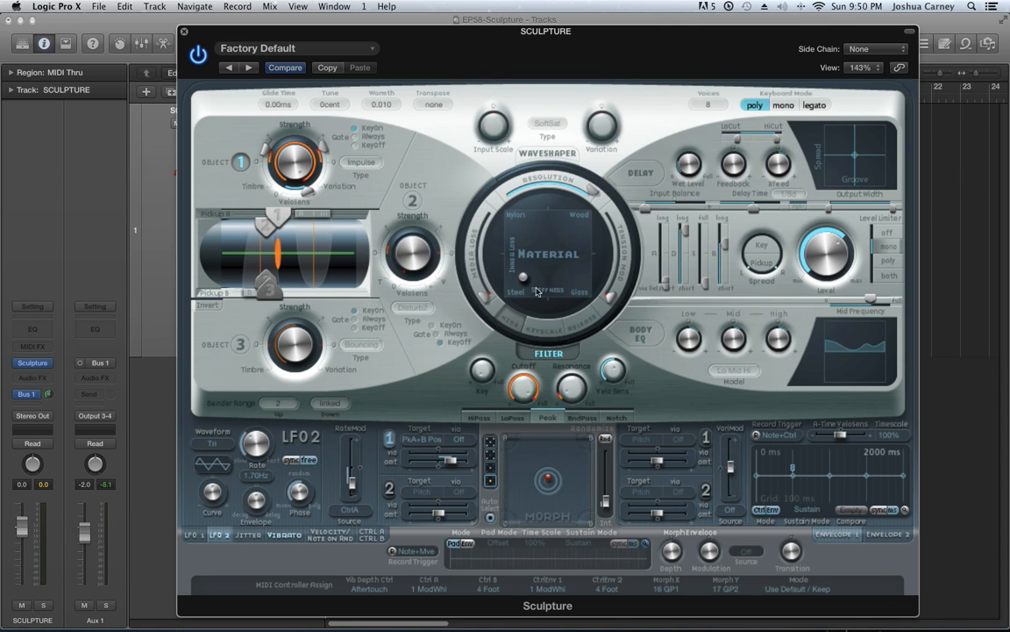
# Try the Material ball at the Steel, Nylon, Wood and Glass corners, shortening the amplitude envelope's release for the comparison
pyautogui.moveTo(514, 300); pyautogui.dragTo(493, 309)
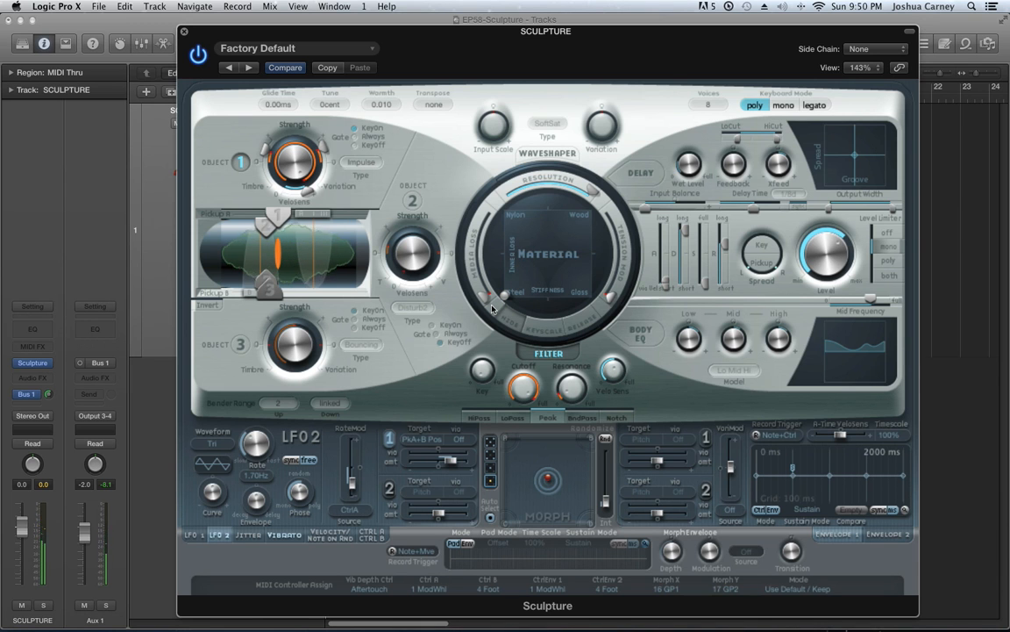
pyautogui.moveTo(724, 249); pyautogui.dragTo(735, 273)
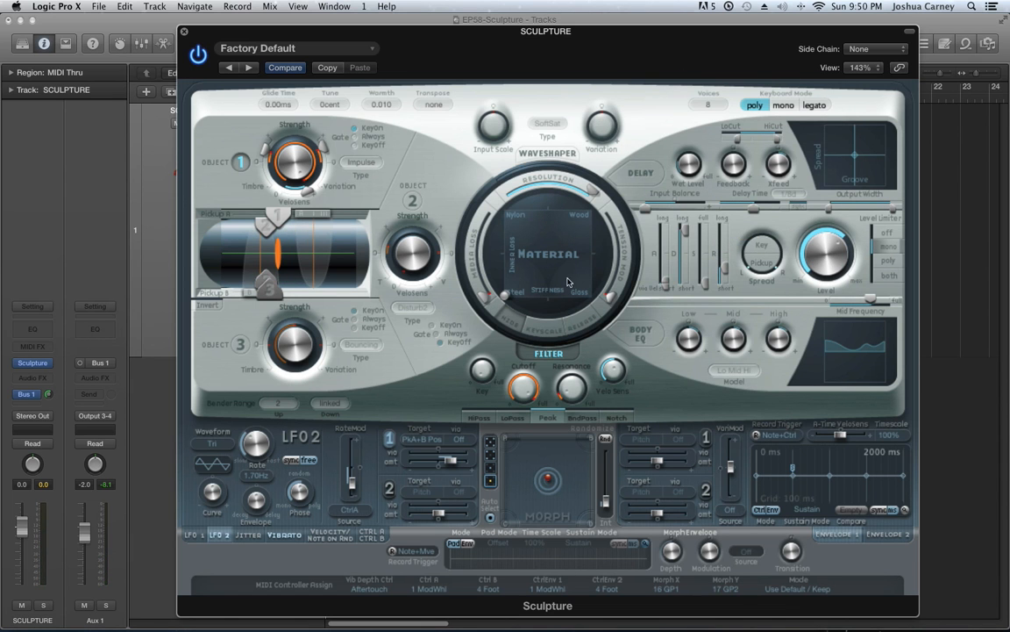
pyautogui.moveTo(505, 296); pyautogui.dragTo(481, 193)
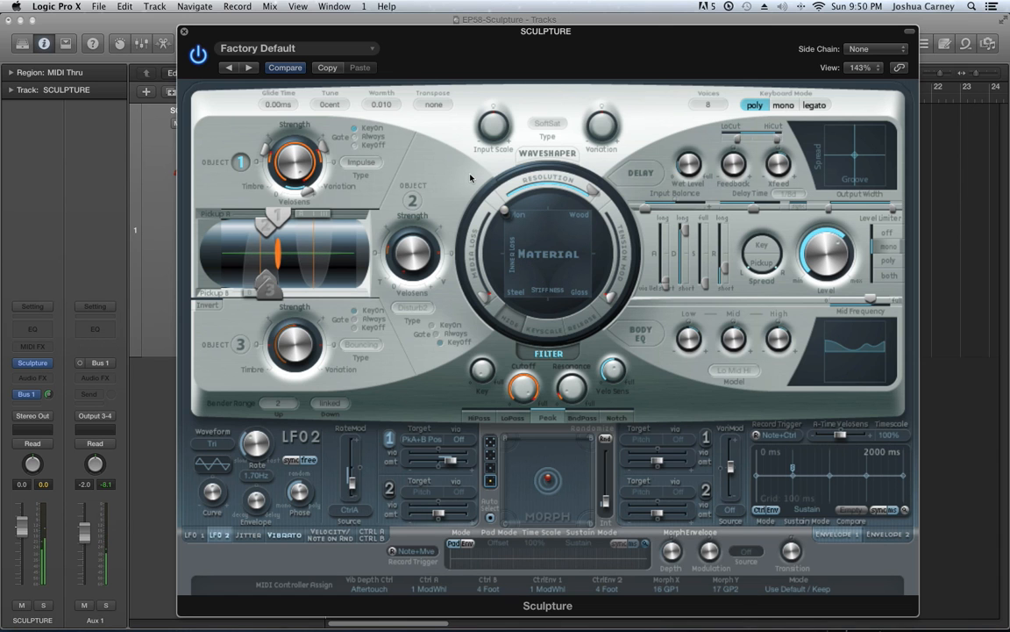
pyautogui.moveTo(507, 221); pyautogui.dragTo(629, 200)
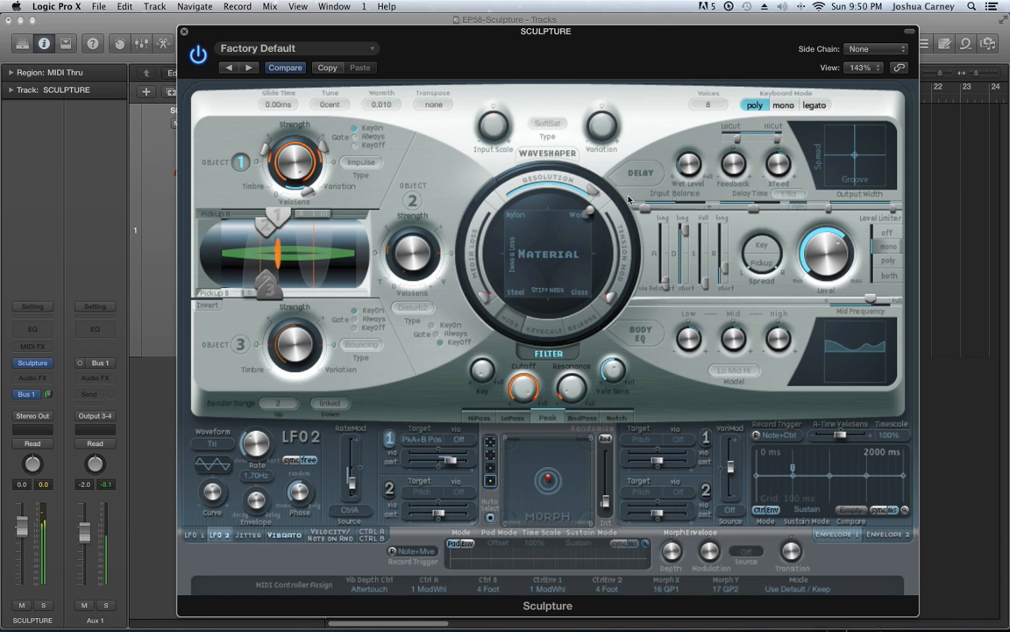
pyautogui.moveTo(589, 210); pyautogui.dragTo(614, 328)
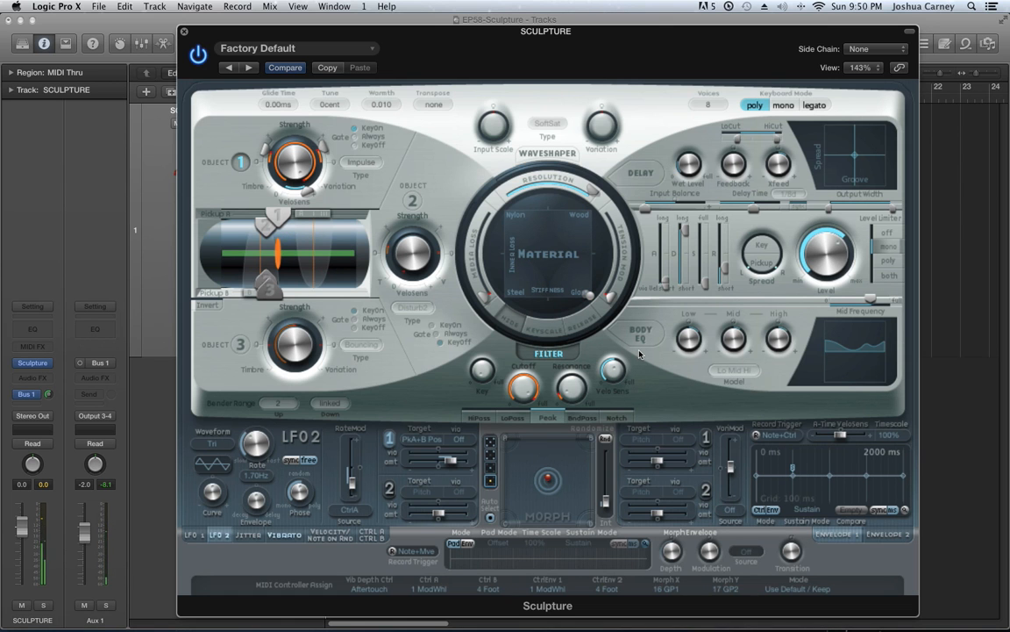
# Lengthen the amplitude release slightly and place the Material ball on the Steel side, moderately above its corner, after trying other positions
pyautogui.moveTo(727, 269); pyautogui.dragTo(727, 263)
pyautogui.moveTo(583, 300)
pyautogui.mouseDown()
pyautogui.moveTo(521, 293)
pyautogui.moveTo(535, 288)
pyautogui.moveTo(466, 214)
pyautogui.moveTo(526, 202)
pyautogui.moveTo(584, 293)
pyautogui.mouseUp()
pyautogui.moveTo(515, 294); pyautogui.dragTo(524, 249)
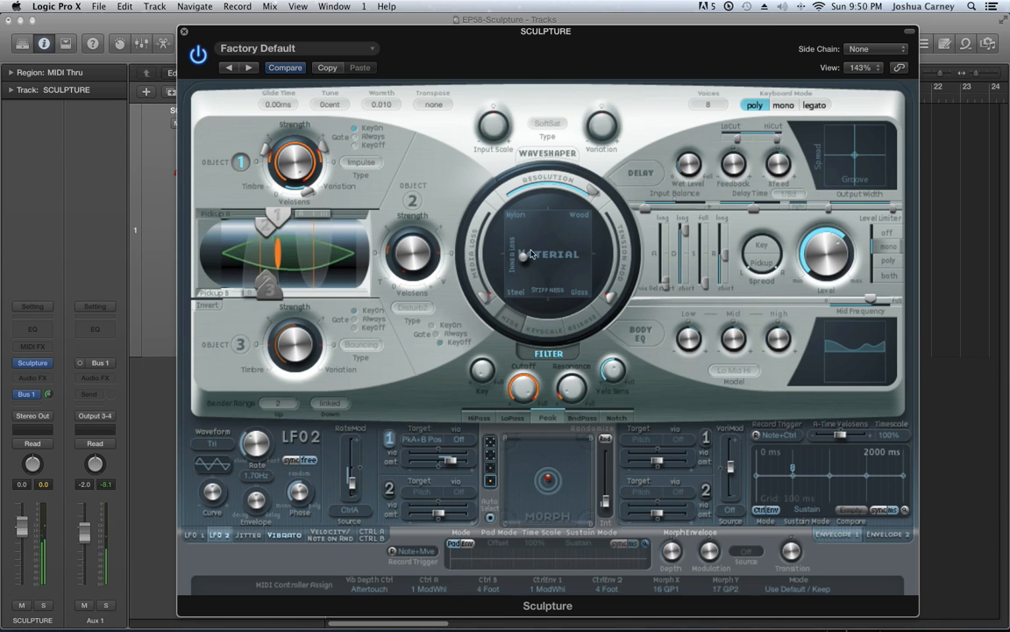
pyautogui.moveTo(524, 249); pyautogui.dragTo(520, 270)
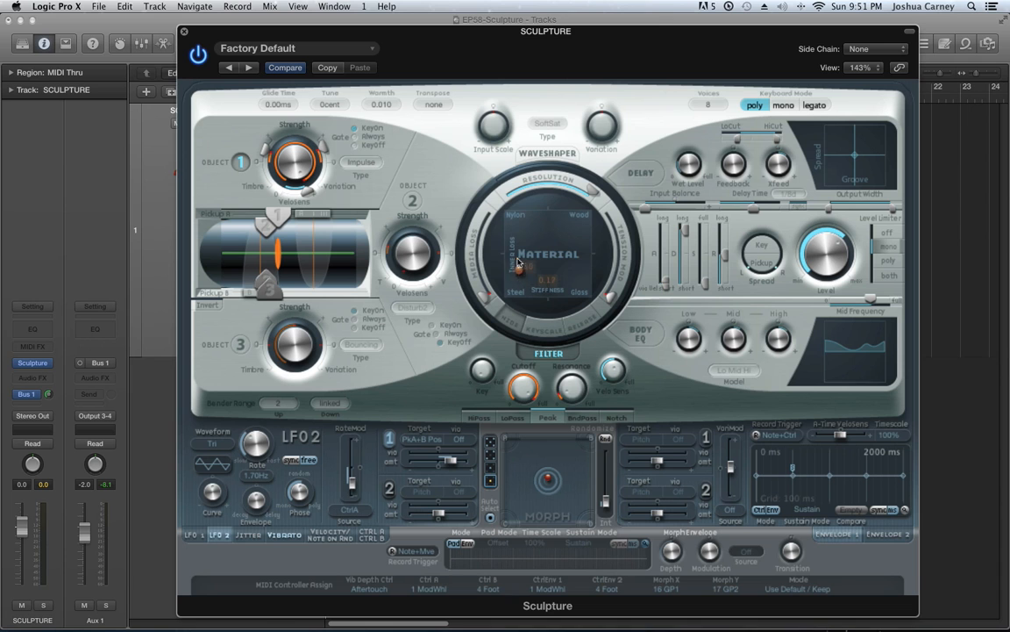
pyautogui.moveTo(516, 216); pyautogui.dragTo(582, 286)
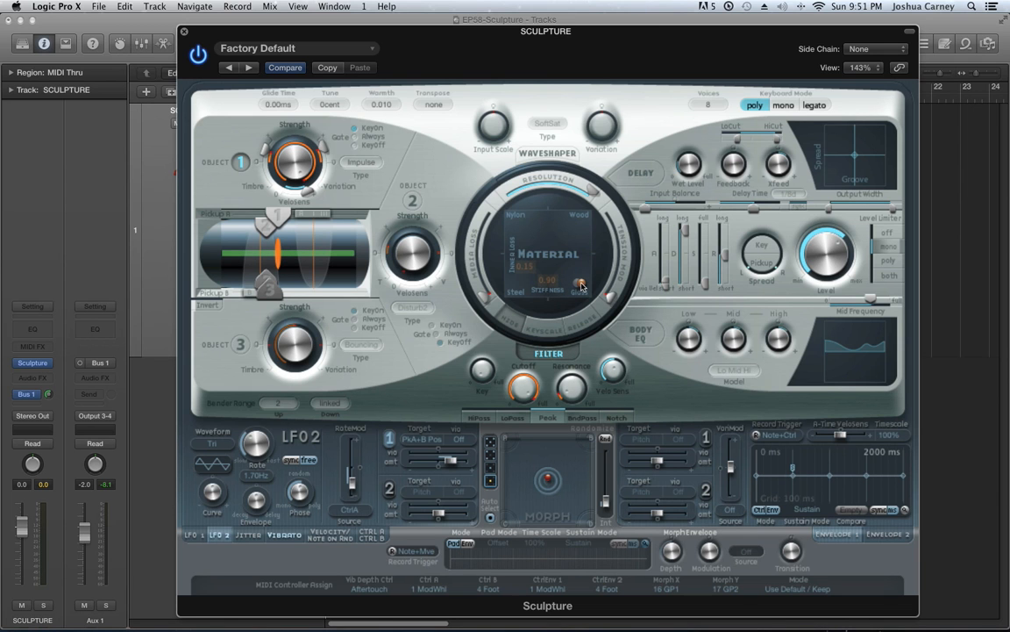
pyautogui.moveTo(580, 284); pyautogui.dragTo(524, 271)
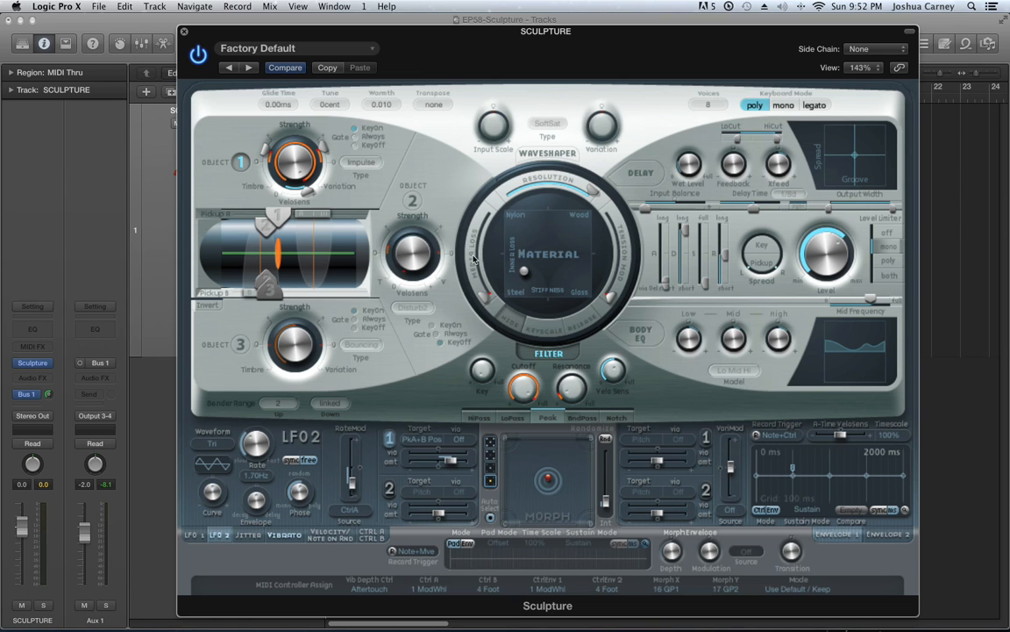
# Sweep Media Loss up to slightly past halfway and back down to its minimum
pyautogui.moveTo(487, 296); pyautogui.dragTo(465, 346)
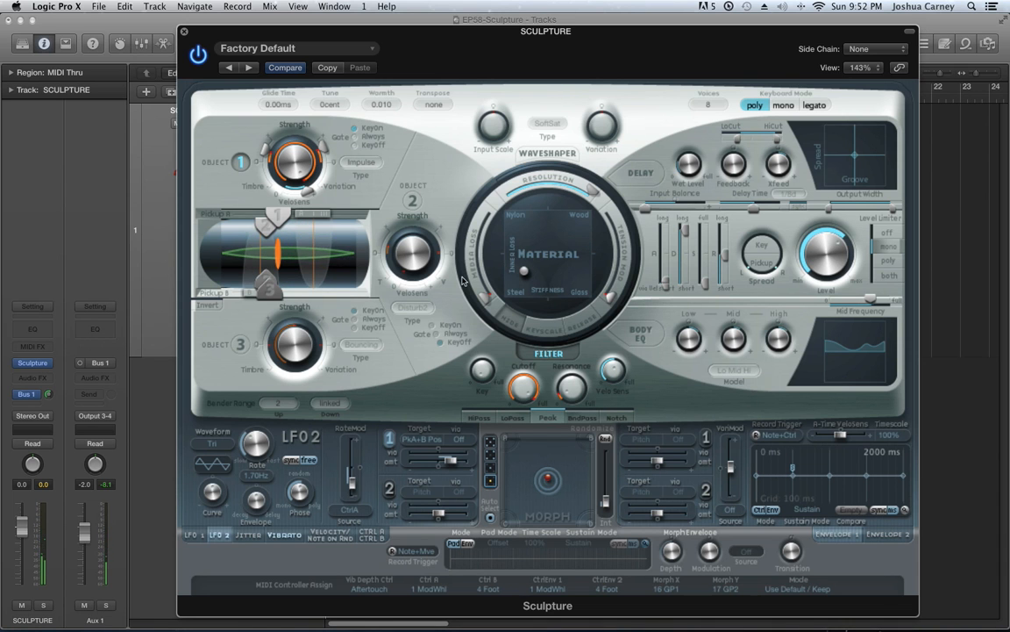
pyautogui.moveTo(485, 299); pyautogui.dragTo(464, 253)
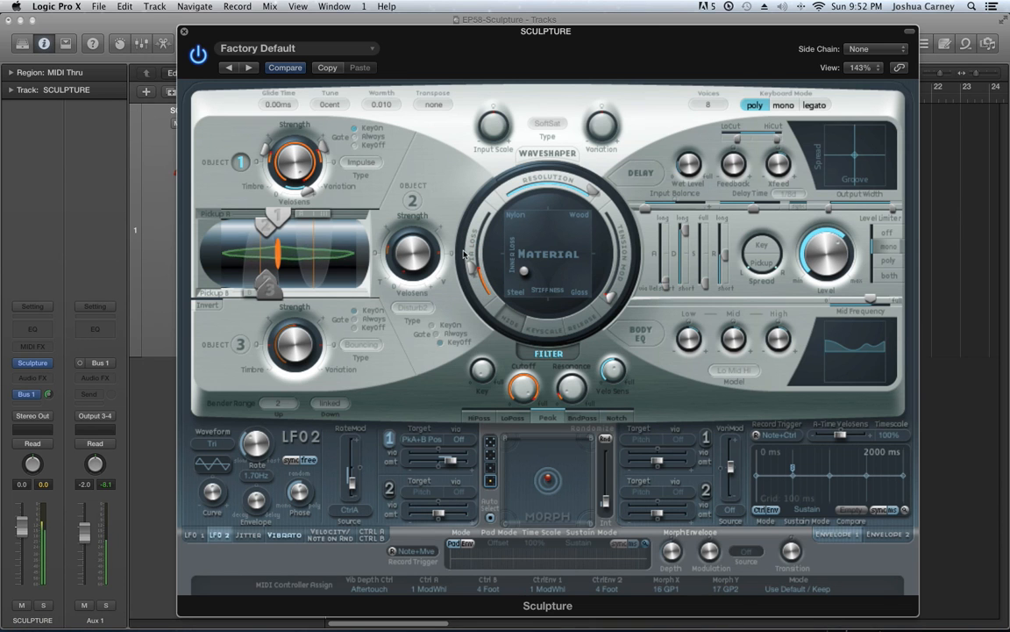
pyautogui.moveTo(464, 254)
pyautogui.mouseDown()
pyautogui.moveTo(474, 223)
pyautogui.moveTo(476, 247)
pyautogui.mouseUp()
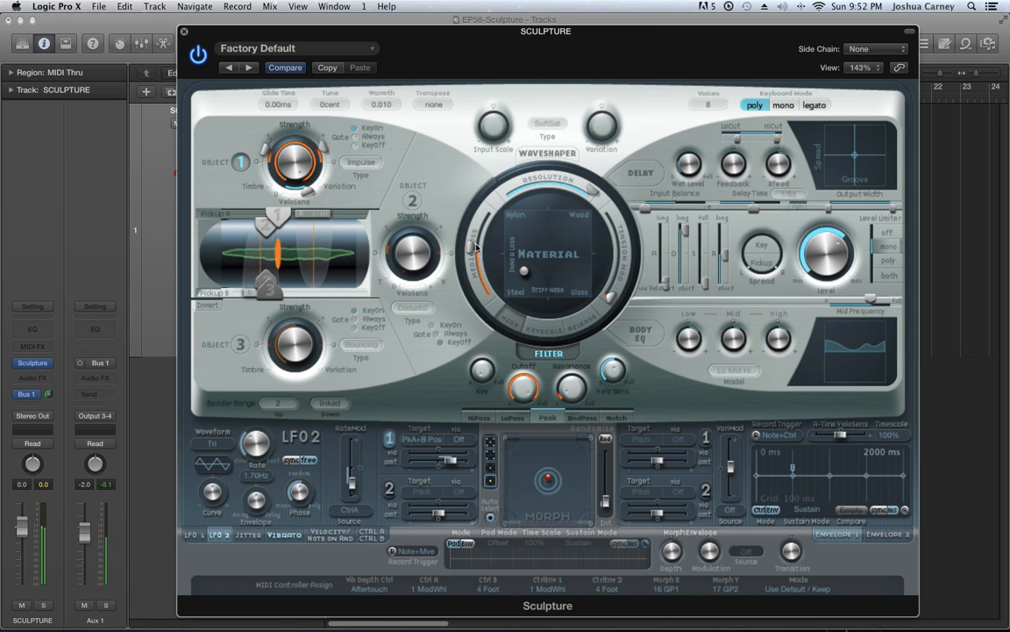
pyautogui.moveTo(476, 248); pyautogui.dragTo(488, 311)
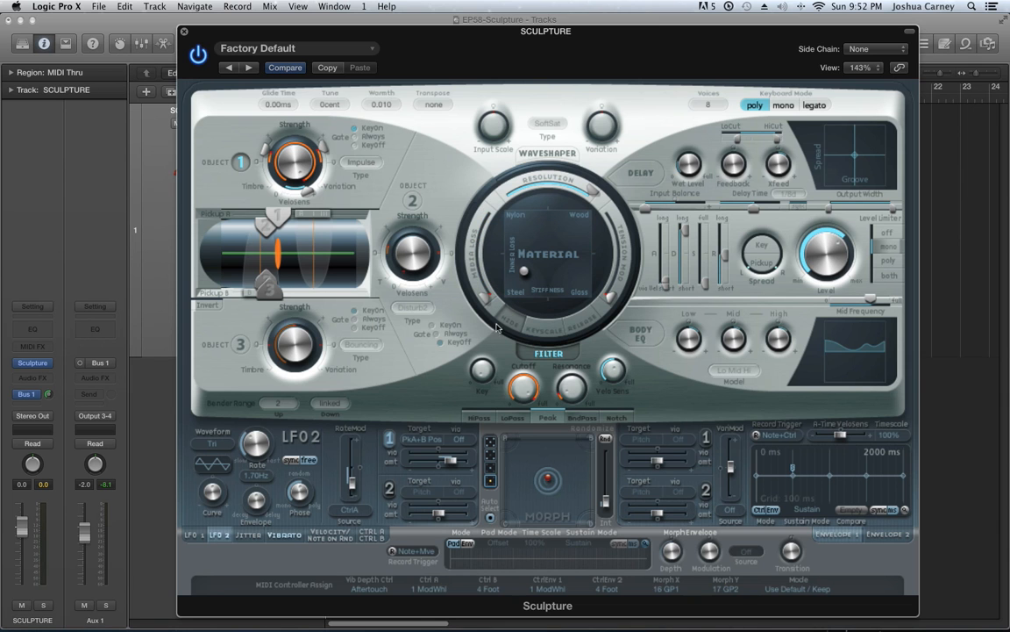
pyautogui.moveTo(489, 299); pyautogui.dragTo(497, 326)
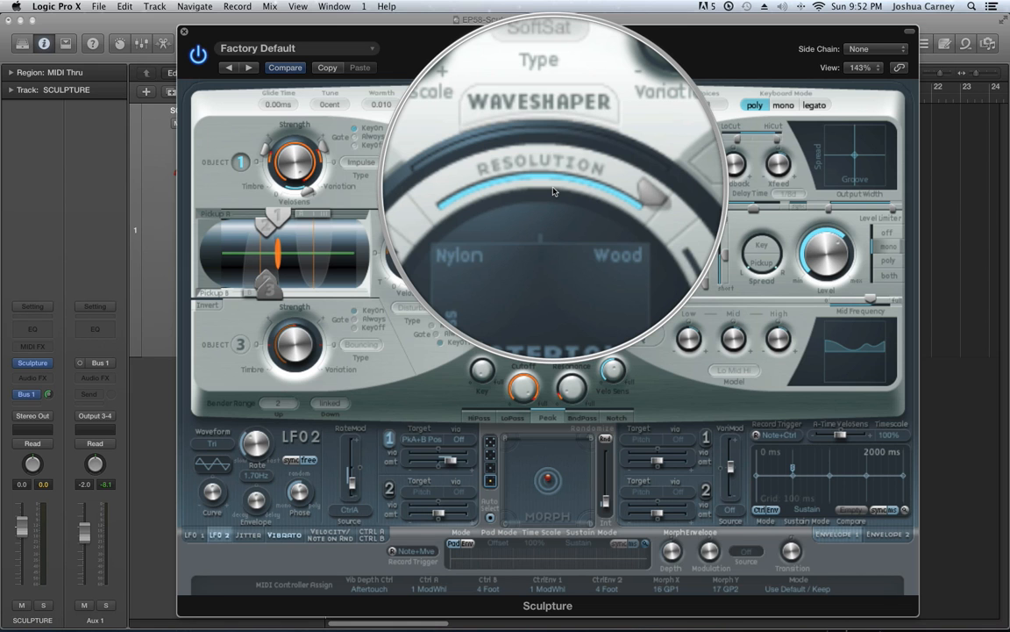
# Try Resolution at its minimum, restore it to maximum, and move the Material ball fully into the Steel corner
pyautogui.moveTo(553, 187); pyautogui.dragTo(513, 233)
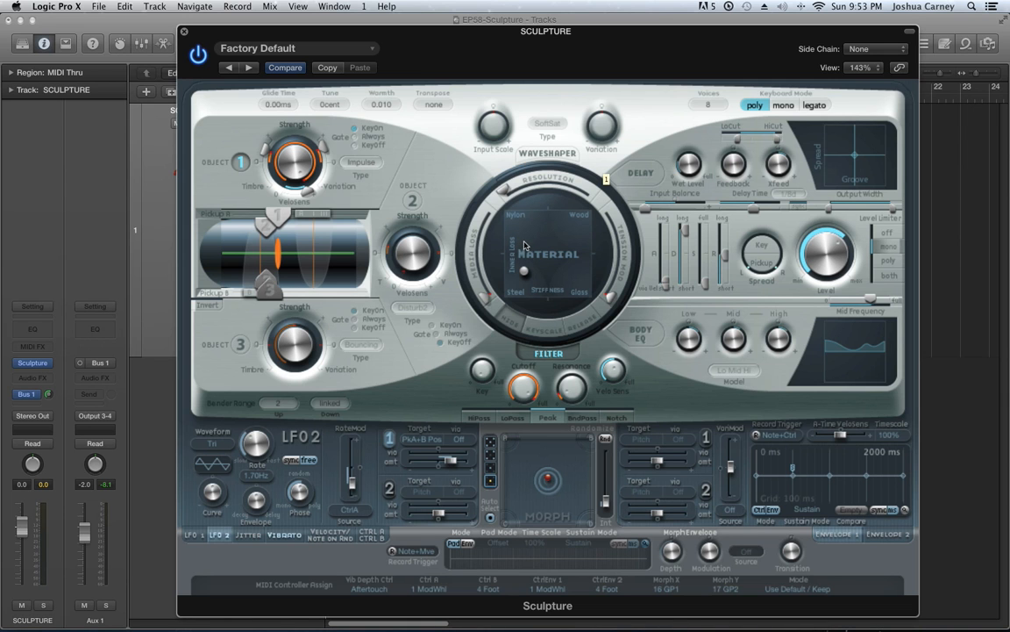
pyautogui.moveTo(526, 245); pyautogui.dragTo(526, 213)
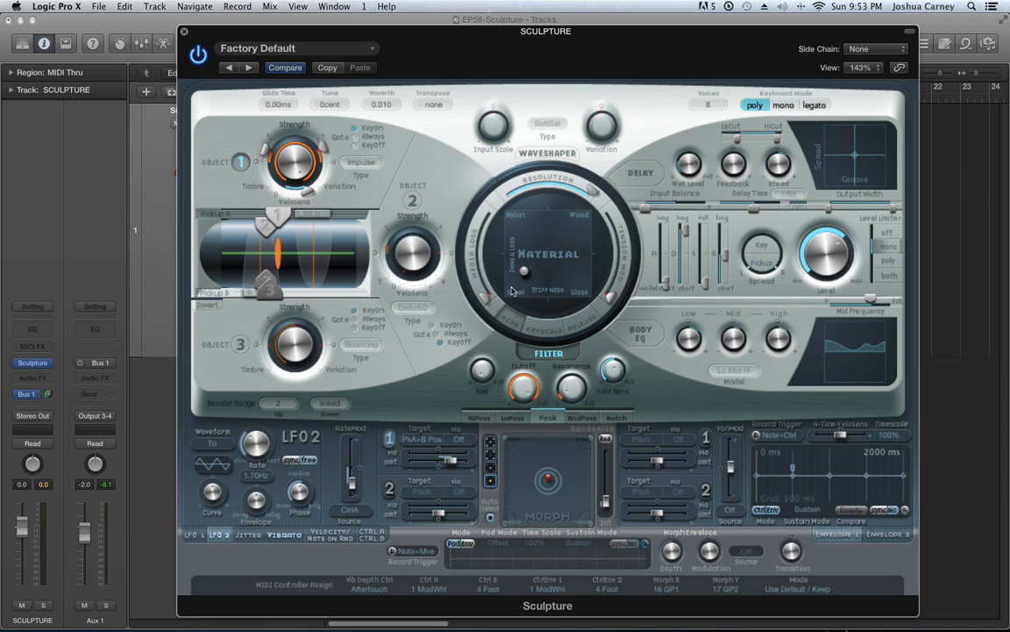
pyautogui.moveTo(525, 272); pyautogui.dragTo(482, 335)
pyautogui.moveTo(506, 297); pyautogui.dragTo(473, 303)
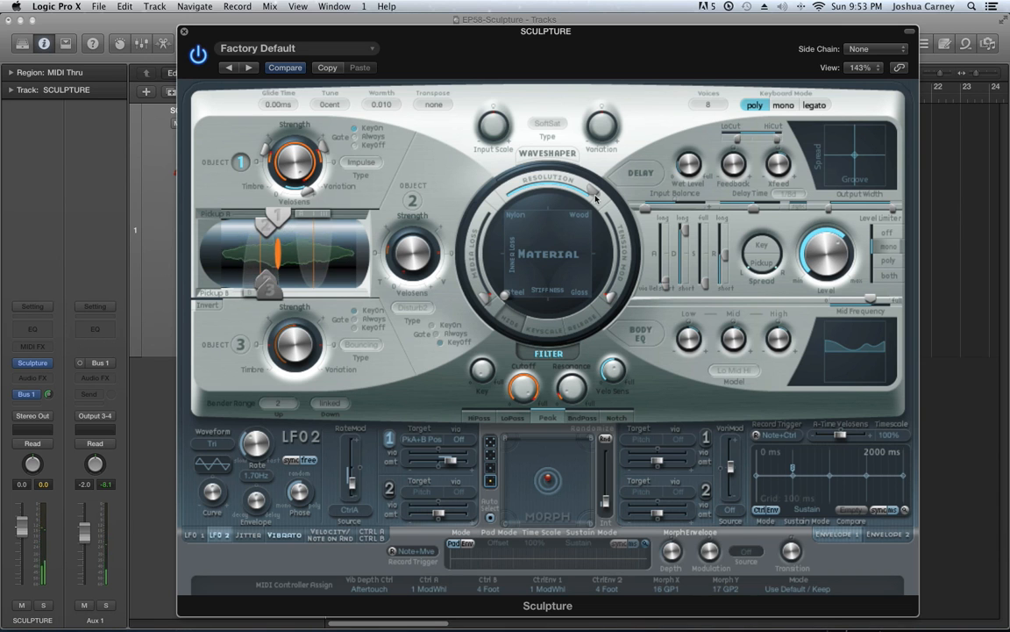
# Lower Resolution gradually to its minimum and back to maximum, and move the Material ball out of the Steel corner toward the pad's middle height
pyautogui.moveTo(593, 192); pyautogui.dragTo(550, 195)
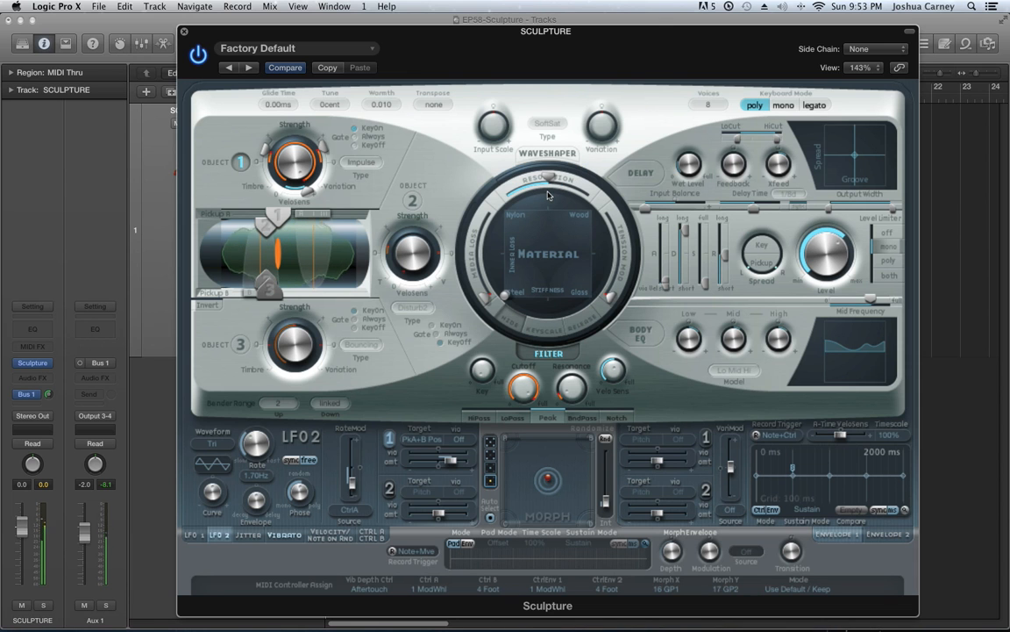
pyautogui.moveTo(546, 186); pyautogui.dragTo(533, 201)
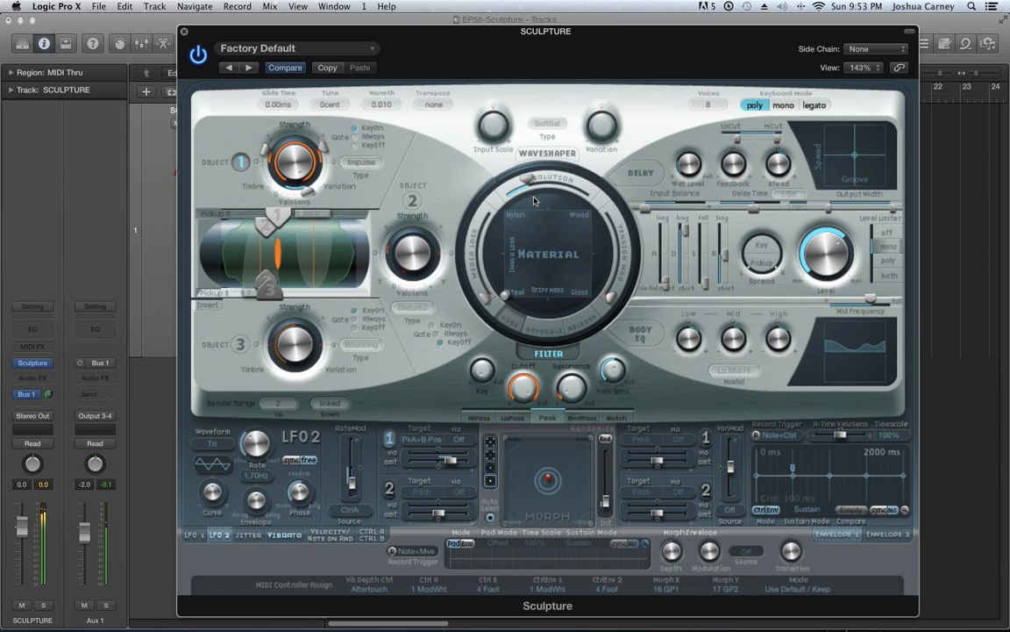
pyautogui.moveTo(527, 179); pyautogui.dragTo(497, 223)
pyautogui.moveTo(504, 296)
pyautogui.mouseDown()
pyautogui.moveTo(484, 185)
pyautogui.moveTo(515, 228)
pyautogui.moveTo(509, 306)
pyautogui.moveTo(497, 315)
pyautogui.mouseUp()
pyautogui.moveTo(501, 189); pyautogui.dragTo(576, 257)
pyautogui.moveTo(505, 296); pyautogui.dragTo(526, 265)
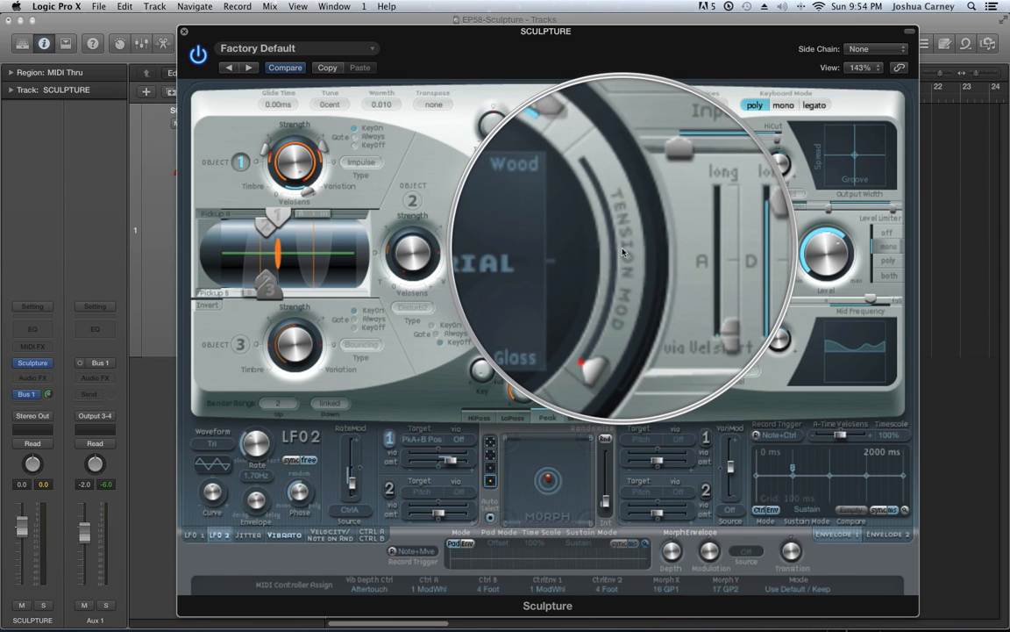
# Raise Tension Mod to about halfway with the Material ball nudged slightly toward Nylon
pyautogui.click(622, 252)
pyautogui.moveTo(612, 298)
pyautogui.mouseDown()
pyautogui.moveTo(623, 263)
pyautogui.moveTo(622, 314)
pyautogui.mouseUp()
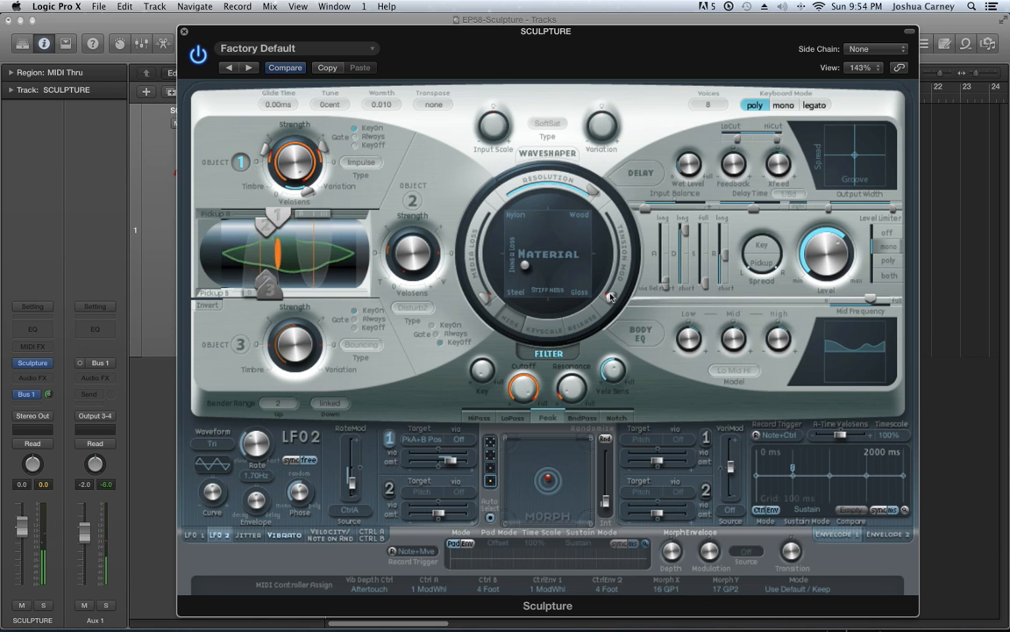
pyautogui.moveTo(526, 264)
pyautogui.mouseDown()
pyautogui.moveTo(531, 251)
pyautogui.moveTo(527, 259)
pyautogui.mouseUp()
pyautogui.moveTo(613, 294); pyautogui.dragTo(630, 263)
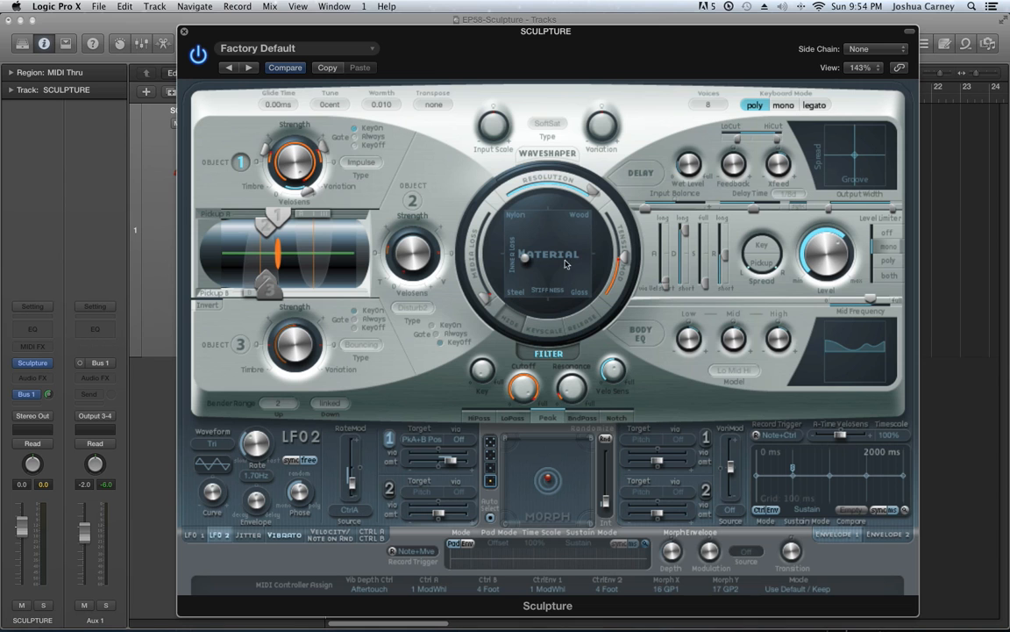
# Try near-maximum Tension Mod with the Steel and Glass corners, and reset Tension Mod to minimum with the Material ball midway between Nylon and Steel
pyautogui.moveTo(525, 259); pyautogui.dragTo(431, 390)
pyautogui.moveTo(618, 256); pyautogui.dragTo(638, 215)
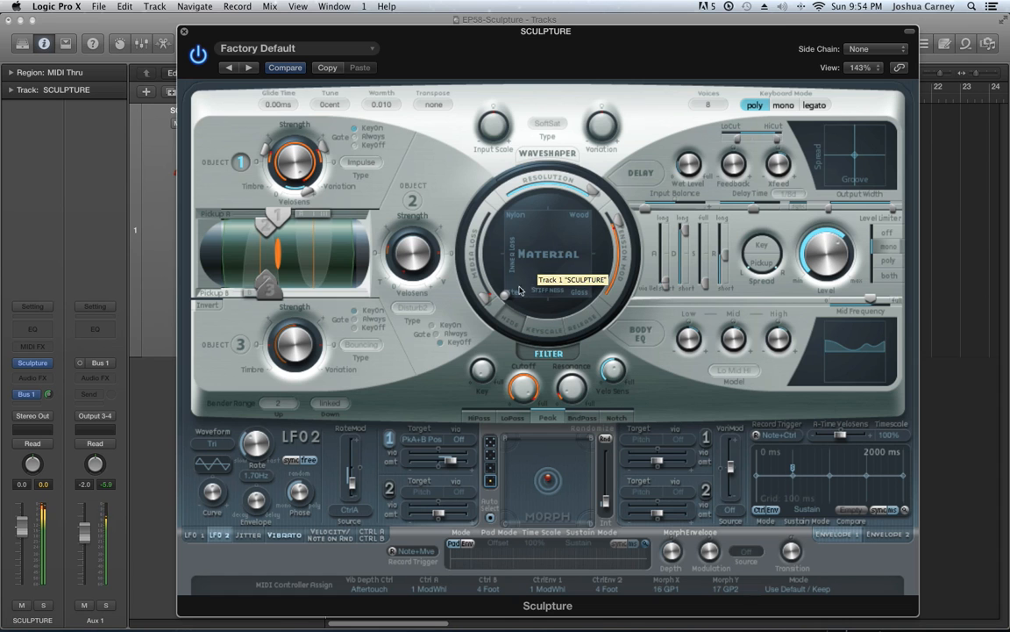
pyautogui.moveTo(505, 295); pyautogui.dragTo(593, 297)
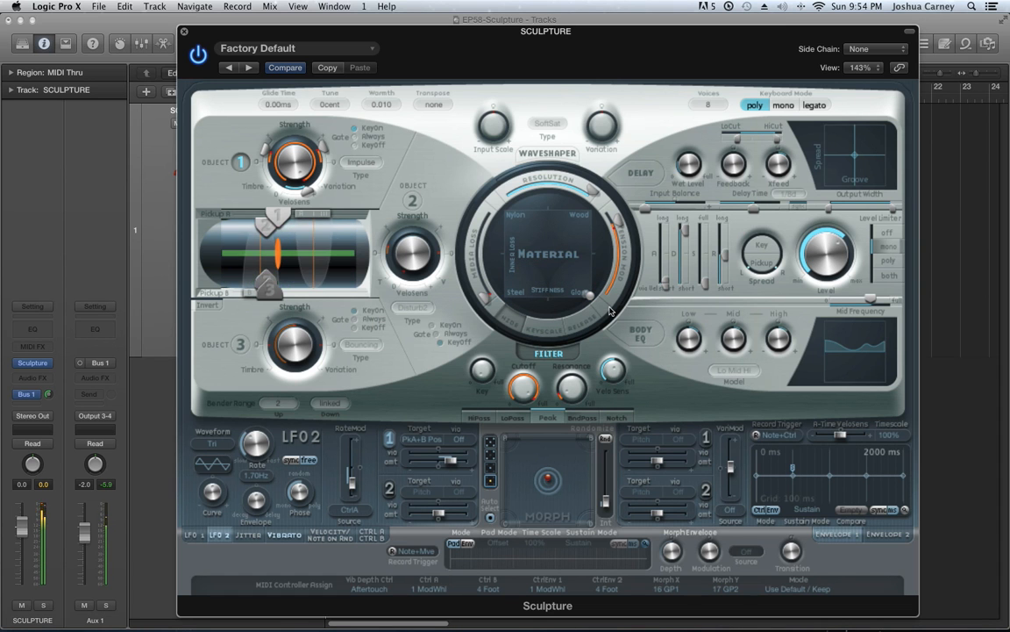
pyautogui.moveTo(590, 295); pyautogui.dragTo(525, 256)
pyautogui.moveTo(619, 222); pyautogui.dragTo(610, 317)
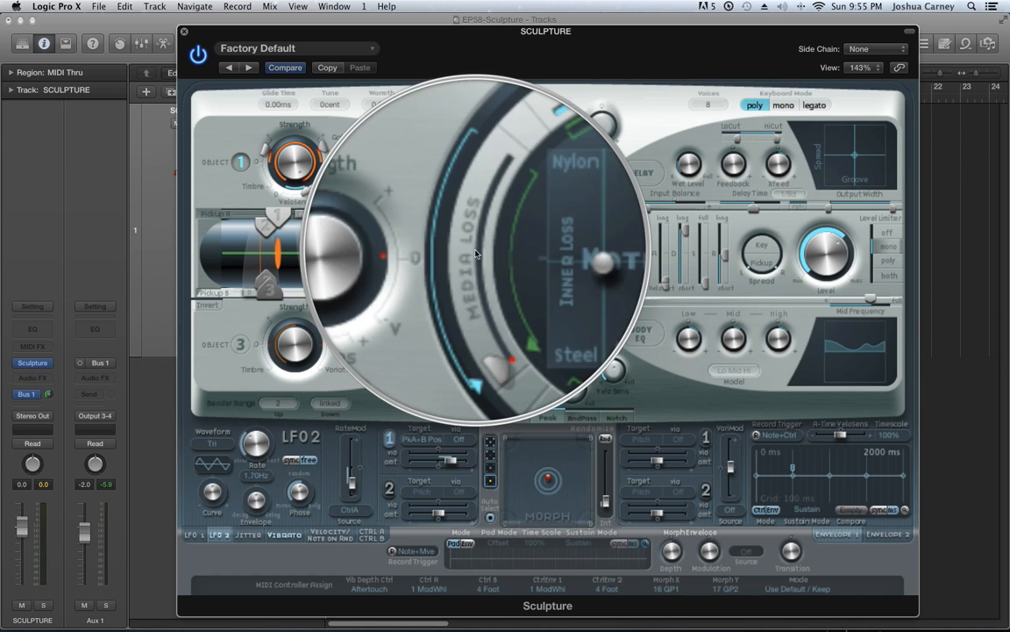
# Raise Media Loss to about the middle and align its low and high Keyscale markers with that level
pyautogui.moveTo(484, 298)
pyautogui.mouseDown()
pyautogui.moveTo(475, 256)
pyautogui.moveTo(488, 260)
pyautogui.moveTo(511, 329)
pyautogui.mouseUp()
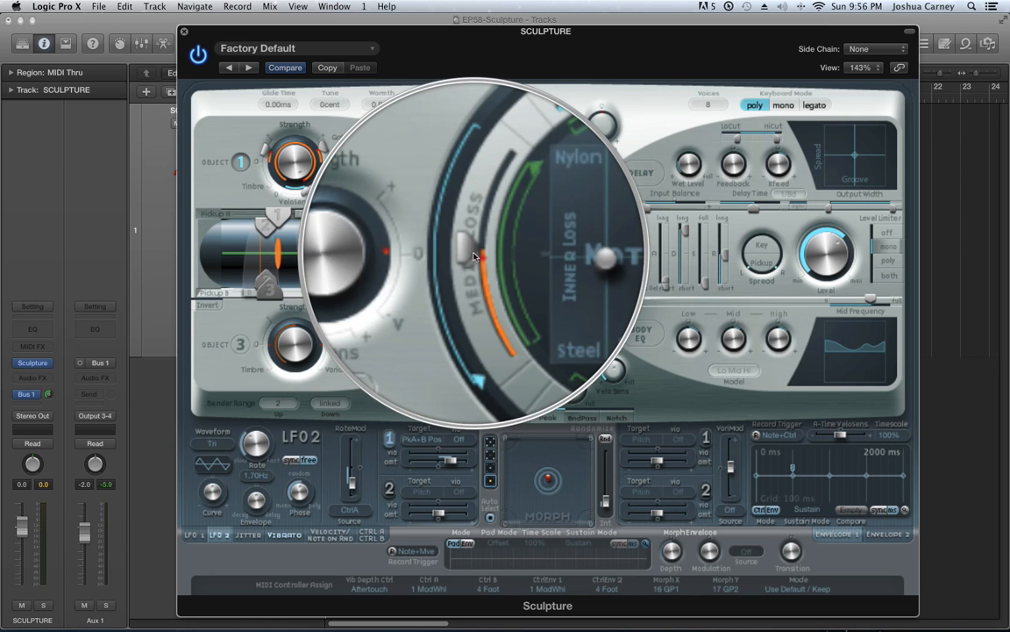
pyautogui.moveTo(477, 309); pyautogui.dragTo(479, 233)
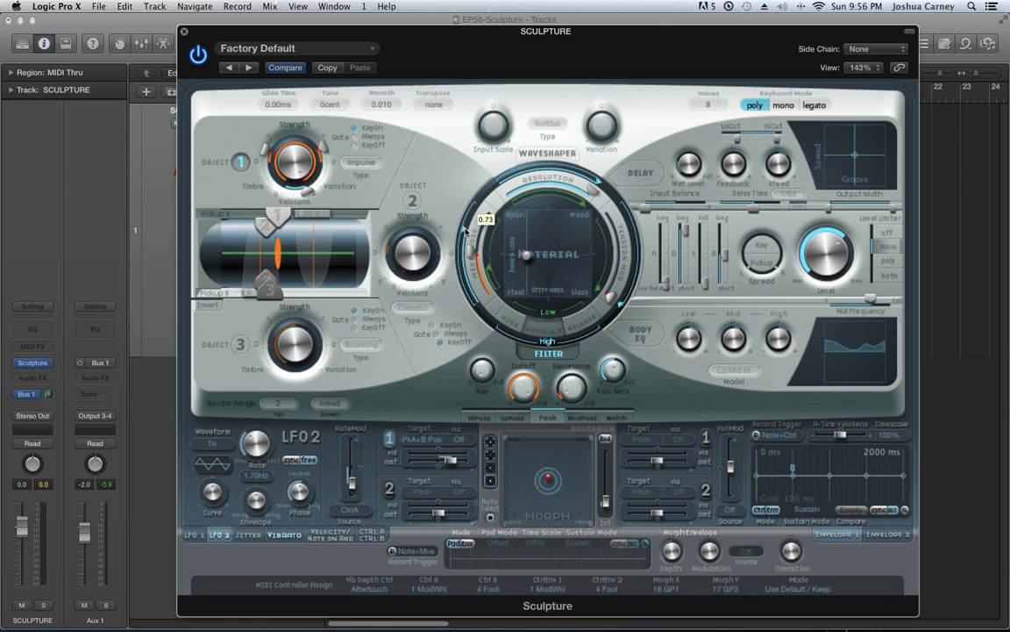
pyautogui.moveTo(490, 270); pyautogui.dragTo(491, 266)
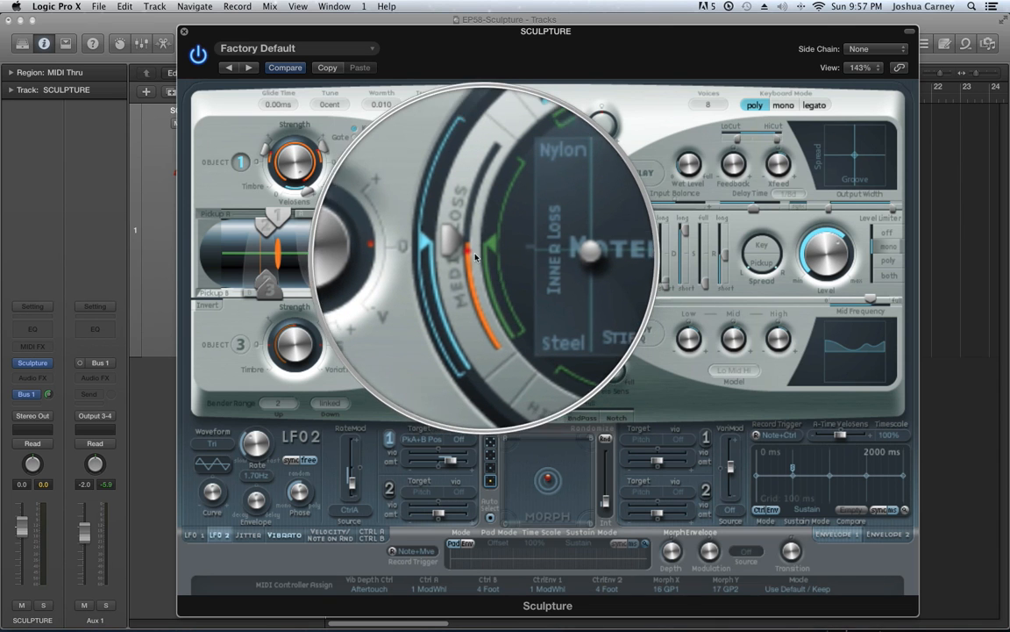
# Lower Media Loss to its minimum and switch the Material ring from the Keyscale markers to the Release marker
pyautogui.moveTo(469, 249); pyautogui.dragTo(475, 255)
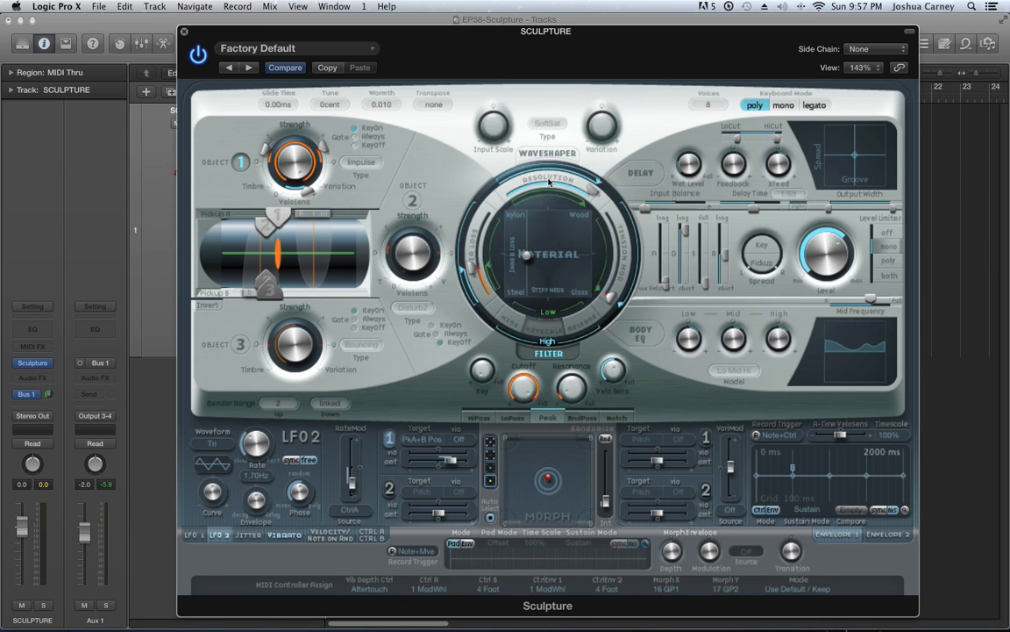
pyautogui.moveTo(549, 181); pyautogui.dragTo(515, 211)
pyautogui.moveTo(546, 172)
pyautogui.mouseDown()
pyautogui.moveTo(603, 180)
pyautogui.moveTo(563, 181)
pyautogui.mouseUp()
pyautogui.moveTo(476, 269); pyautogui.dragTo(500, 331)
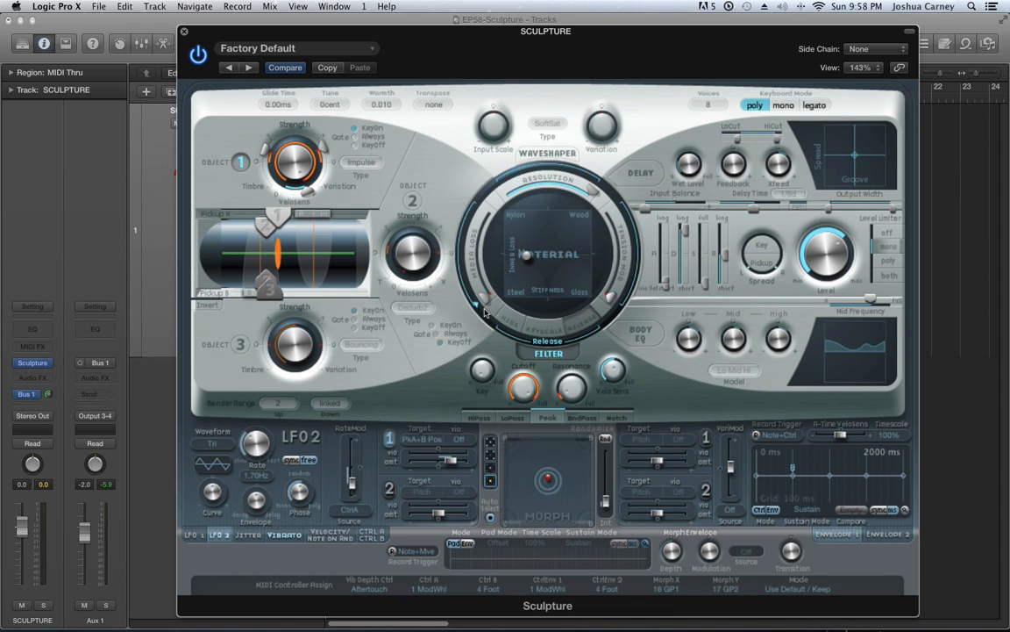
# Try the Release marker and Media Loss at high and low levels, and reset Media Loss to minimum with the extra markers hidden
pyautogui.moveTo(489, 311); pyautogui.dragTo(454, 214)
pyautogui.moveTo(477, 207)
pyautogui.mouseDown()
pyautogui.moveTo(464, 320)
pyautogui.moveTo(475, 365)
pyautogui.mouseUp()
pyautogui.moveTo(487, 297)
pyautogui.mouseDown()
pyautogui.moveTo(468, 171)
pyautogui.moveTo(471, 298)
pyautogui.moveTo(488, 361)
pyautogui.mouseUp()
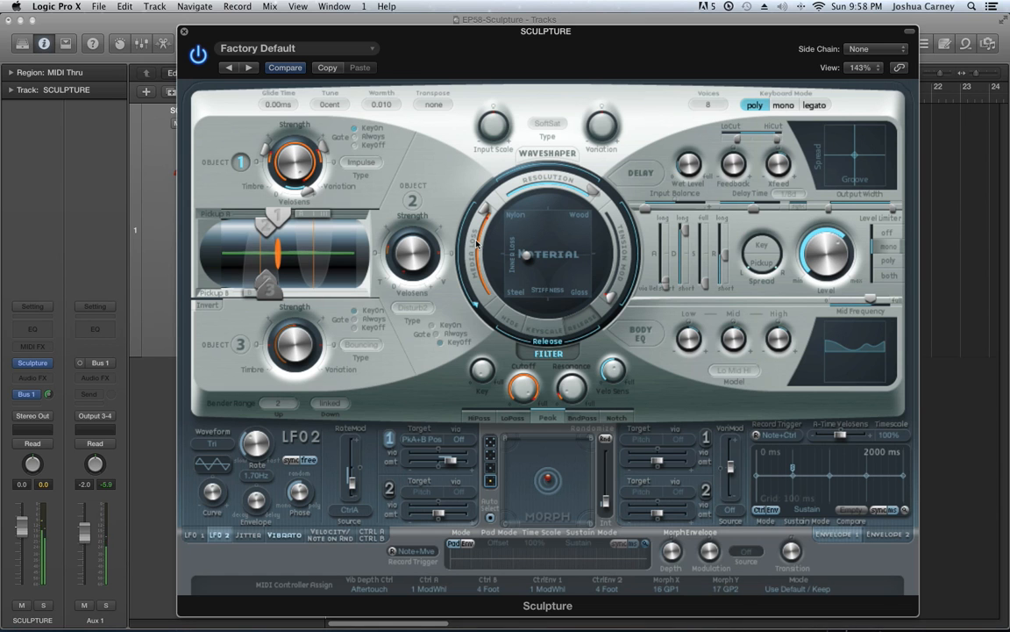
pyautogui.moveTo(478, 242)
pyautogui.mouseDown()
pyautogui.moveTo(482, 215)
pyautogui.moveTo(481, 249)
pyautogui.mouseUp()
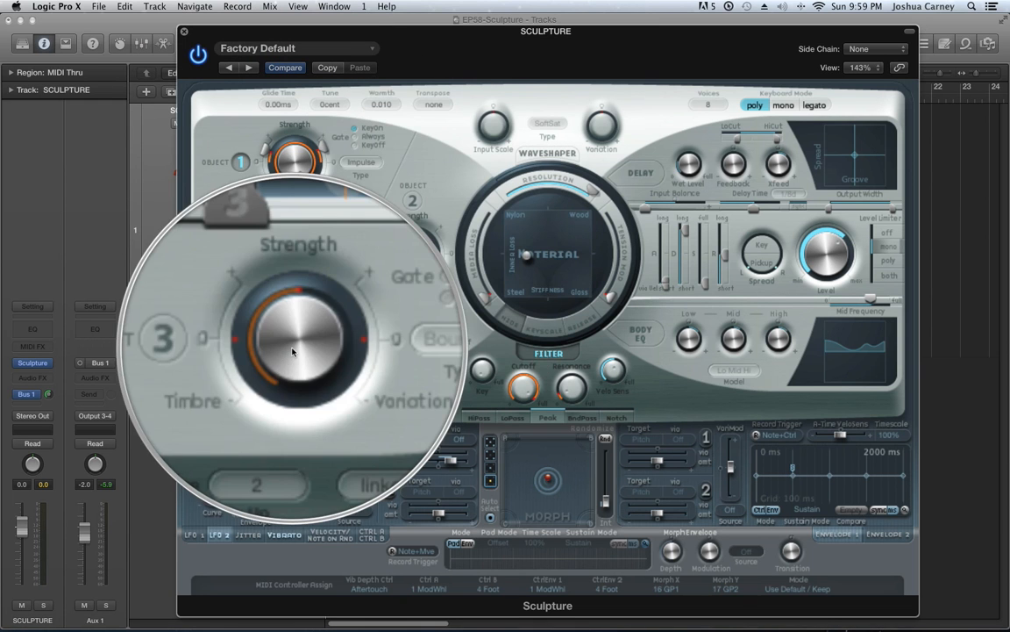
# Review the excitation types available for Object 1 and keep Impulse selected
pyautogui.click(360, 162)
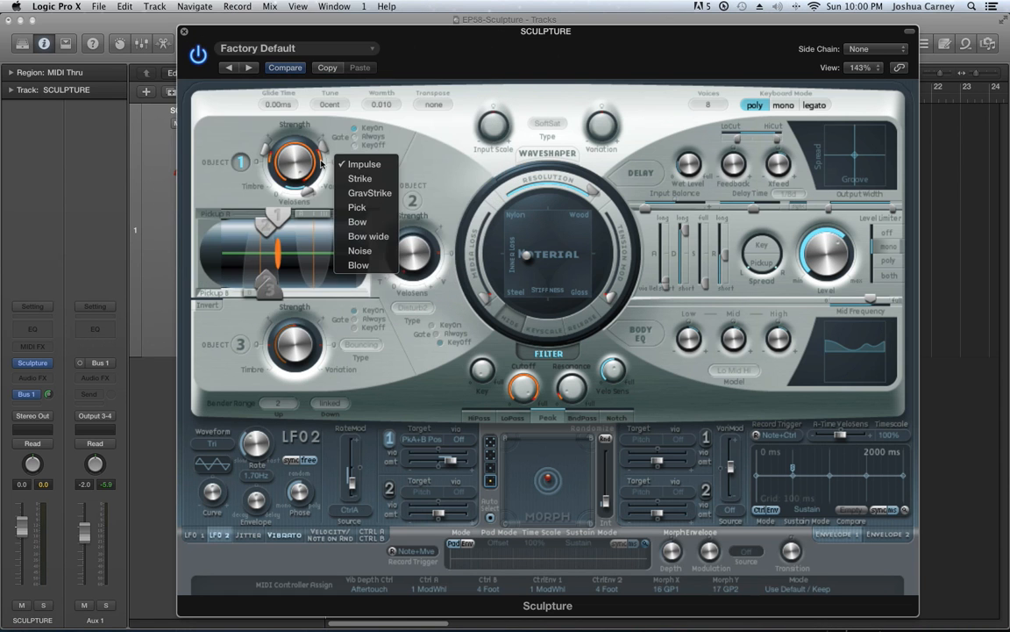
pyautogui.click(198, 186)
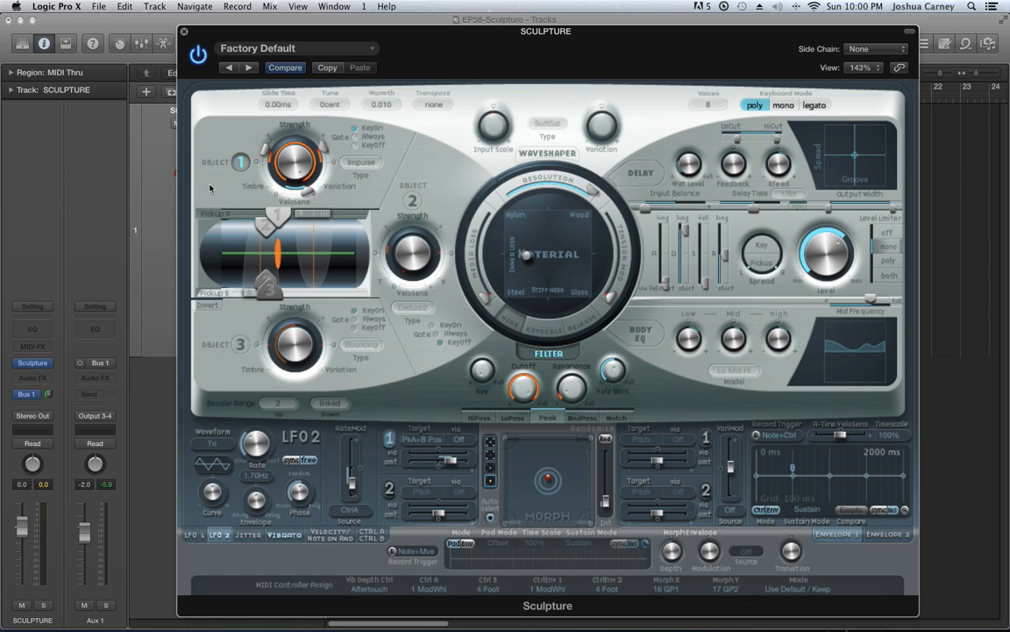
pyautogui.click(369, 166)
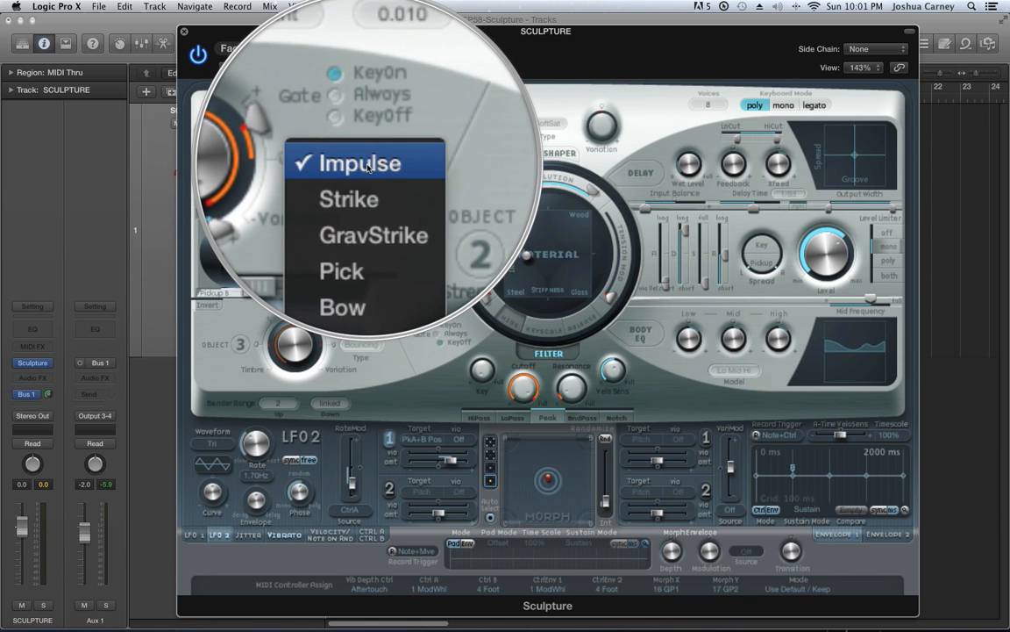
pyautogui.click(365, 163)
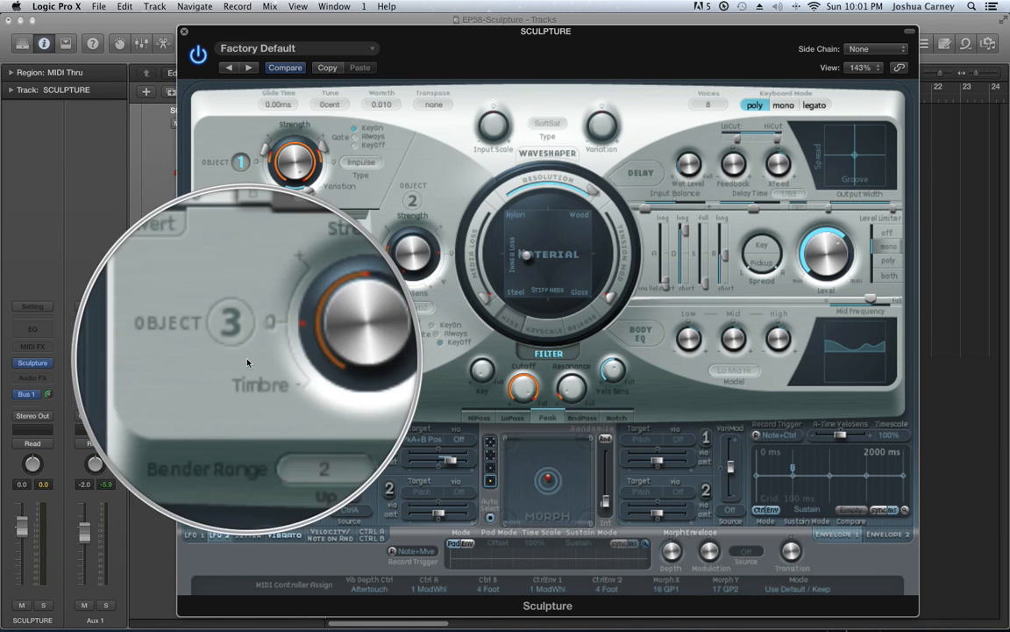
# Toggle Object 3 on and back off, and check Object 1's Strength
pyautogui.click(242, 347)
pyautogui.click(243, 347)
pyautogui.moveTo(301, 166)
pyautogui.mouseDown()
pyautogui.moveTo(317, 304)
pyautogui.moveTo(274, 160)
pyautogui.moveTo(296, 168)
pyautogui.mouseUp()
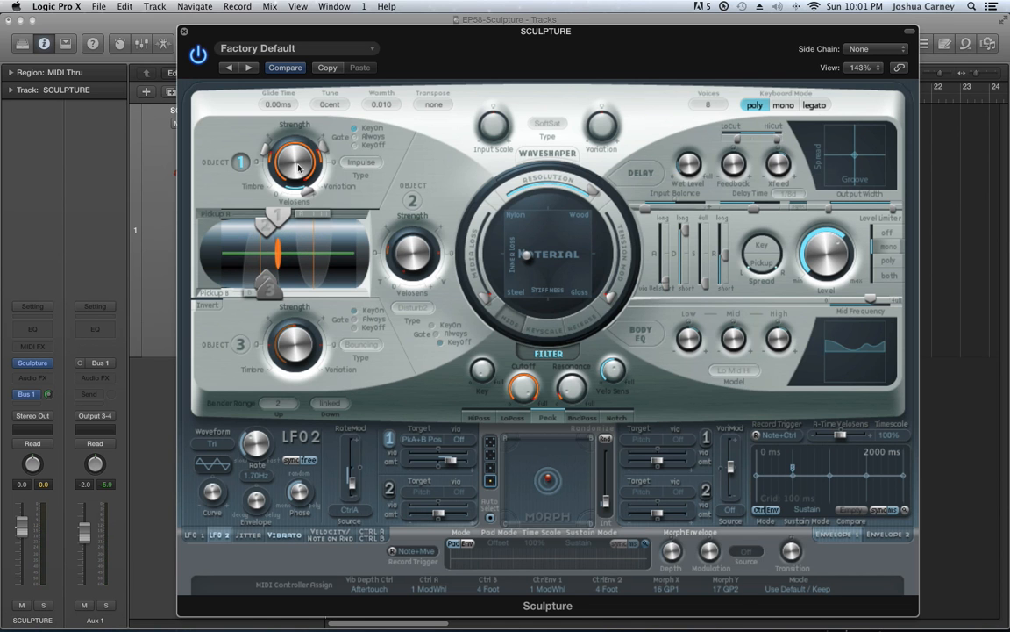
# Try the Pick, Strike and GravStrike excitation types in turn on Object 1
pyautogui.click(359, 163)
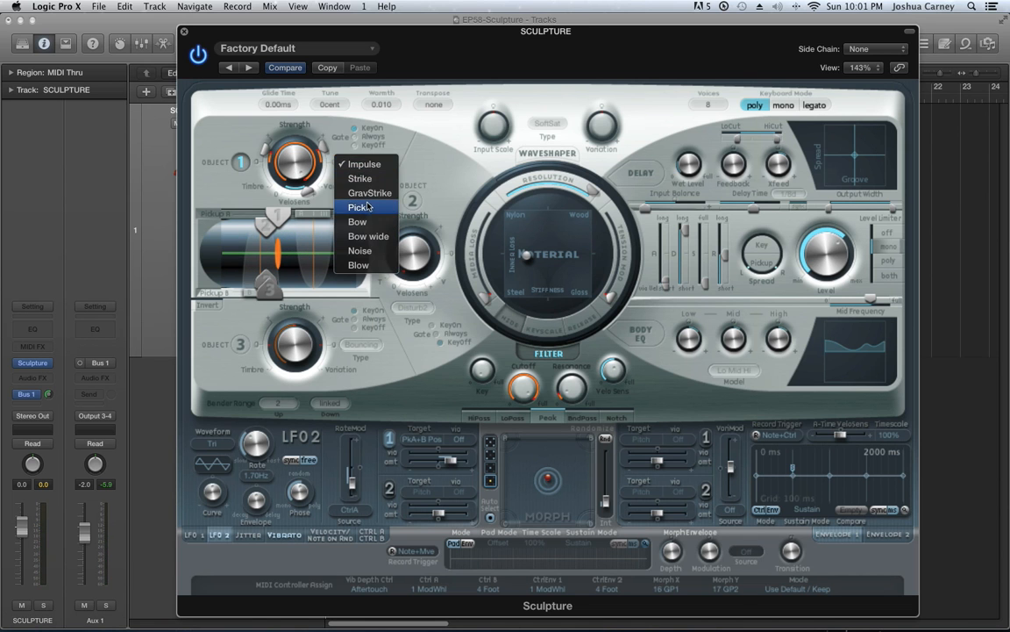
pyautogui.click(364, 207)
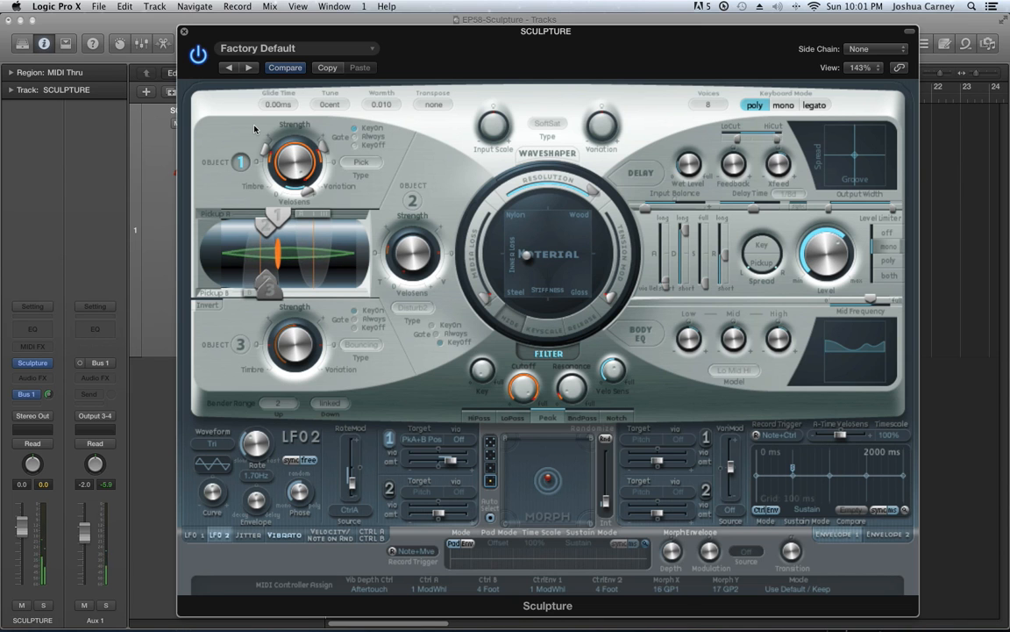
pyautogui.click(359, 162)
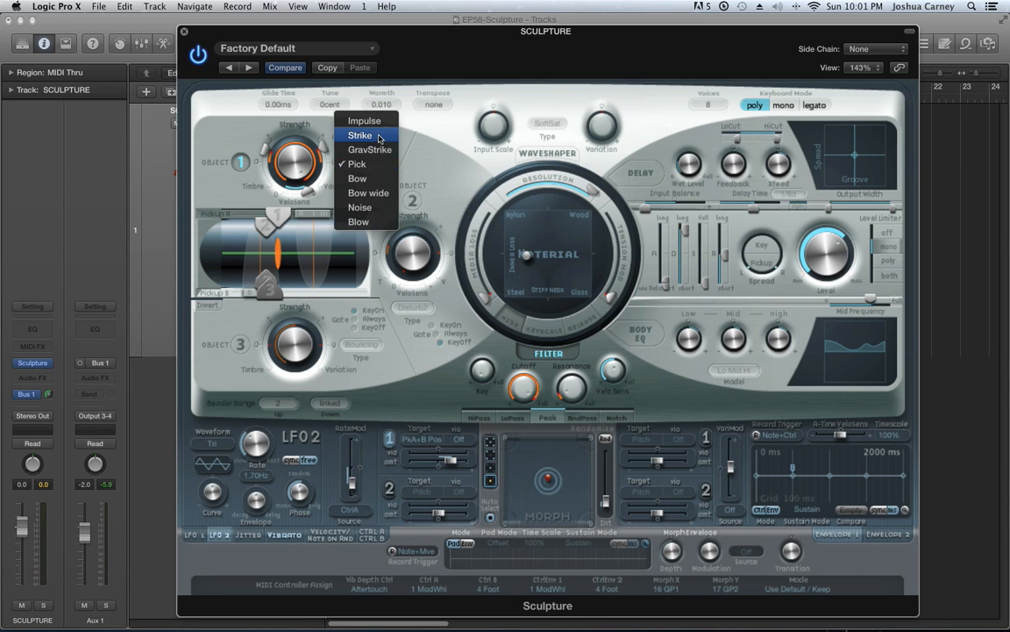
pyautogui.click(379, 137)
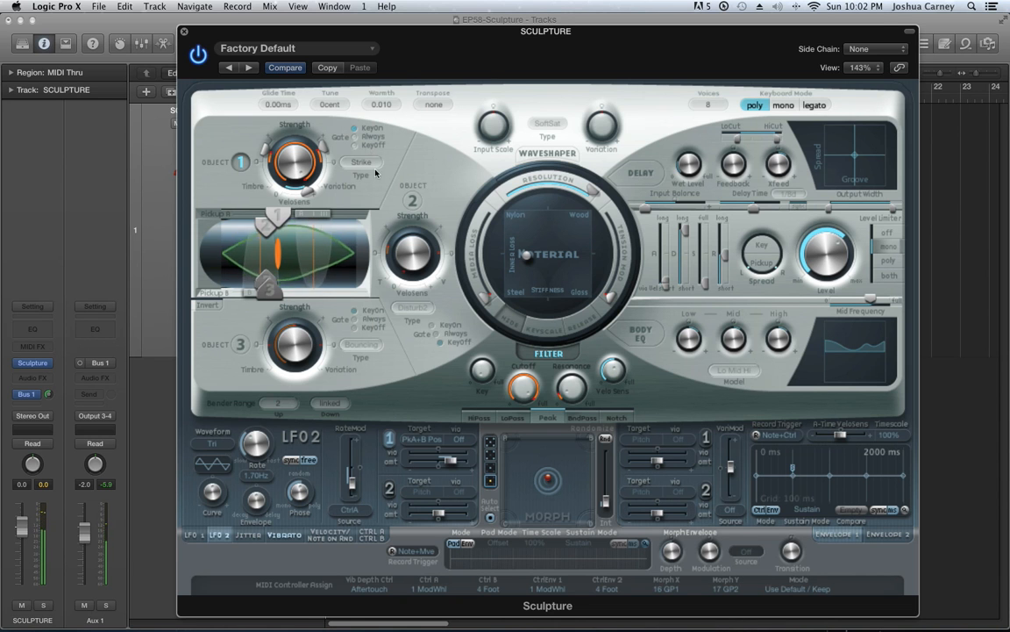
pyautogui.click(372, 164)
pyautogui.click(373, 176)
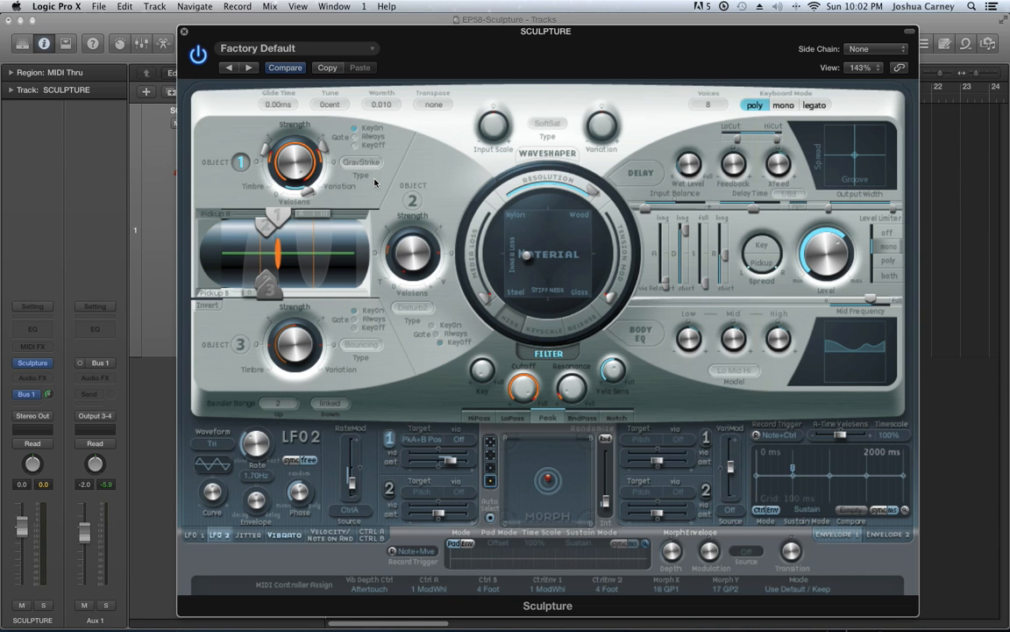
# Try the Bow, Bow wide, Noise and Blow excitation types in turn on Object 1
pyautogui.click(370, 164)
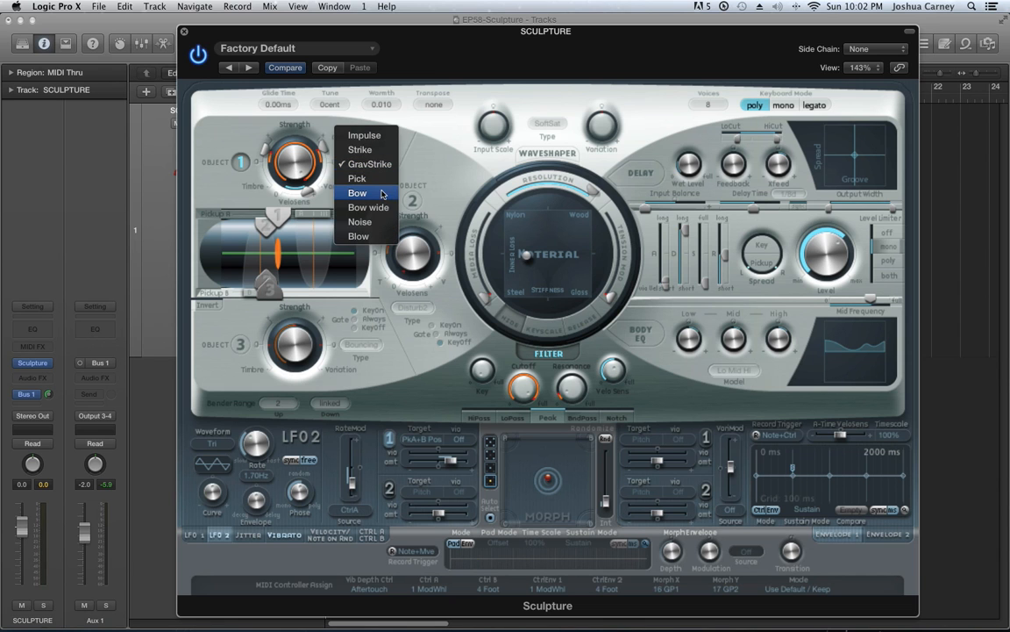
pyautogui.click(383, 194)
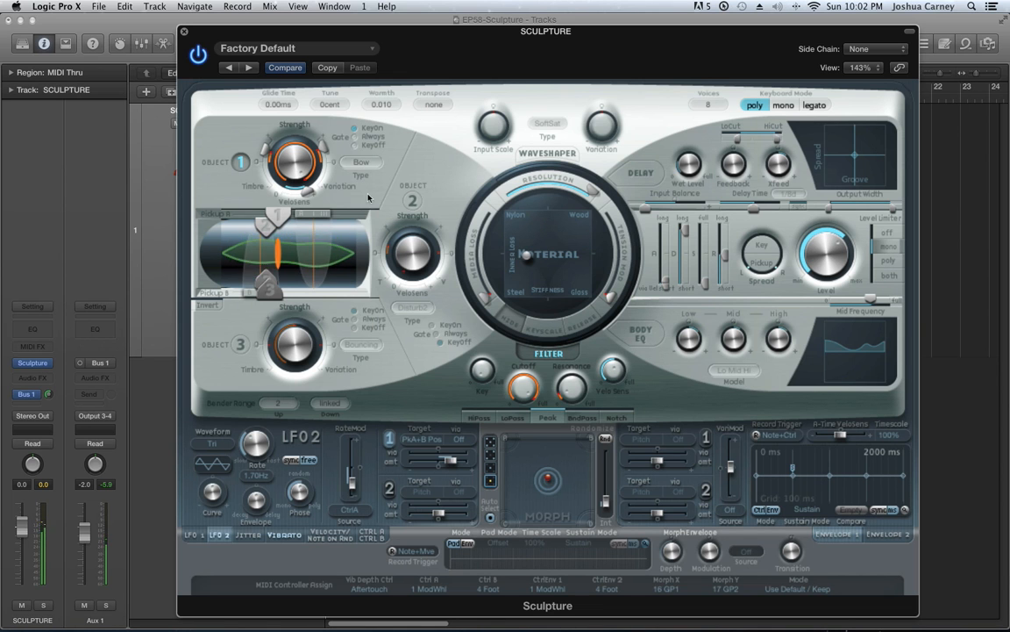
pyautogui.click(377, 166)
pyautogui.click(378, 177)
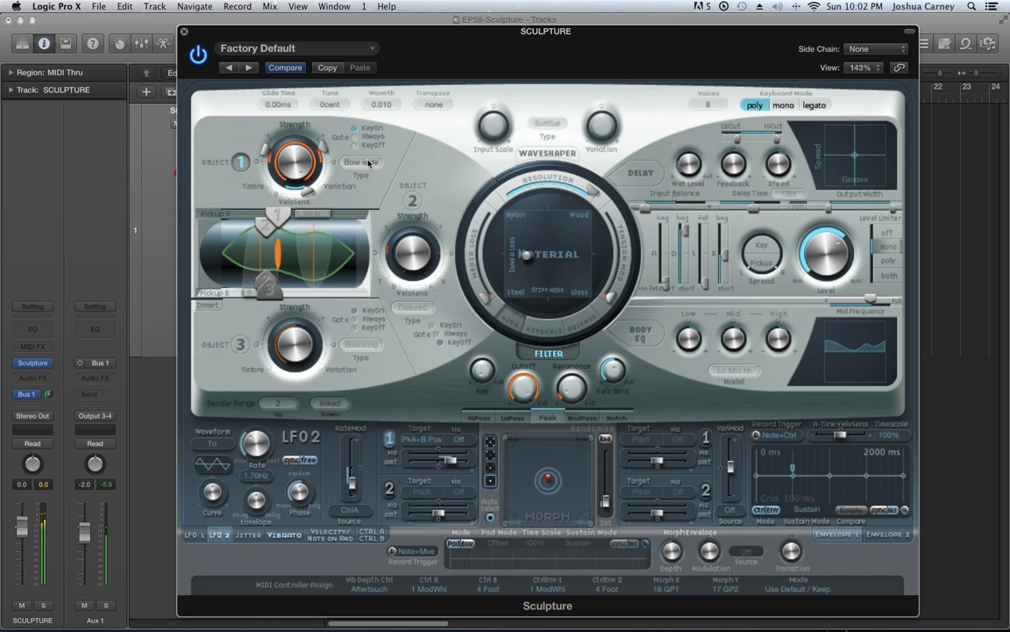
pyautogui.click(375, 174)
pyautogui.click(374, 178)
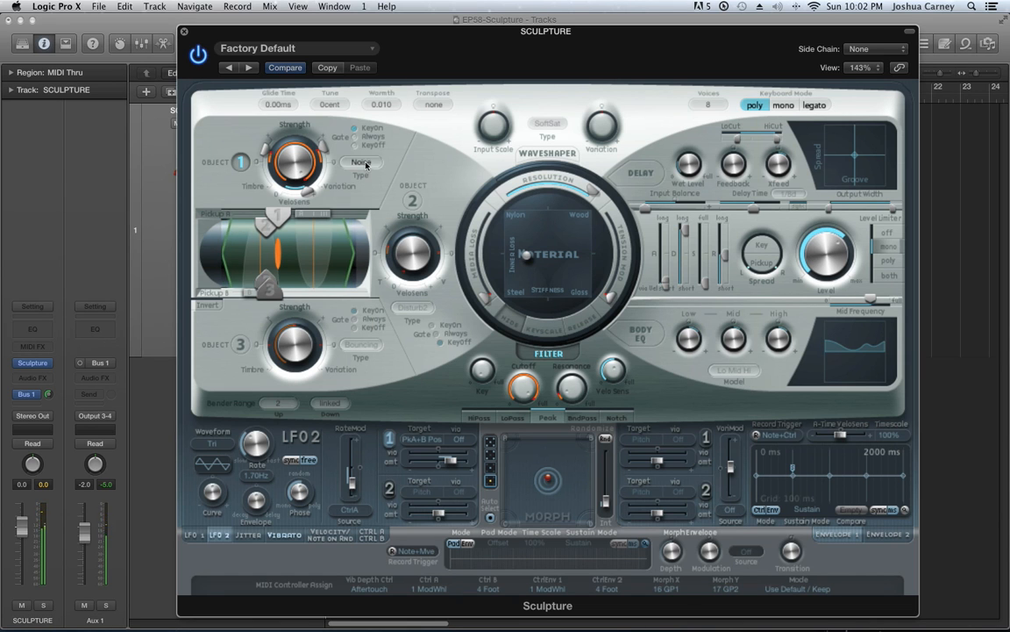
pyautogui.click(361, 164)
pyautogui.click(388, 175)
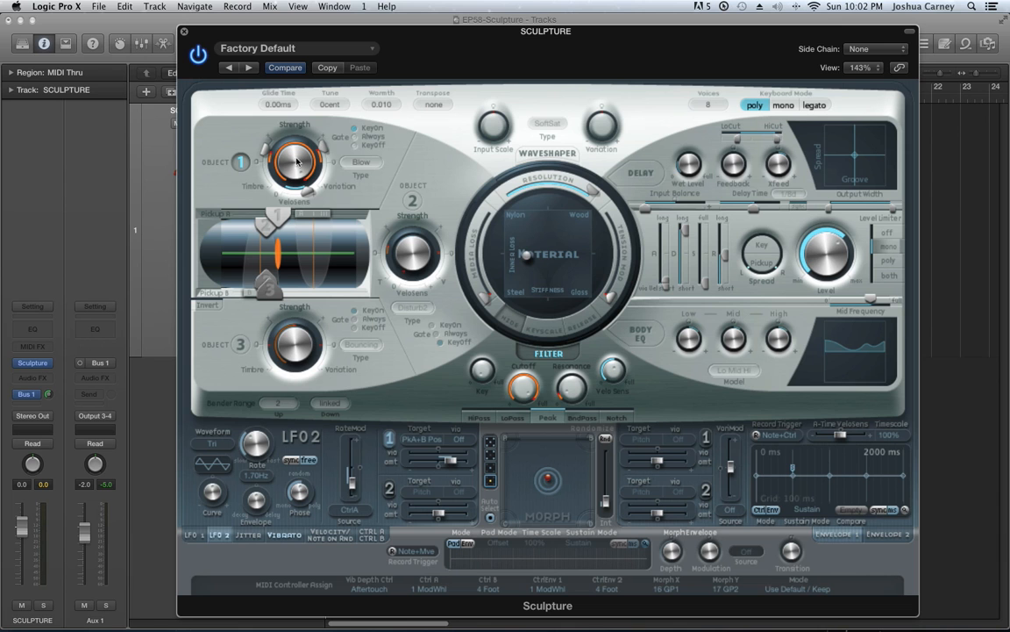
# Set Object 1's type back to Impulse
pyautogui.click(355, 162)
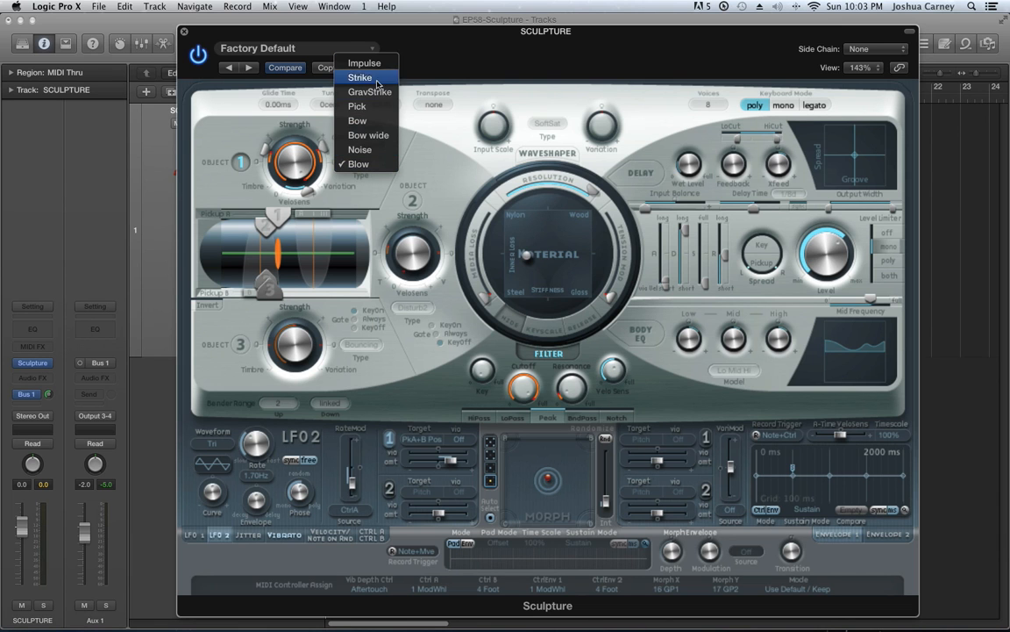
pyautogui.click(377, 164)
pyautogui.click(377, 165)
pyautogui.click(347, 65)
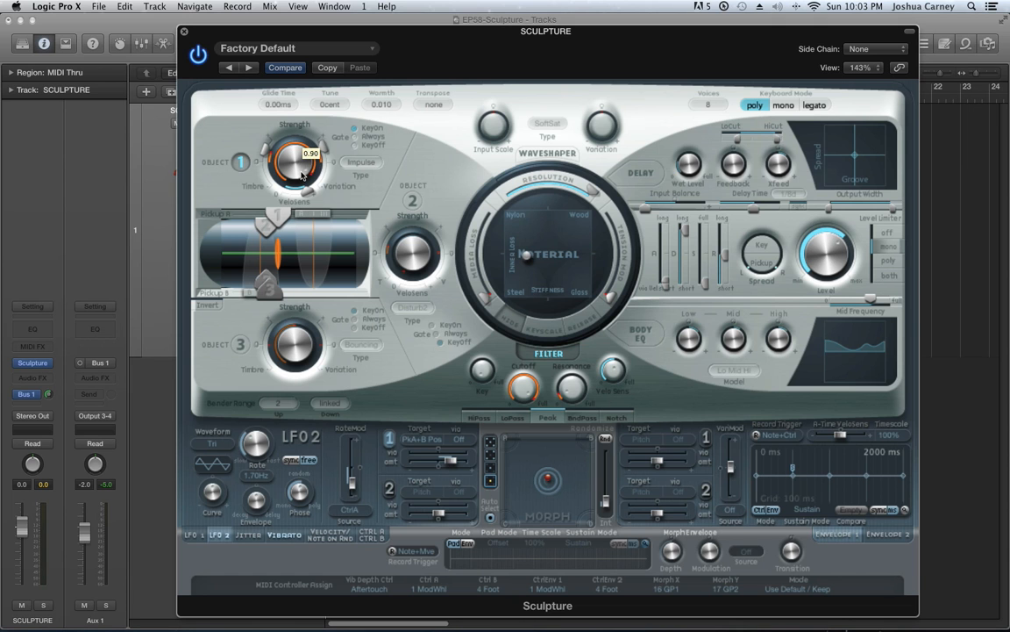
# Try Objects 1 and 3 at different positions along the string in the pickup display
pyautogui.moveTo(281, 221)
pyautogui.mouseDown()
pyautogui.moveTo(330, 230)
pyautogui.moveTo(290, 234)
pyautogui.mouseUp()
pyautogui.moveTo(274, 295); pyautogui.dragTo(297, 294)
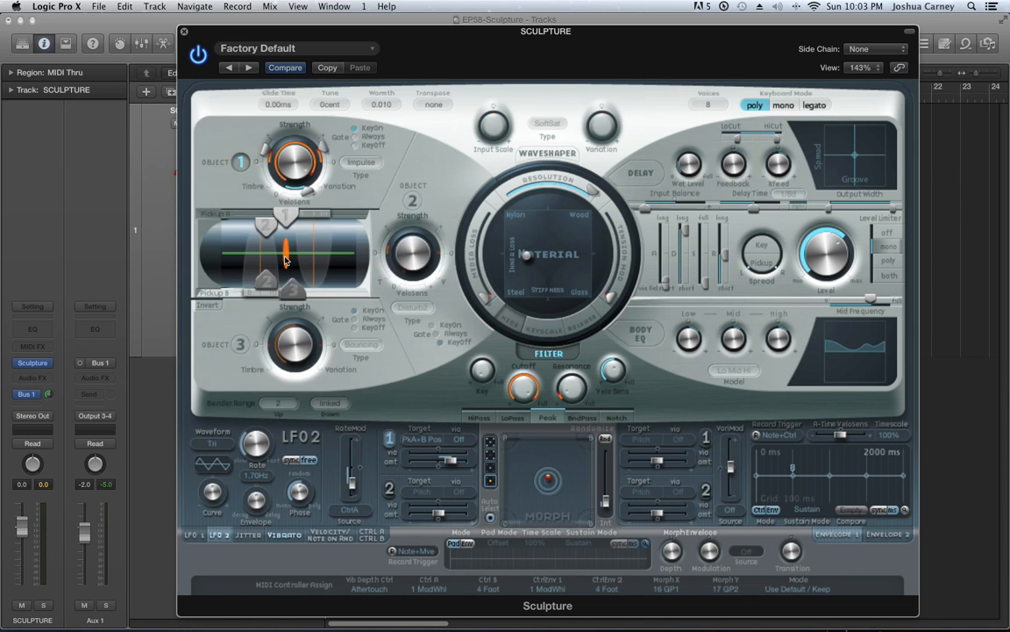
pyautogui.moveTo(287, 216); pyautogui.dragTo(241, 221)
pyautogui.moveTo(290, 292)
pyautogui.mouseDown()
pyautogui.moveTo(320, 292)
pyautogui.moveTo(283, 287)
pyautogui.mouseUp()
# Enable Objects 2 and 3 with raised Strength, and spread the three objects out along the string
pyautogui.click(413, 201)
pyautogui.click(240, 345)
pyautogui.moveTo(303, 346); pyautogui.dragTo(311, 314)
pyautogui.moveTo(411, 252); pyautogui.dragTo(407, 161)
pyautogui.moveTo(287, 220)
pyautogui.mouseDown()
pyautogui.moveTo(298, 220)
pyautogui.moveTo(249, 215)
pyautogui.moveTo(281, 223)
pyautogui.mouseUp()
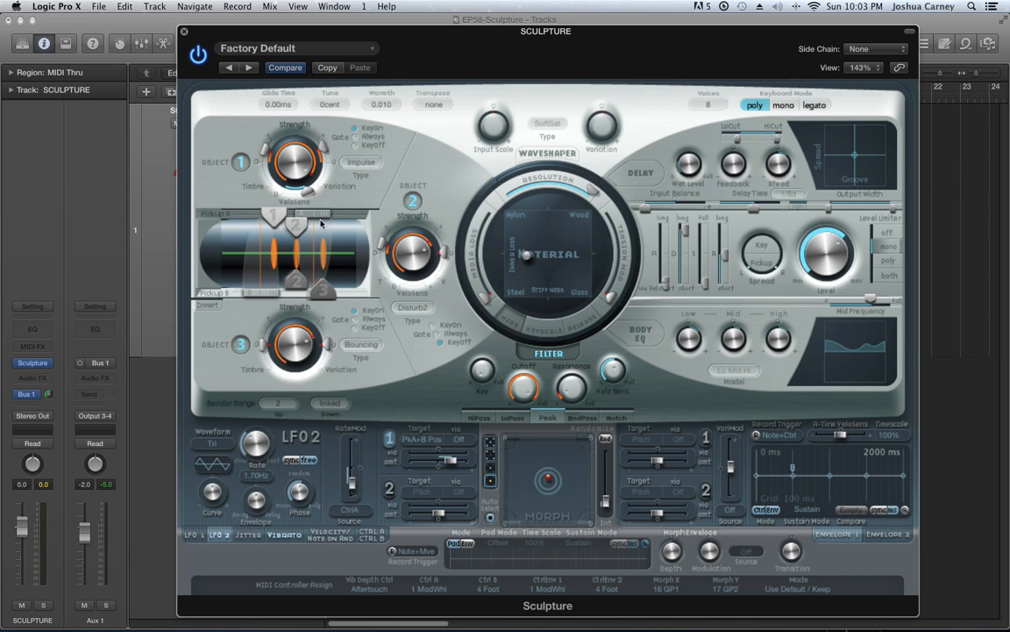
# Move Pickups A and B outward toward opposite ends of the string and shift Object 1 slightly
pyautogui.moveTo(259, 294); pyautogui.dragTo(229, 293)
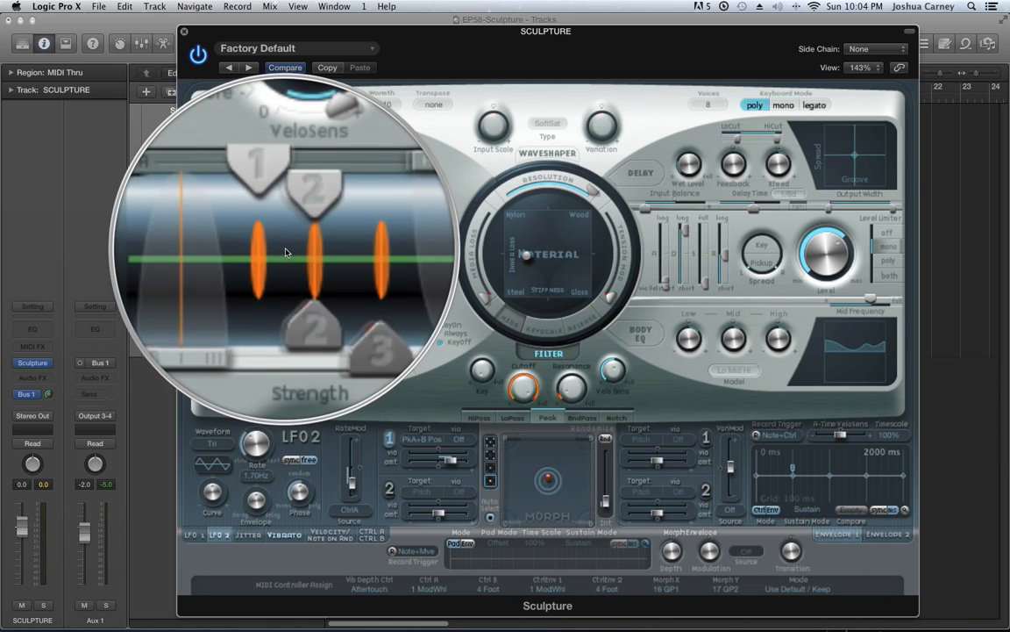
pyautogui.moveTo(279, 219)
pyautogui.mouseDown()
pyautogui.moveTo(219, 229)
pyautogui.moveTo(283, 301)
pyautogui.moveTo(226, 307)
pyautogui.moveTo(299, 310)
pyautogui.moveTo(275, 314)
pyautogui.mouseUp()
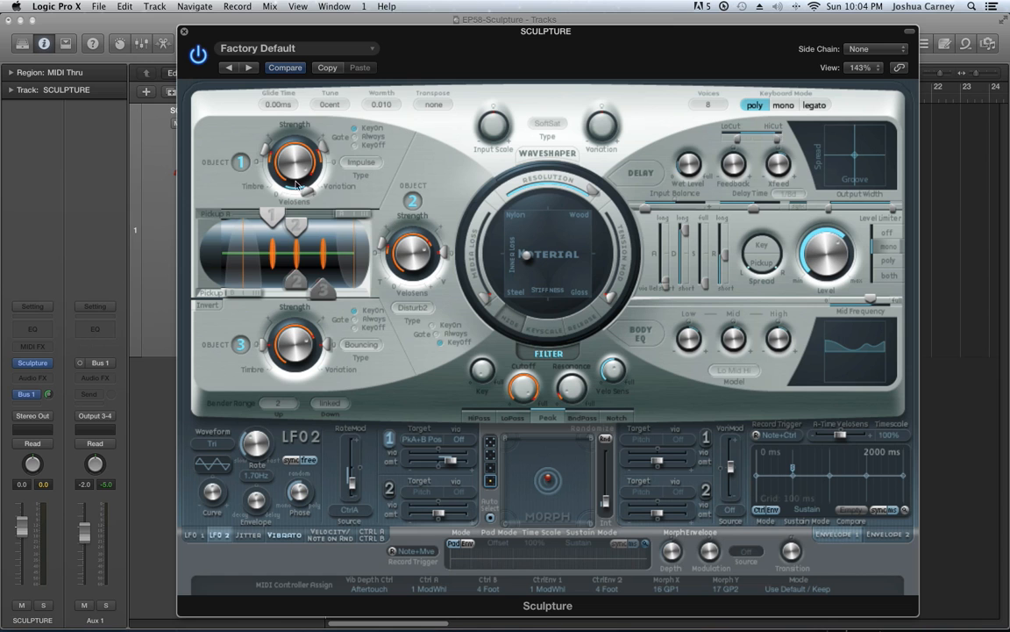
# Switch Objects 1 and 2 off, and turn Object 1 back on alongside Object 3
pyautogui.click(240, 163)
pyautogui.click(413, 200)
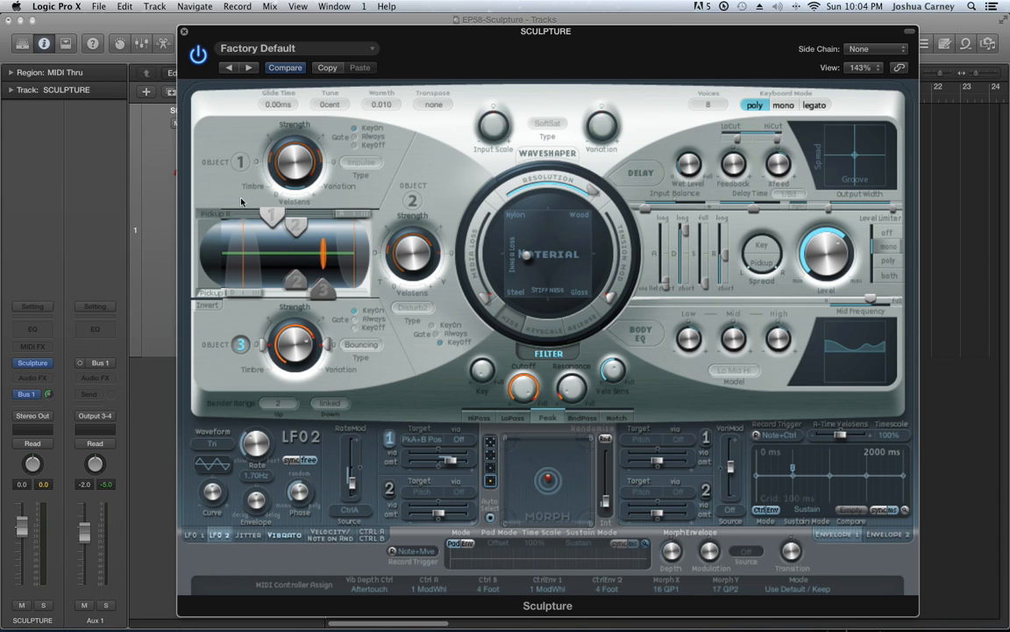
pyautogui.click(239, 163)
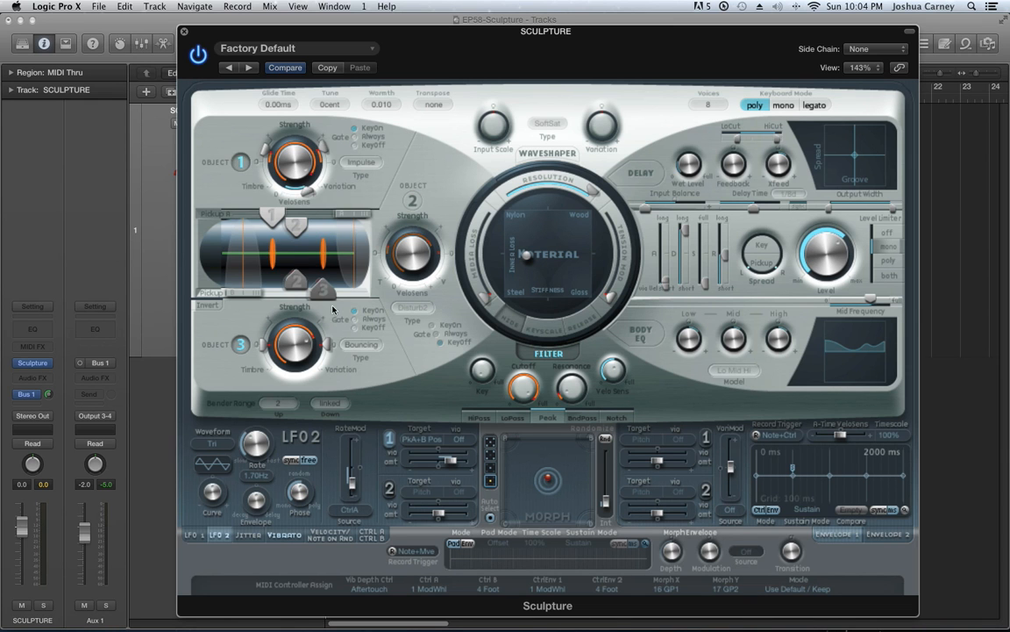
# Switch Object 1 off and review the types available for Object 3, keeping Bouncing selected
pyautogui.click(361, 344)
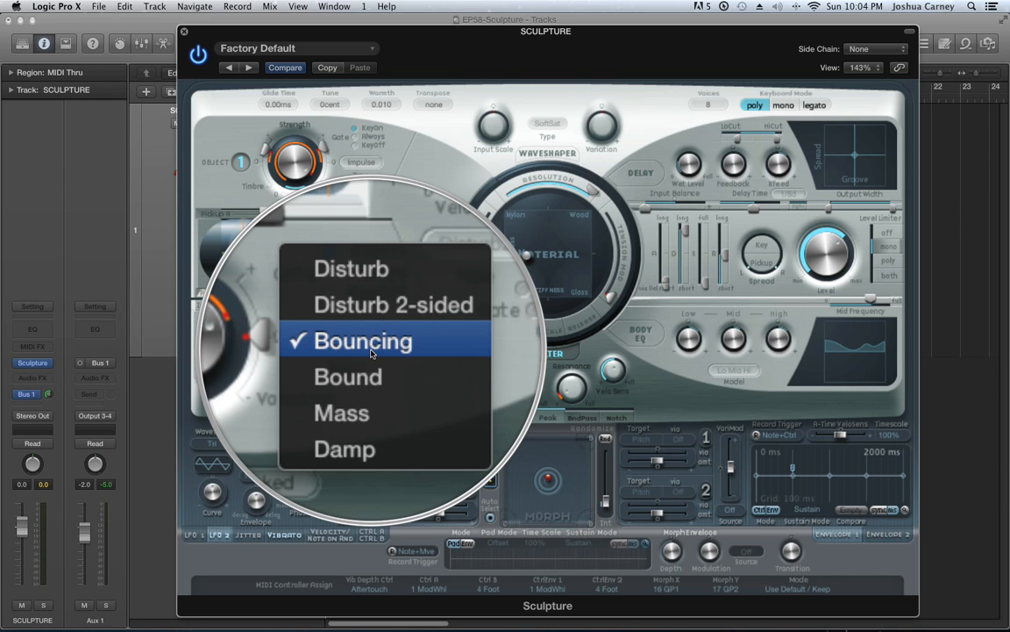
pyautogui.click(239, 163)
pyautogui.click(240, 162)
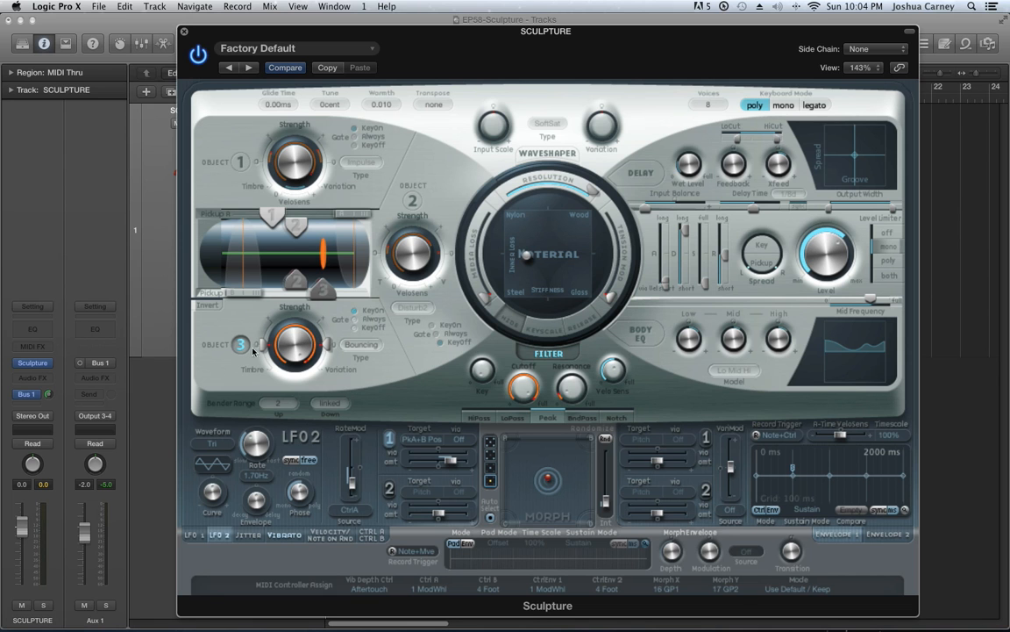
pyautogui.click(363, 346)
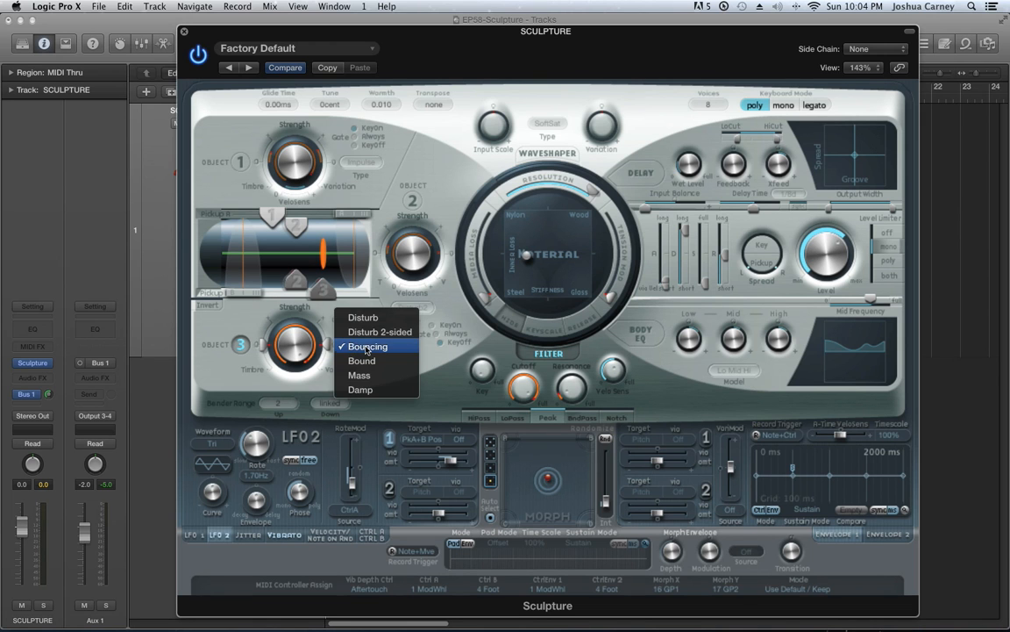
pyautogui.click(367, 347)
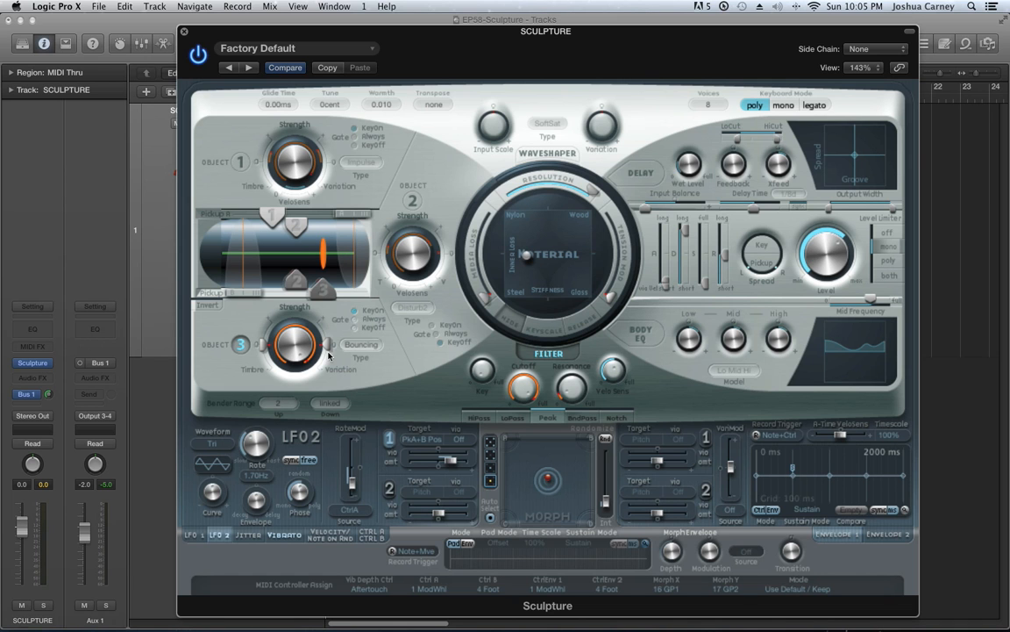
# Set Object 3's type to Disturb and switch Object 1 back on
pyautogui.click(360, 344)
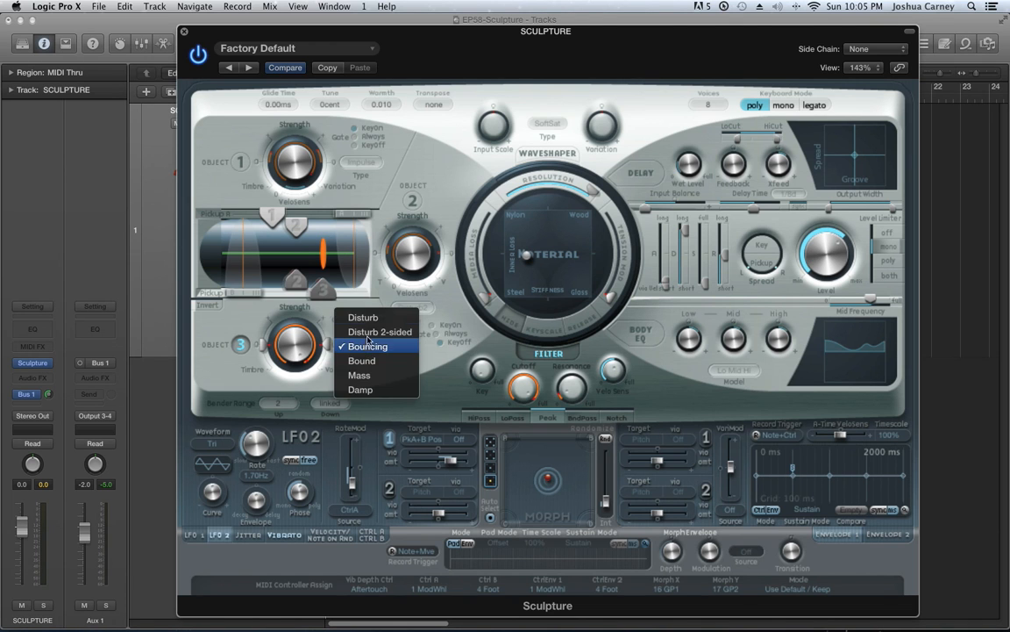
pyautogui.click(371, 315)
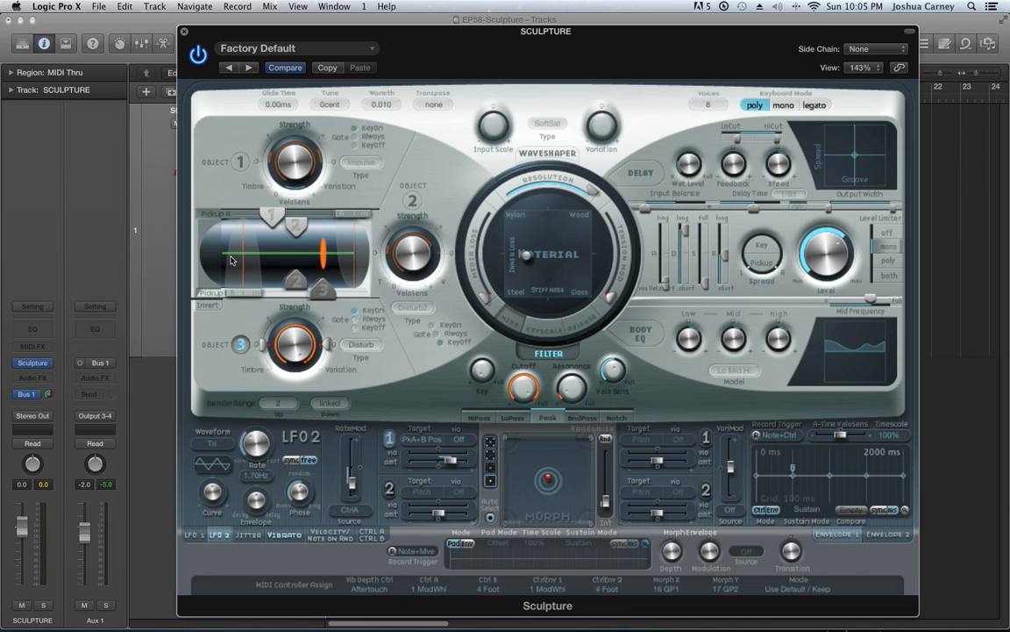
pyautogui.click(242, 162)
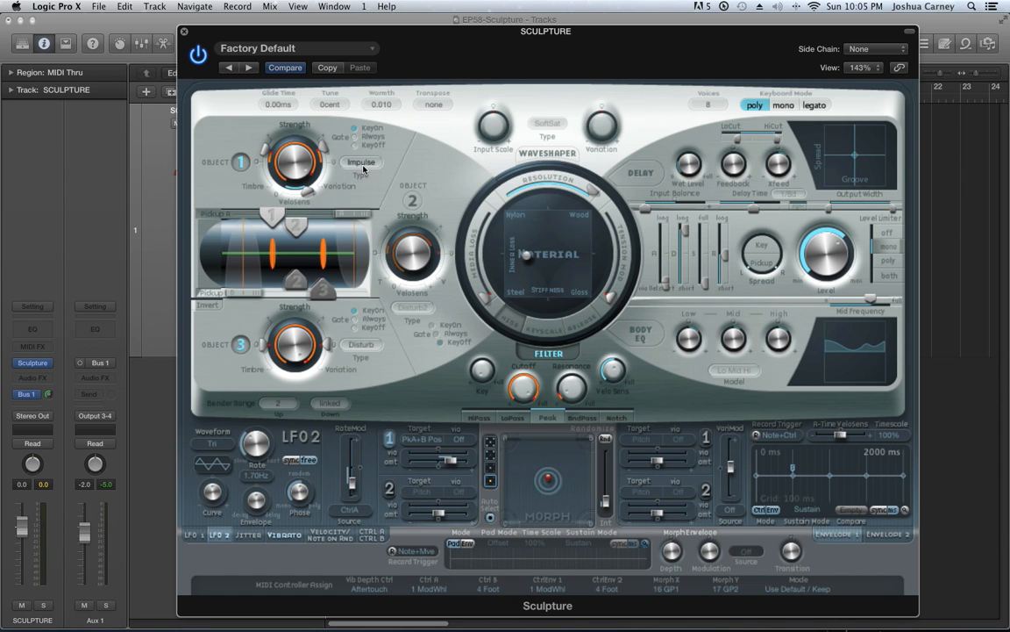
# Set Object 3's type to Disturb 2-sided and turn its strength down
pyautogui.click(361, 345)
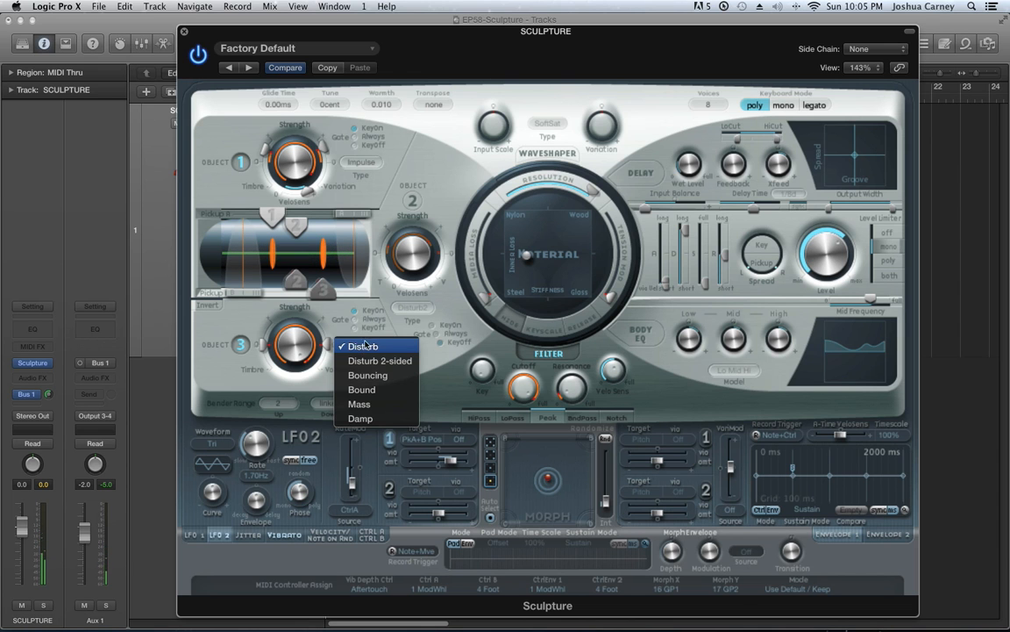
pyautogui.click(387, 360)
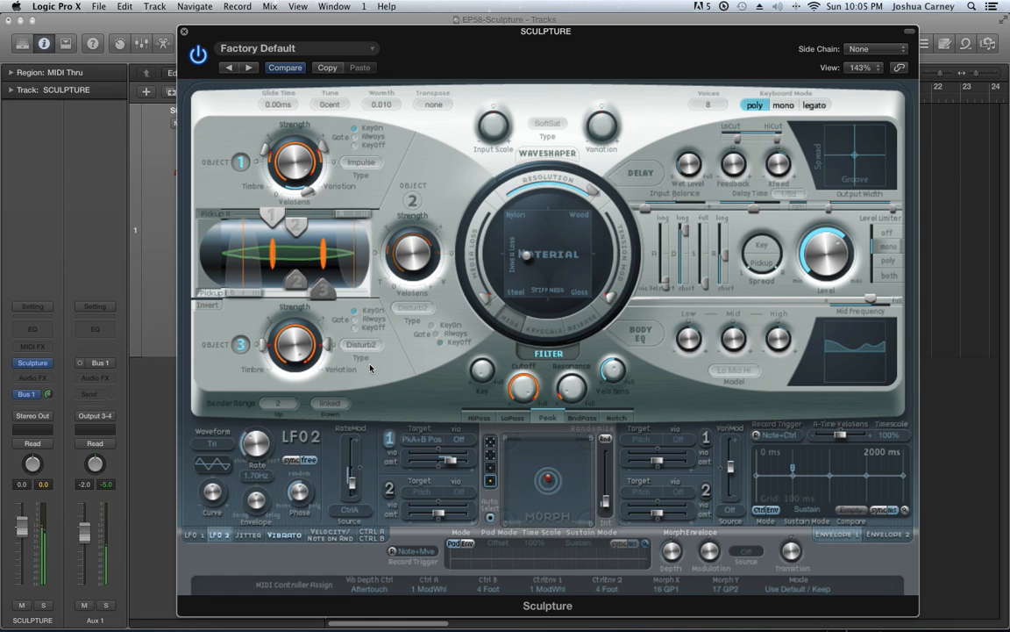
pyautogui.click(367, 346)
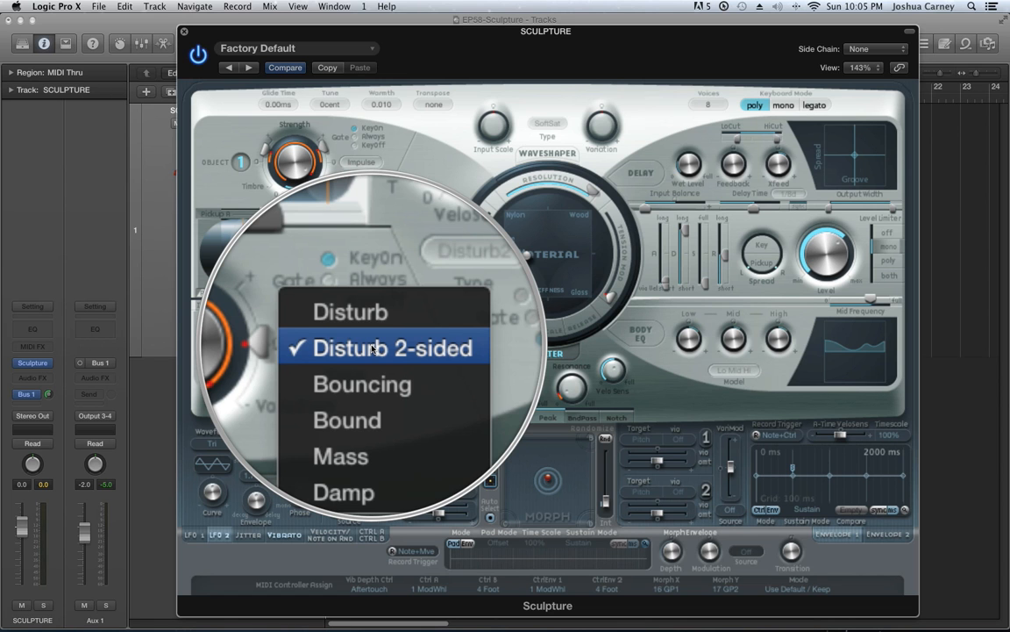
pyautogui.click(244, 321)
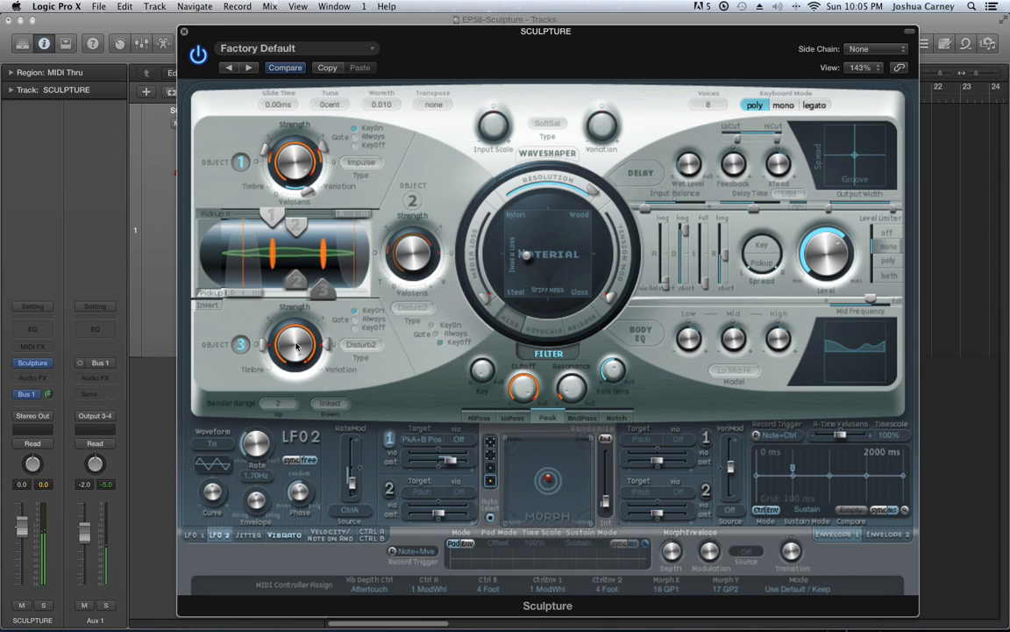
pyautogui.moveTo(297, 346); pyautogui.dragTo(327, 461)
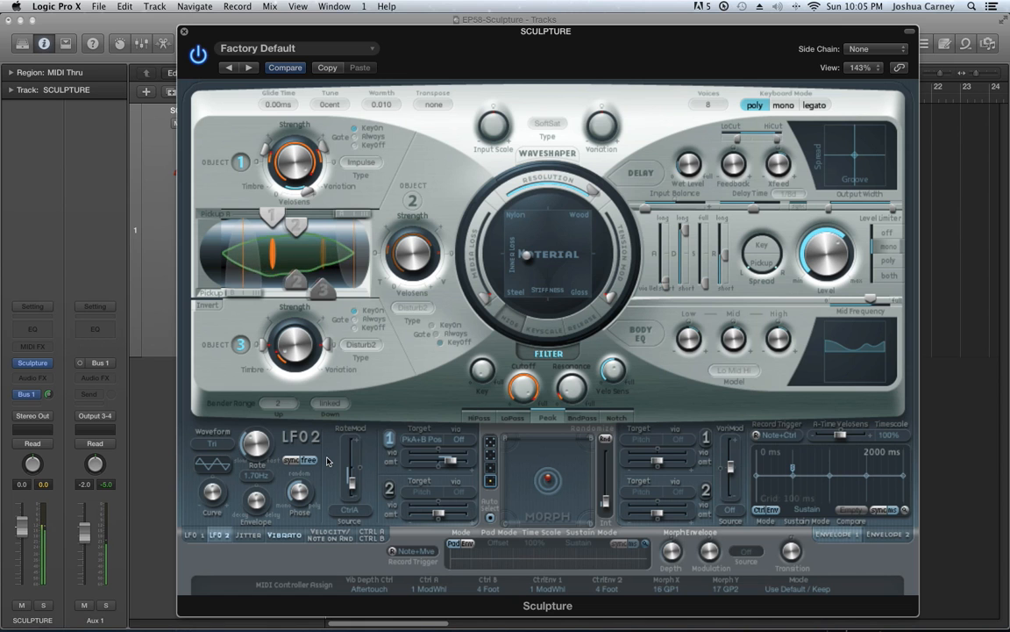
# Set Object 3's type to Bound and raise its strength
pyautogui.click(361, 344)
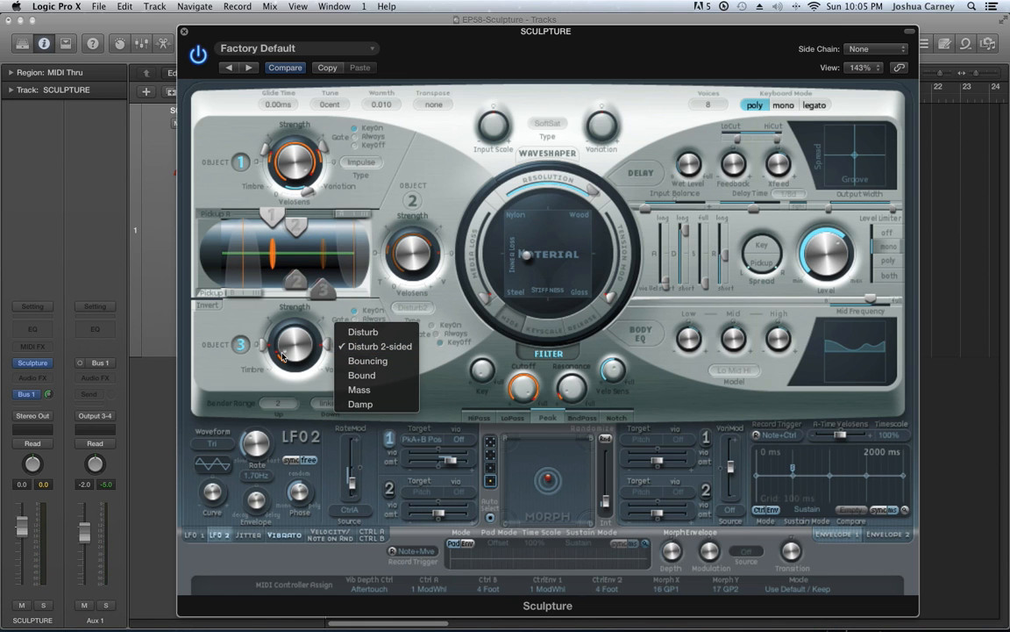
pyautogui.click(379, 377)
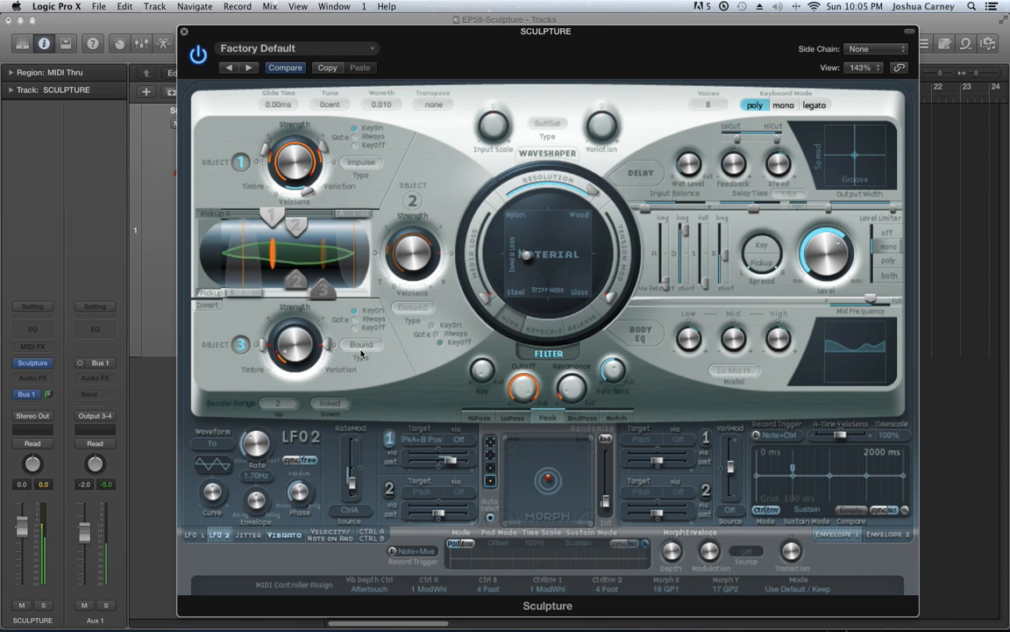
pyautogui.moveTo(308, 356); pyautogui.dragTo(303, 314)
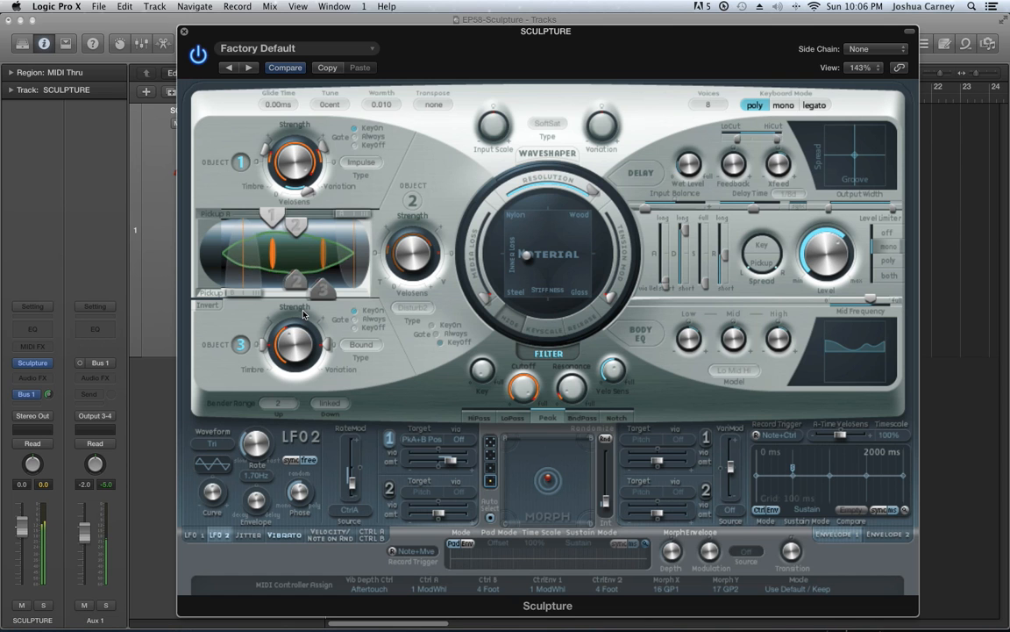
pyautogui.moveTo(300, 341); pyautogui.dragTo(295, 309)
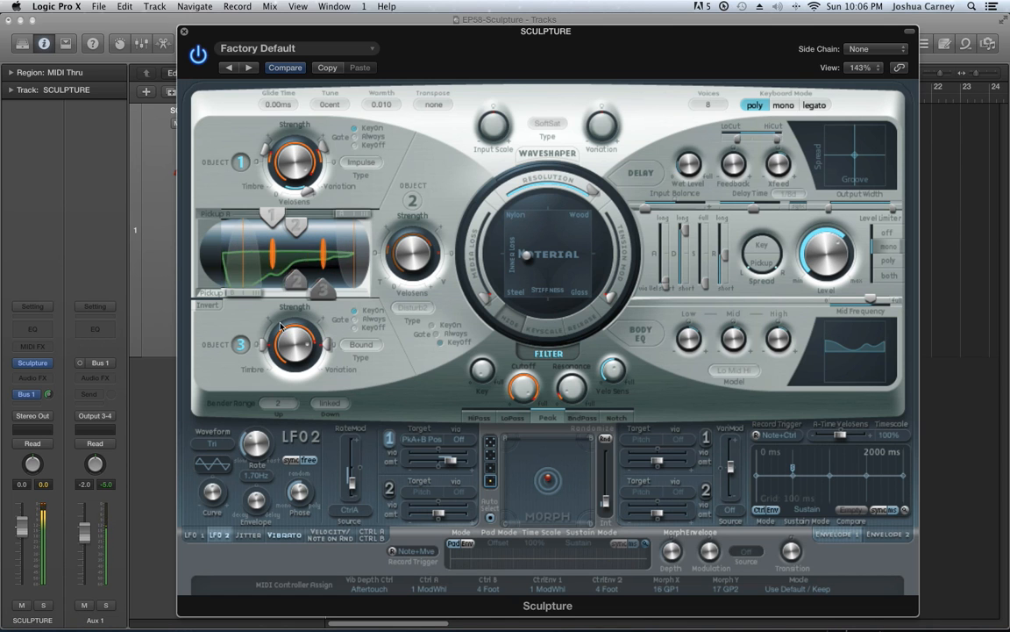
# Set Object 3's type to Mass and try it at different strengths
pyautogui.click(358, 348)
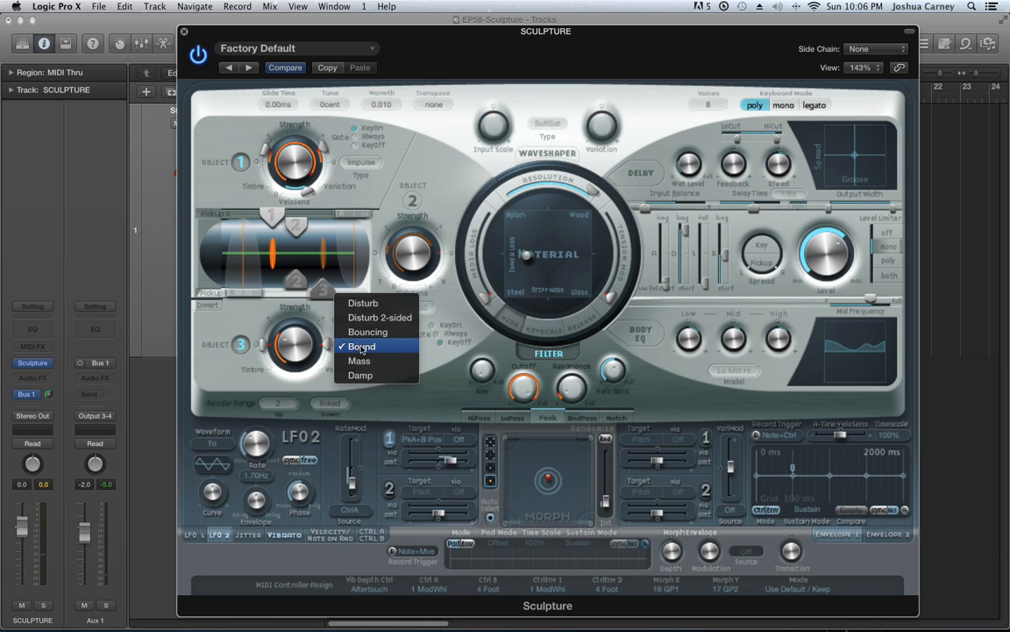
pyautogui.click(386, 362)
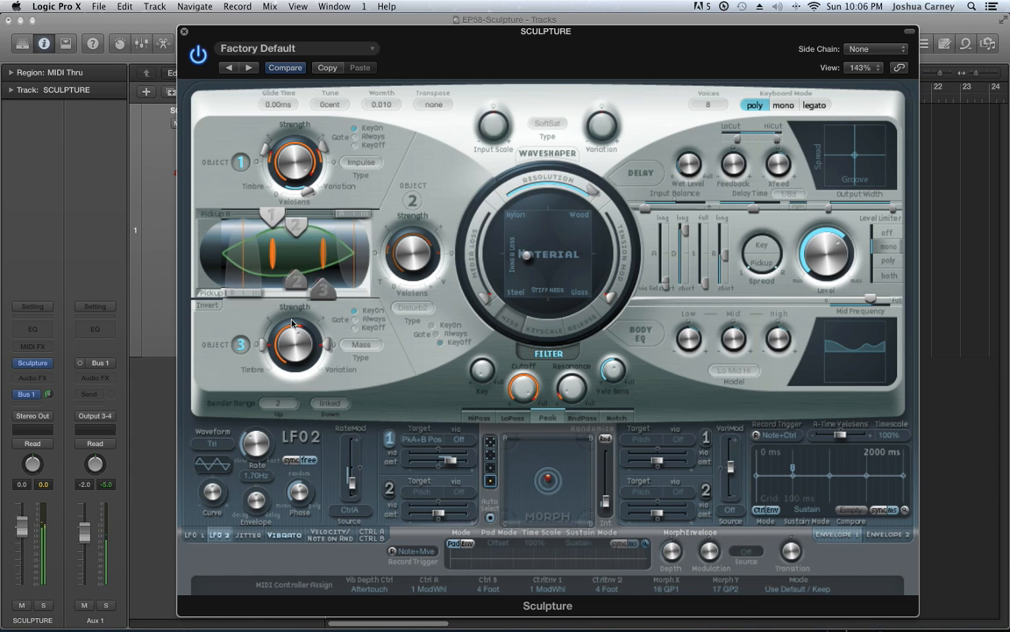
pyautogui.moveTo(299, 327)
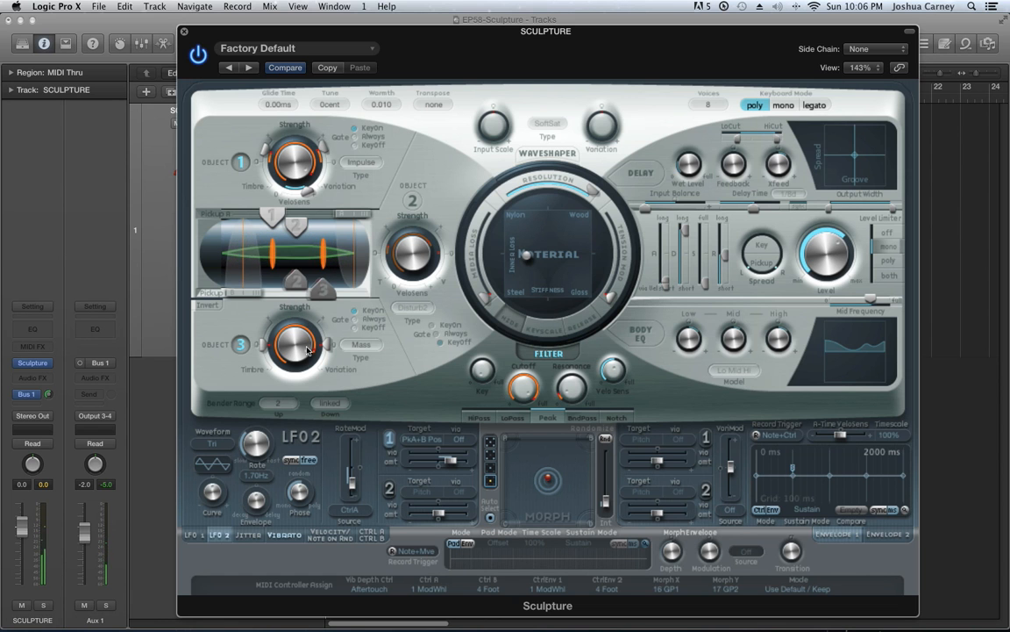
# Set Object 3's type to Damp and compare the sound with Object 3 off and on
pyautogui.click(360, 345)
pyautogui.click(369, 360)
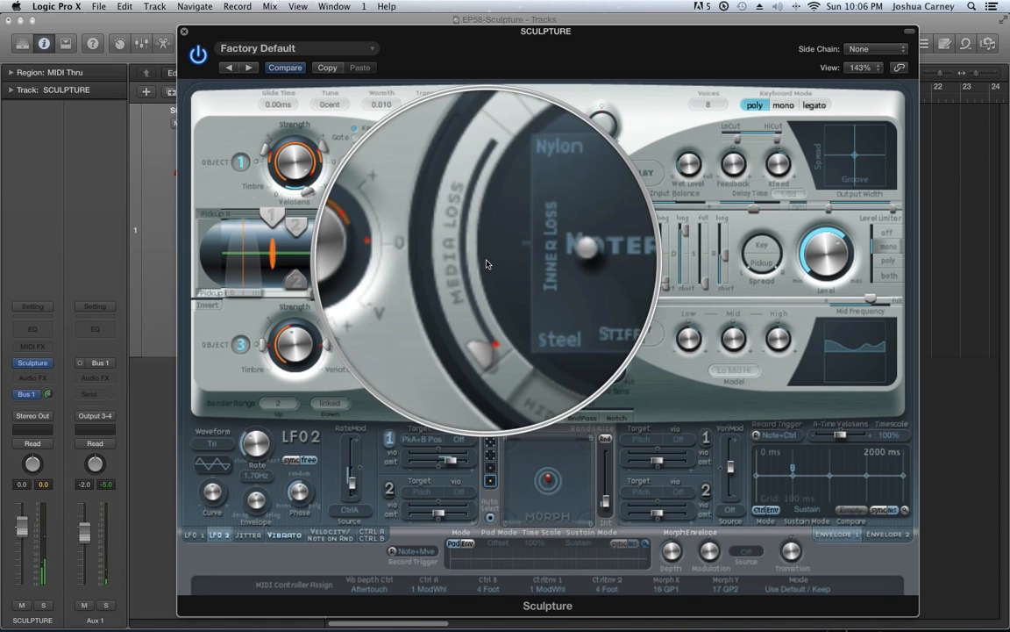
pyautogui.click(240, 344)
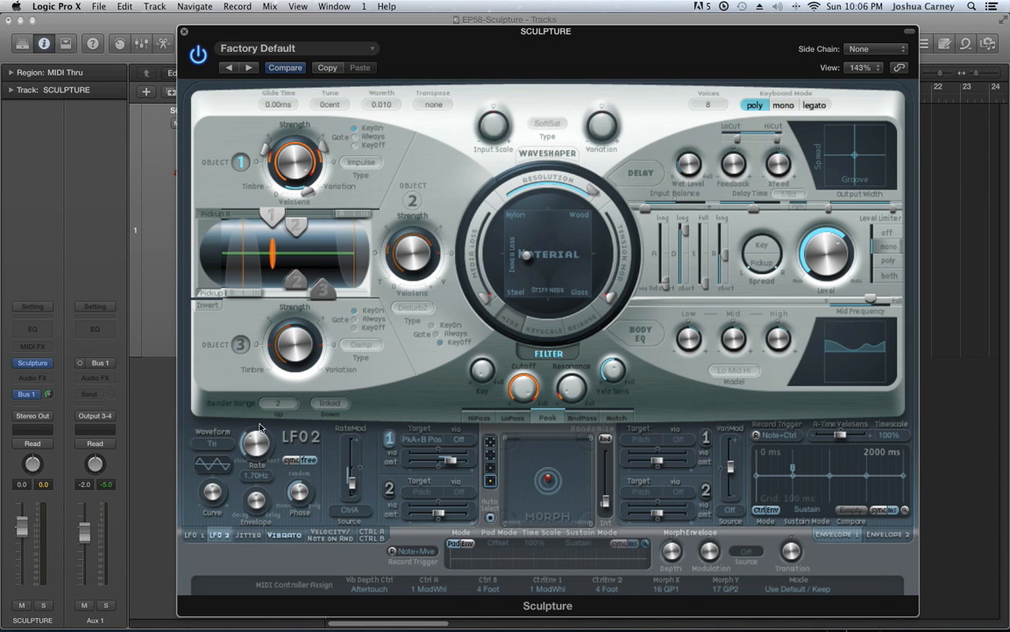
pyautogui.click(239, 344)
pyautogui.click(369, 346)
pyautogui.click(389, 345)
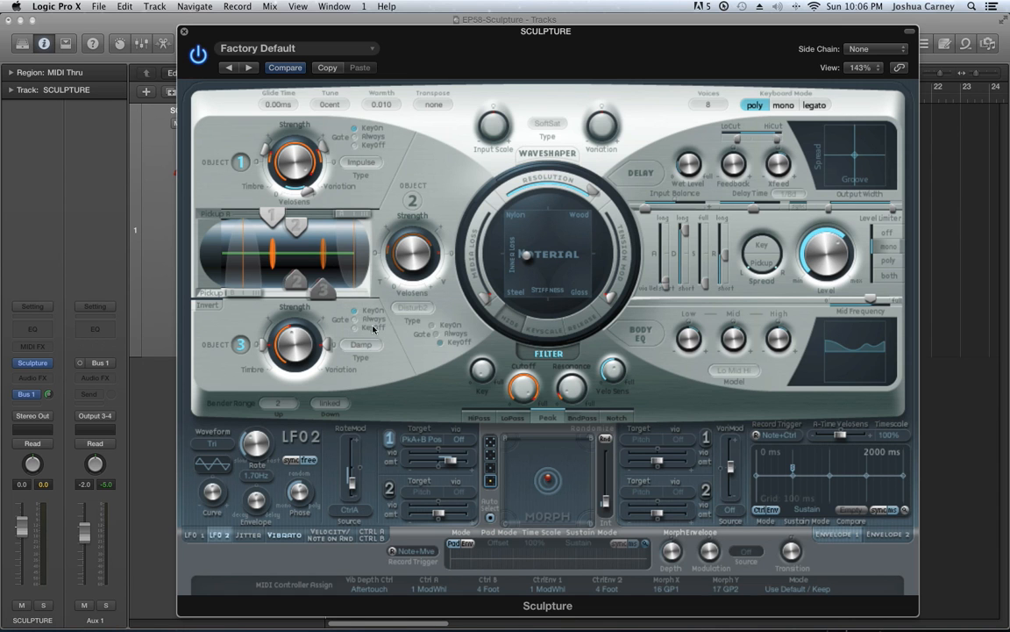
# Set Object 3's type to Bouncing and Object 2's type to Bow wide
pyautogui.click(372, 343)
pyautogui.click(379, 302)
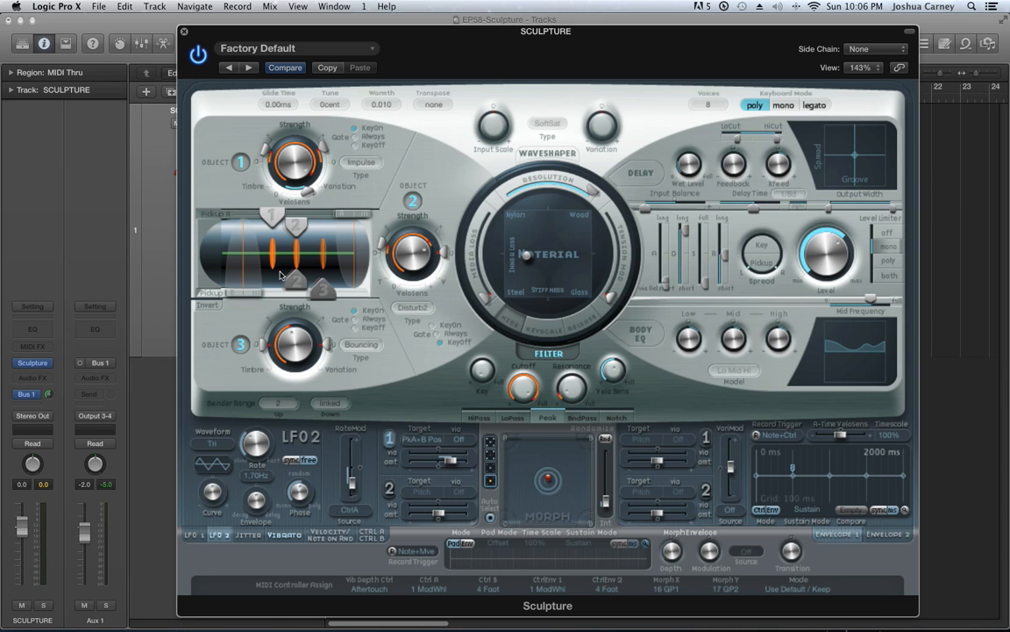
pyautogui.click(412, 308)
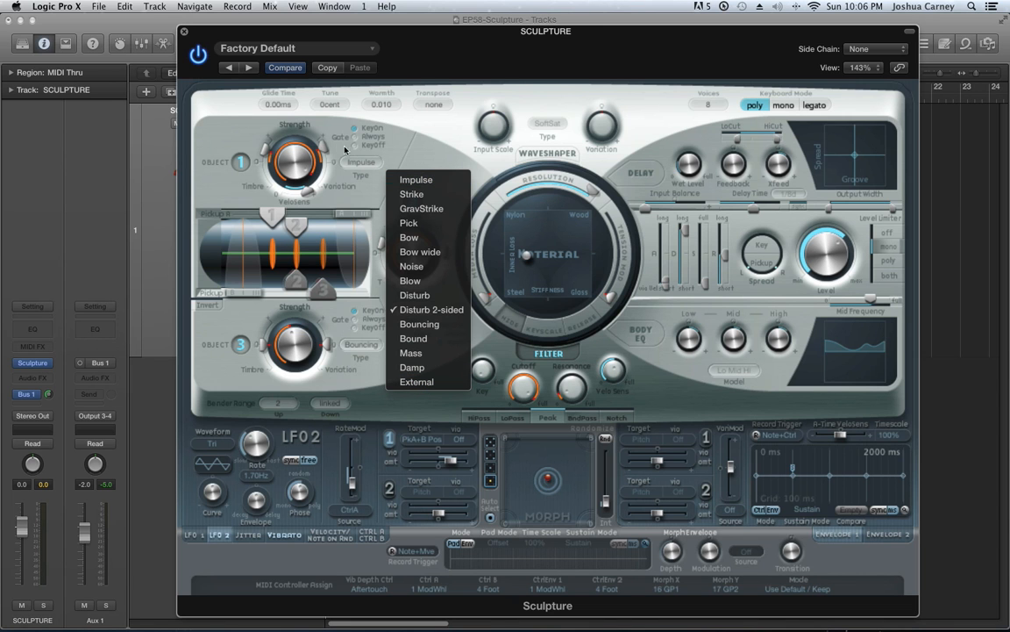
pyautogui.click(437, 252)
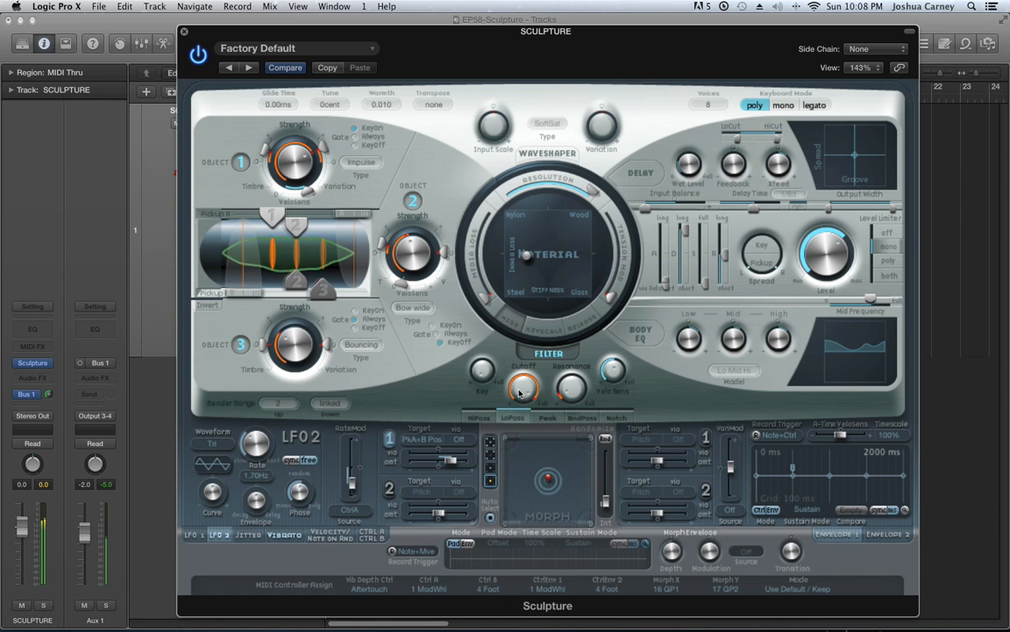
# Lower the low-pass filter's cutoff
pyautogui.moveTo(519, 390); pyautogui.dragTo(529, 417)
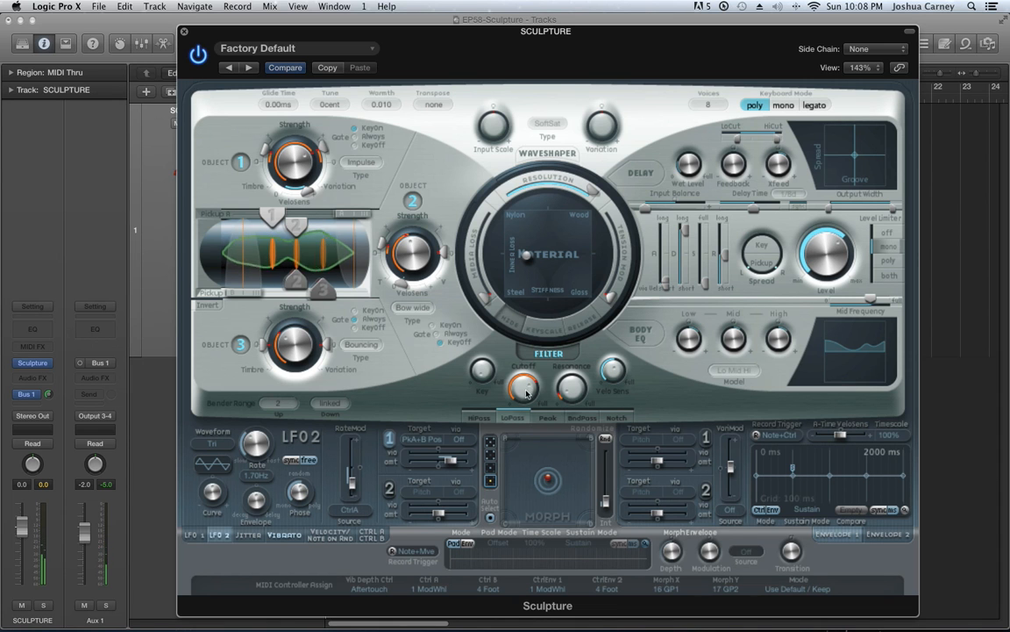
# Switch Object 3 off and set Object 2's gate to KeyOn
pyautogui.click(239, 344)
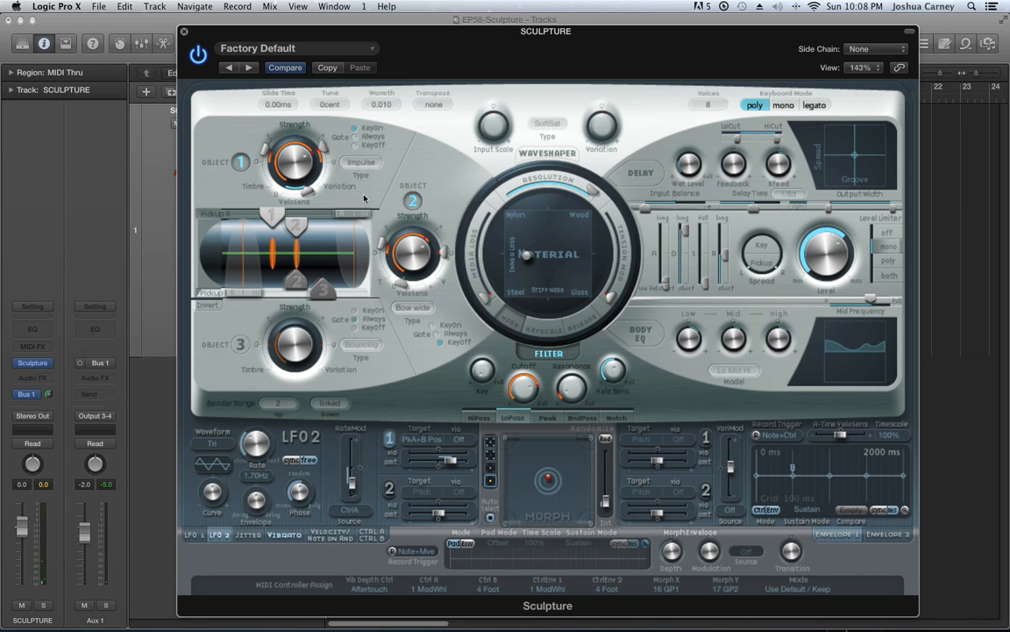
pyautogui.moveTo(519, 386)
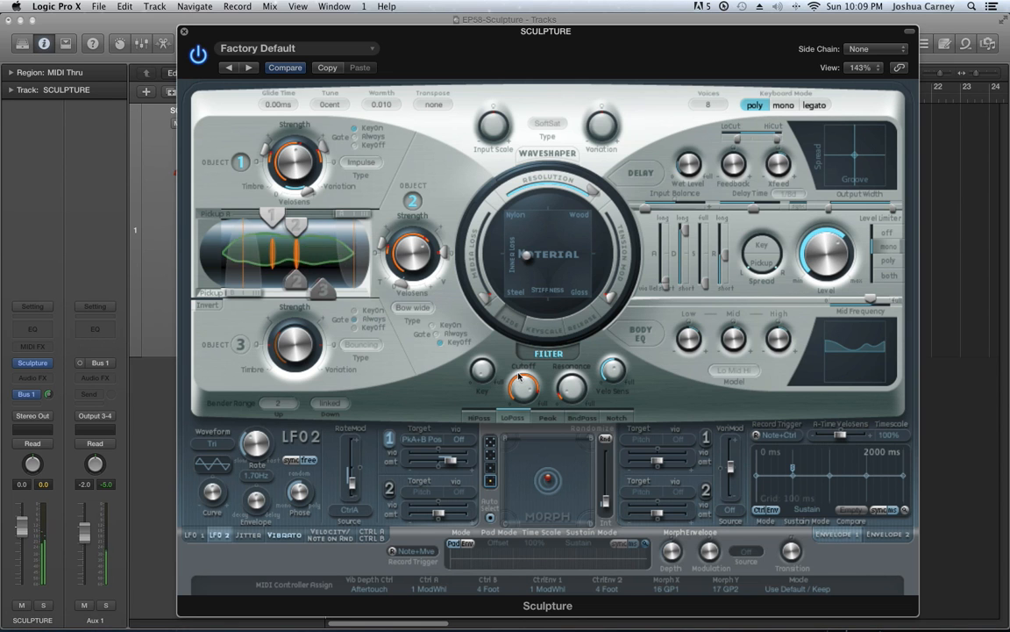
pyautogui.click(446, 328)
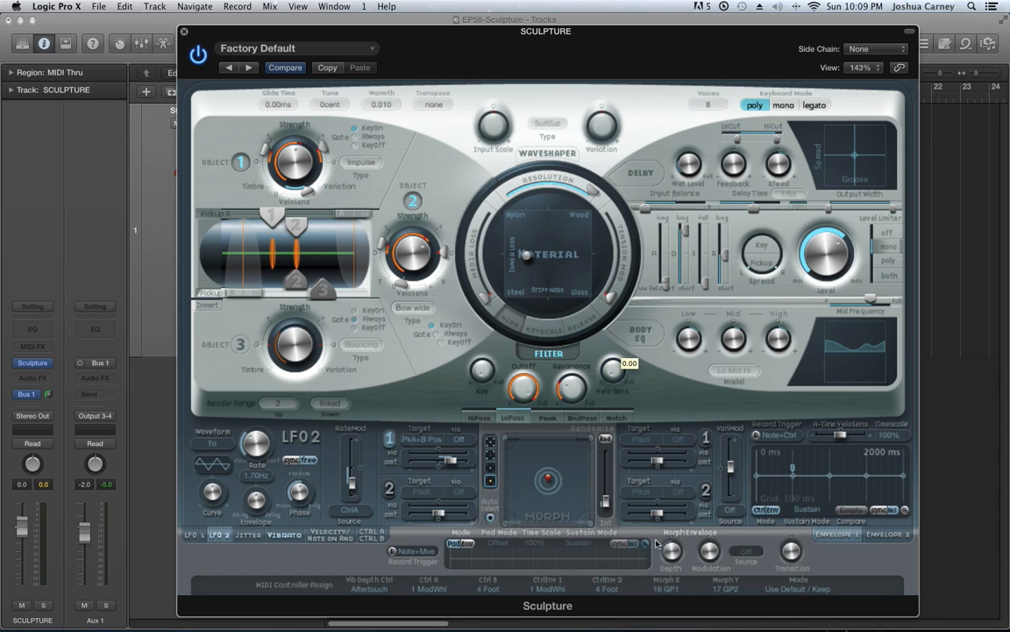
# Adjust the filter's cutoff while turning its Key amount up and back down to zero
pyautogui.moveTo(522, 386); pyautogui.dragTo(528, 410)
pyautogui.moveTo(481, 373); pyautogui.dragTo(474, 248)
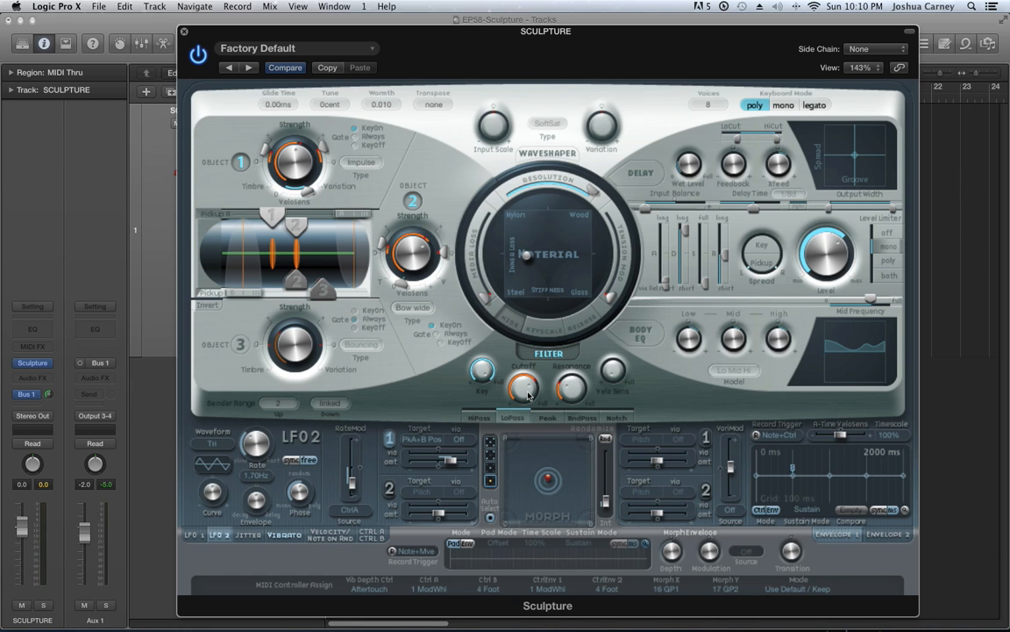
pyautogui.moveTo(483, 375); pyautogui.dragTo(514, 513)
pyautogui.moveTo(526, 388)
pyautogui.mouseDown()
pyautogui.moveTo(527, 361)
pyautogui.moveTo(527, 374)
pyautogui.mouseUp()
# Toggle the Waveshaper on and off to compare, leaving it switched on
pyautogui.click(551, 155)
pyautogui.click(550, 154)
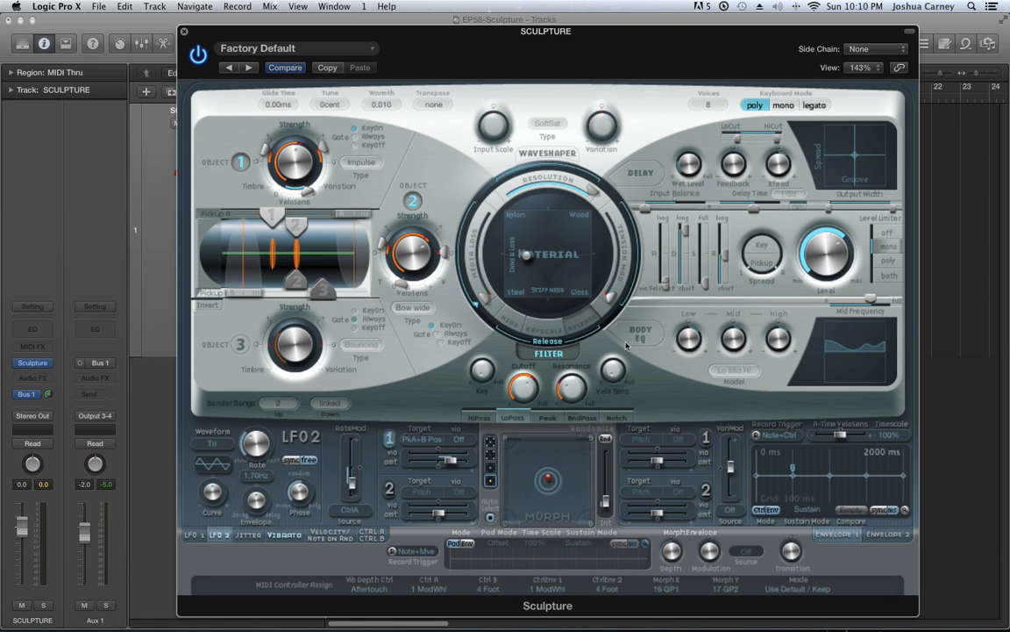
pyautogui.click(572, 154)
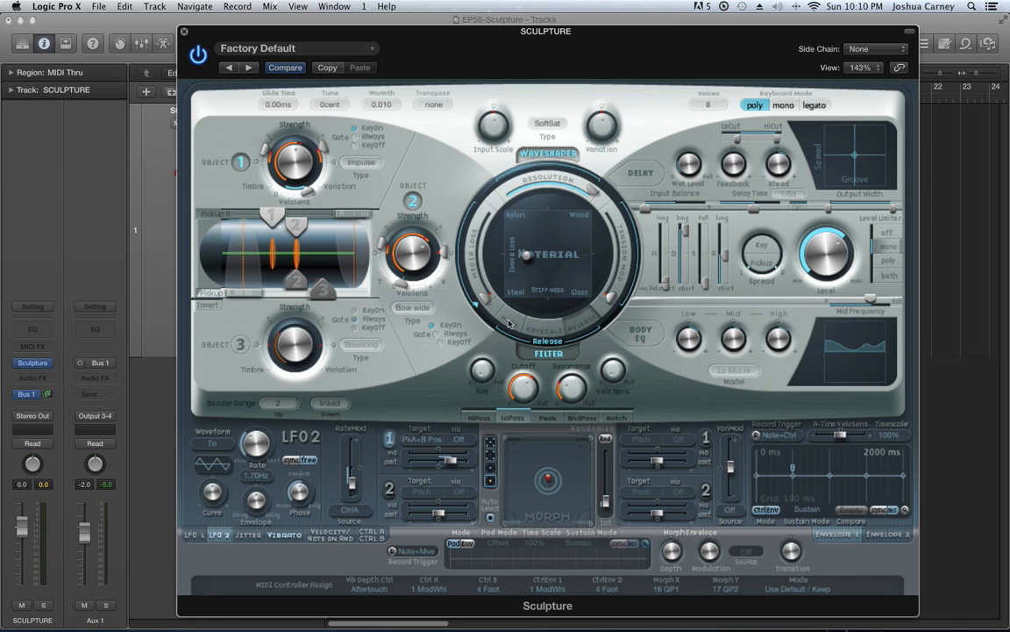
pyautogui.click(556, 154)
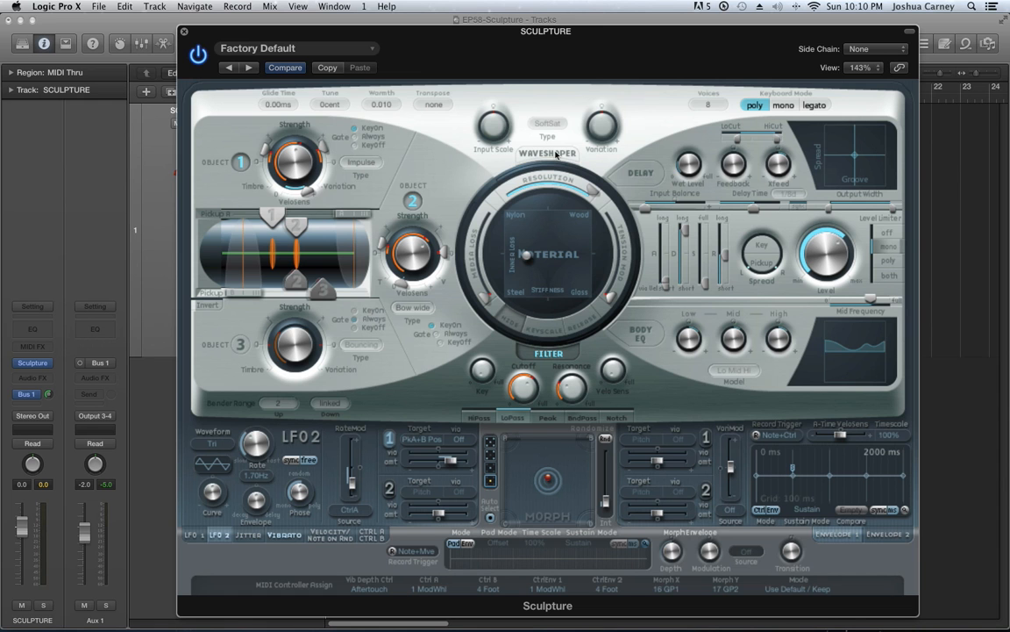
pyautogui.click(556, 155)
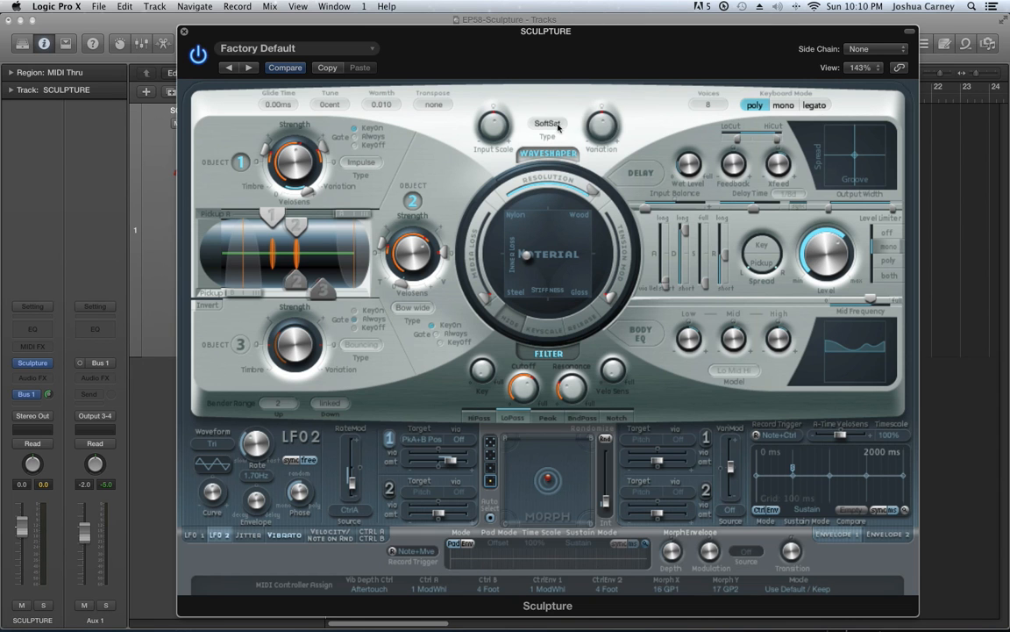
# Set the Waveshaper's type to Tube-like distortion and raise its input scale
pyautogui.click(558, 126)
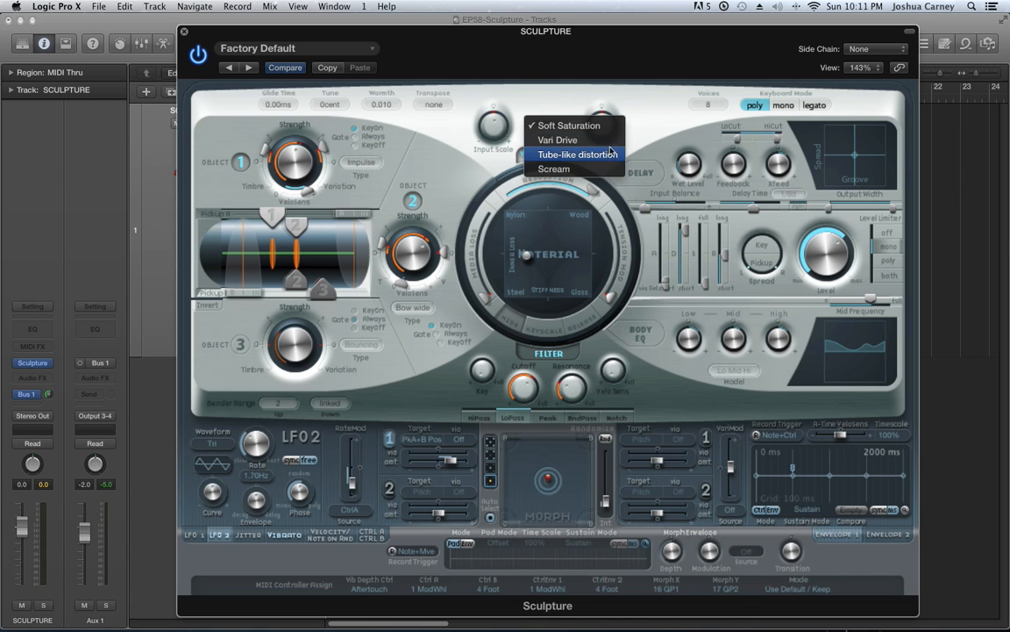
pyautogui.click(594, 155)
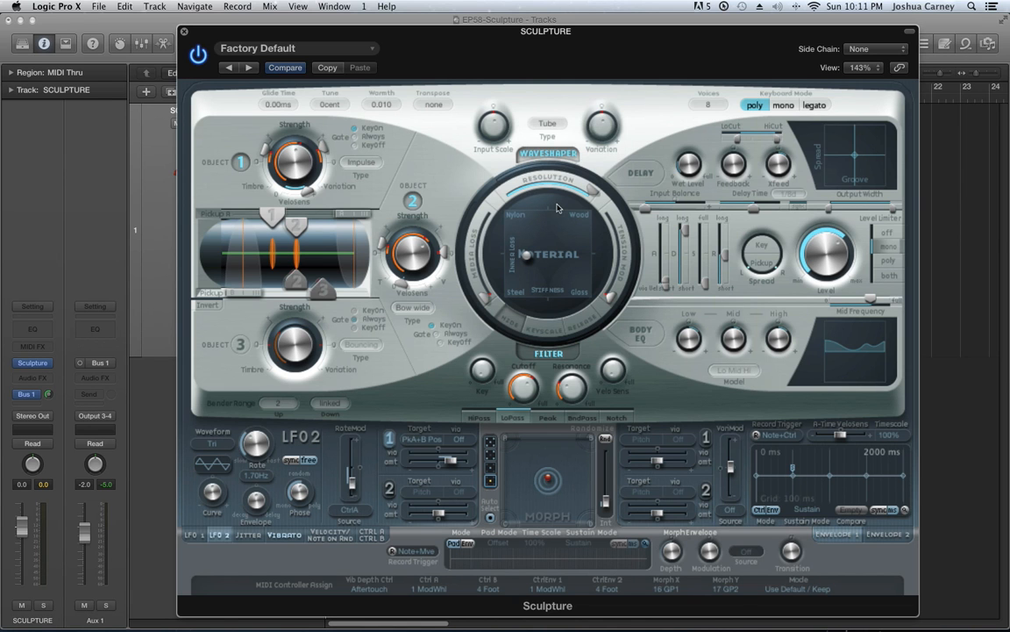
pyautogui.moveTo(491, 107)
pyautogui.moveTo(491, 107); pyautogui.dragTo(493, 84)
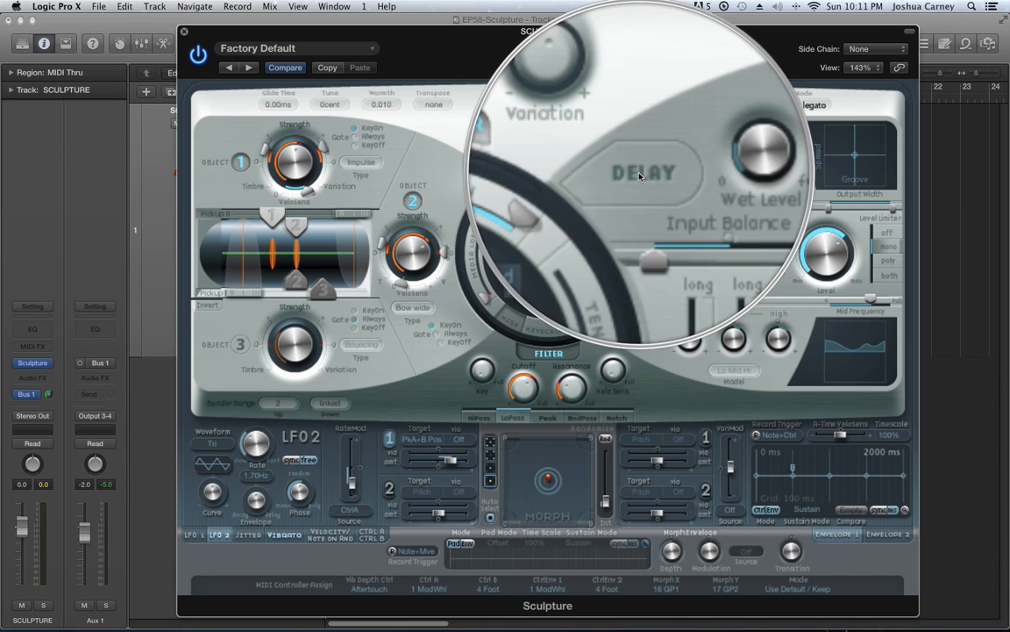
# Switch the Delay on and try its wet level from 0% upward with raised feedback
pyautogui.click(641, 173)
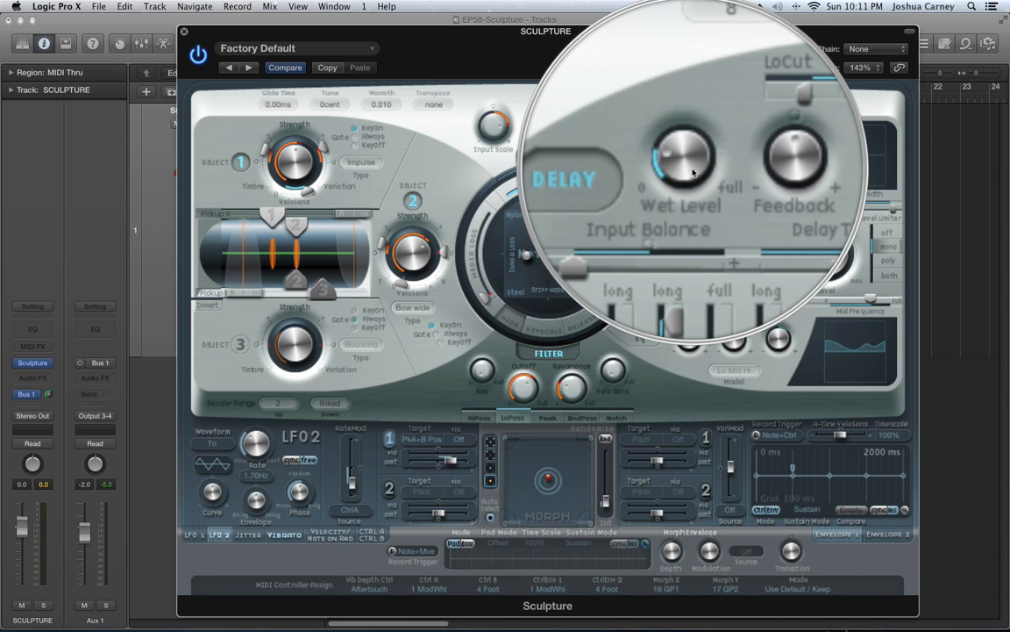
pyautogui.moveTo(692, 169); pyautogui.dragTo(712, 215)
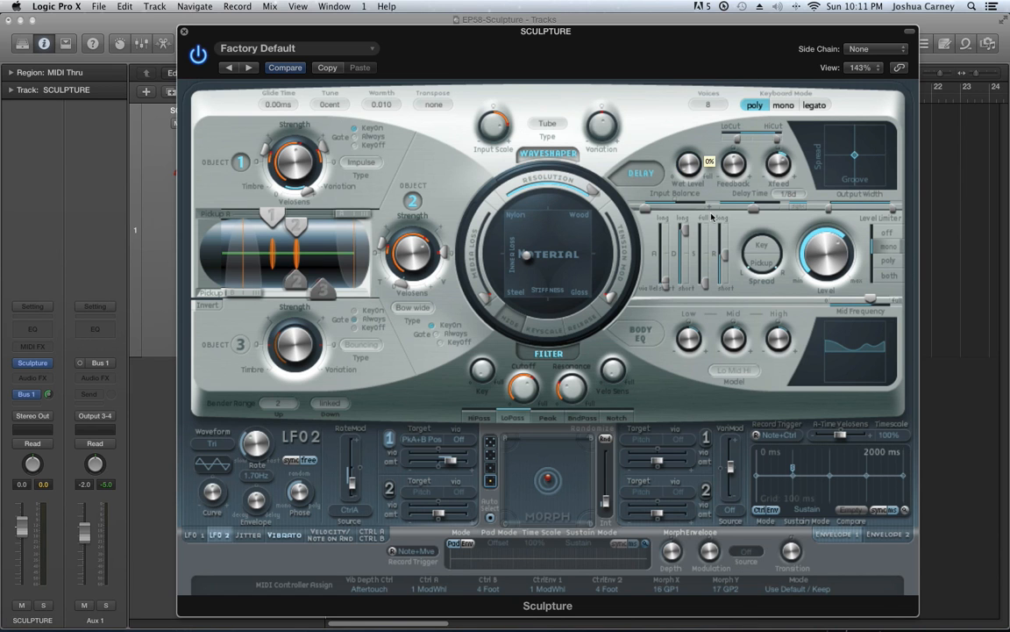
pyautogui.moveTo(739, 170); pyautogui.dragTo(723, 113)
pyautogui.moveTo(689, 165); pyautogui.dragTo(690, 139)
pyautogui.moveTo(736, 166); pyautogui.dragTo(736, 132)
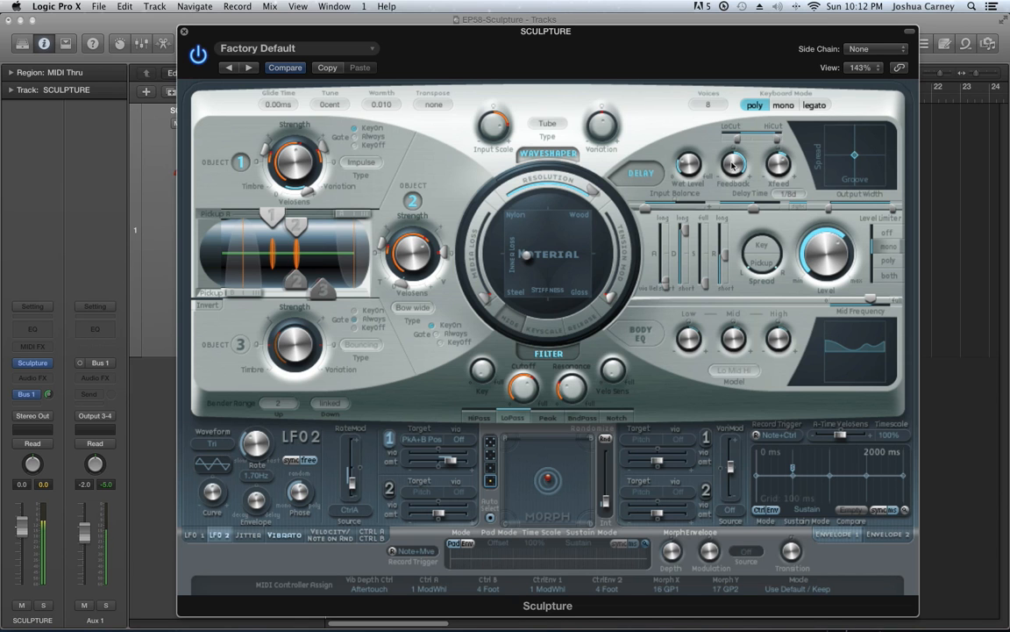
# Try lower and higher Delay feedback amounts and turn the wet level down
pyautogui.moveTo(734, 166); pyautogui.dragTo(767, 259)
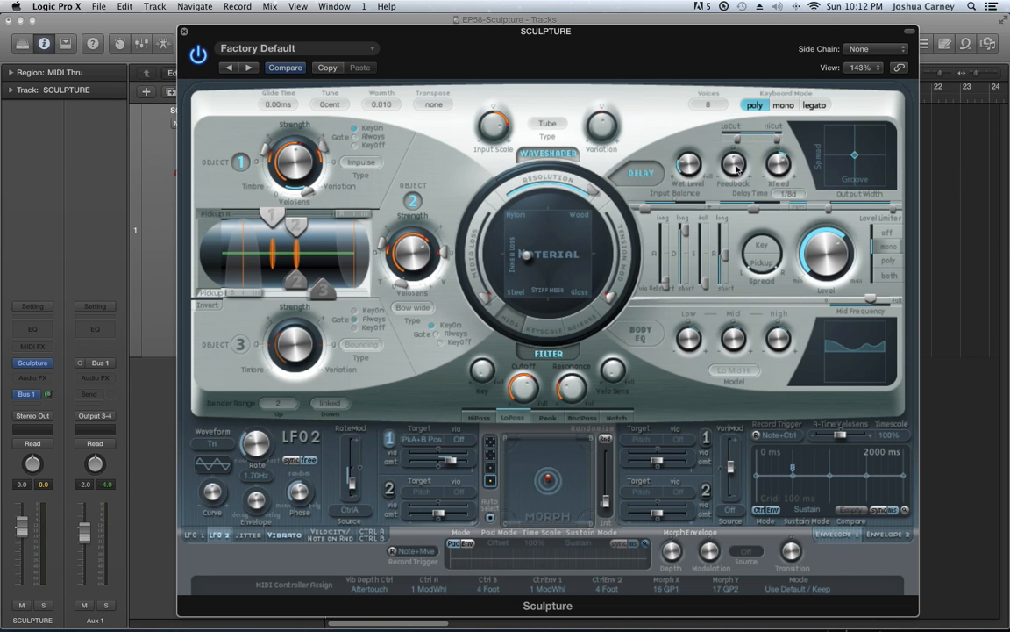
pyautogui.moveTo(737, 168); pyautogui.dragTo(728, 90)
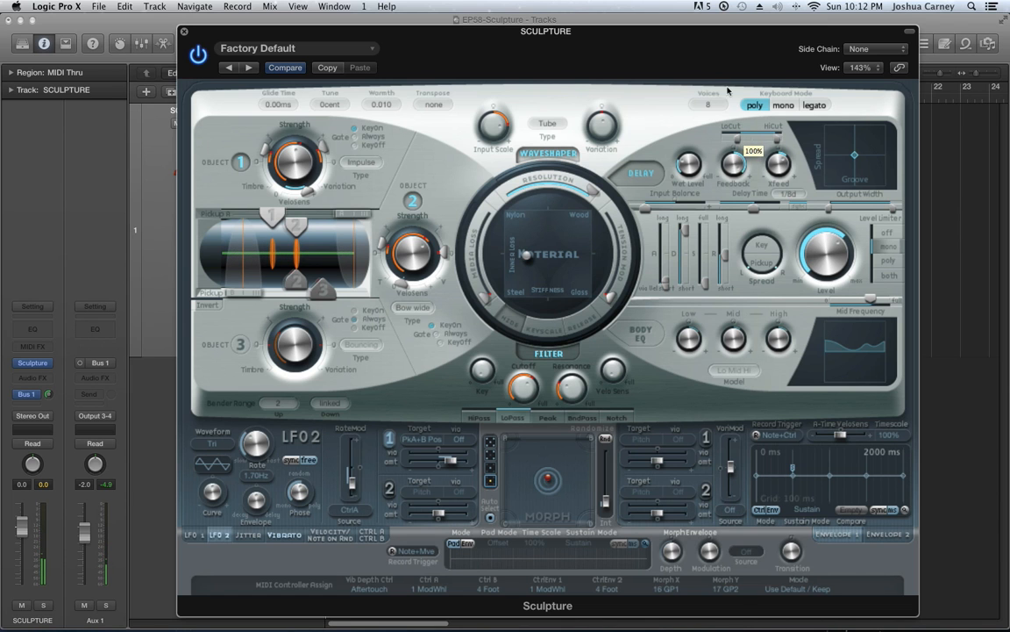
pyautogui.click(696, 173)
pyautogui.moveTo(697, 172); pyautogui.dragTo(757, 248)
pyautogui.click(735, 166)
pyautogui.keyDown('alt'); pyautogui.click(735, 174); pyautogui.keyUp('alt')
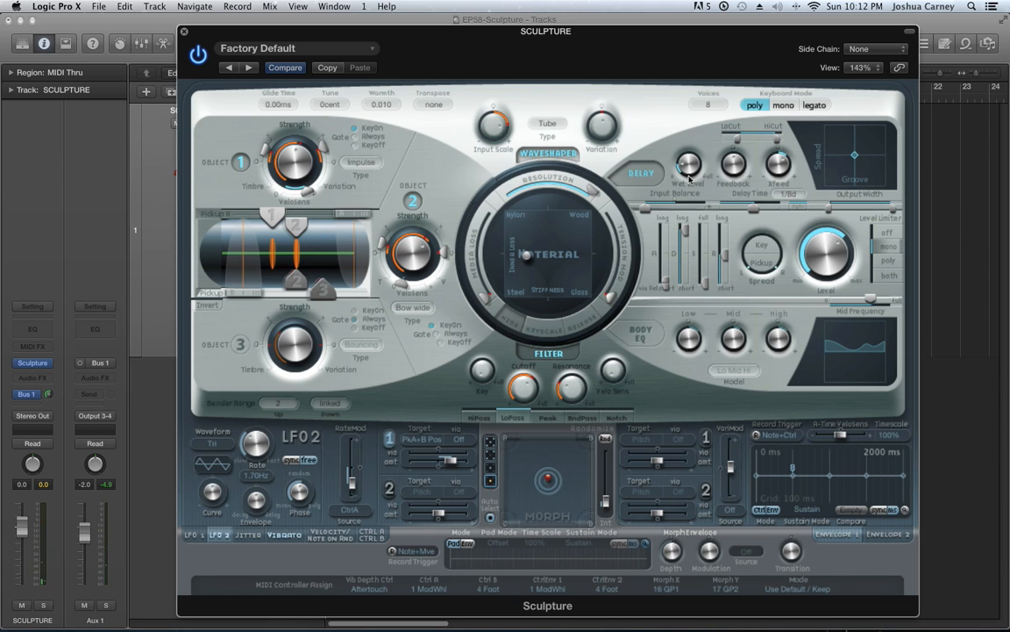
# Switch the Body EQ on
pyautogui.click(641, 336)
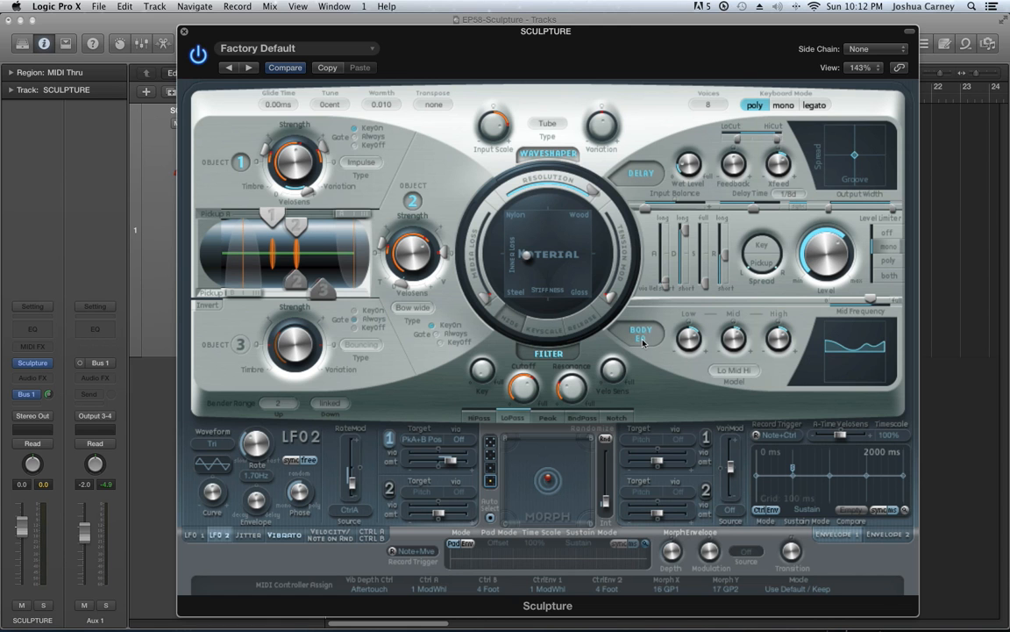
# Try the Dobro Guitar model in the Body EQ and compare the sound with the Body EQ off and on
pyautogui.click(735, 370)
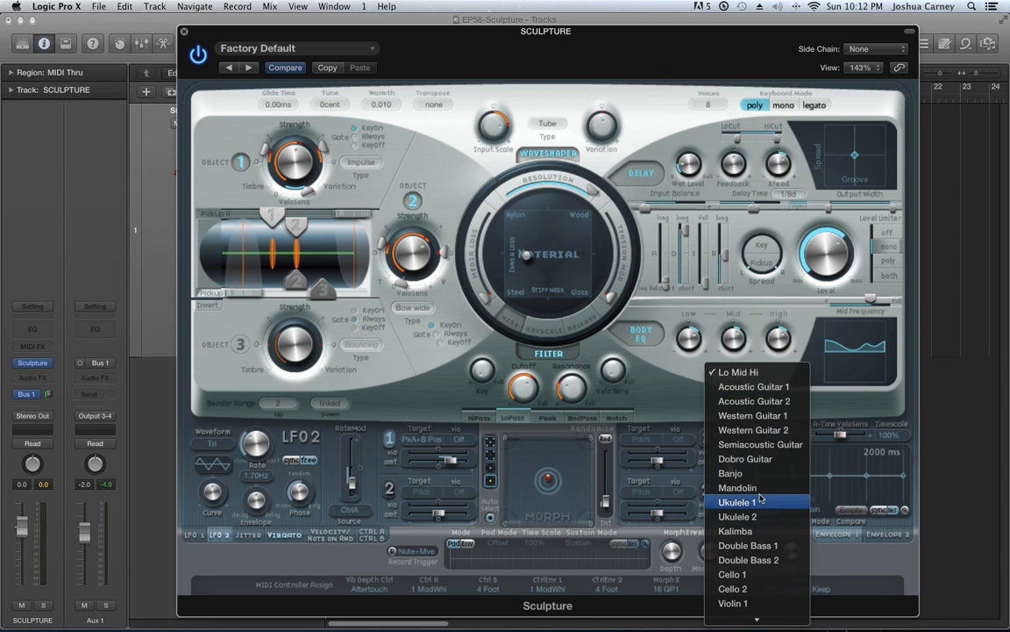
pyautogui.click(745, 459)
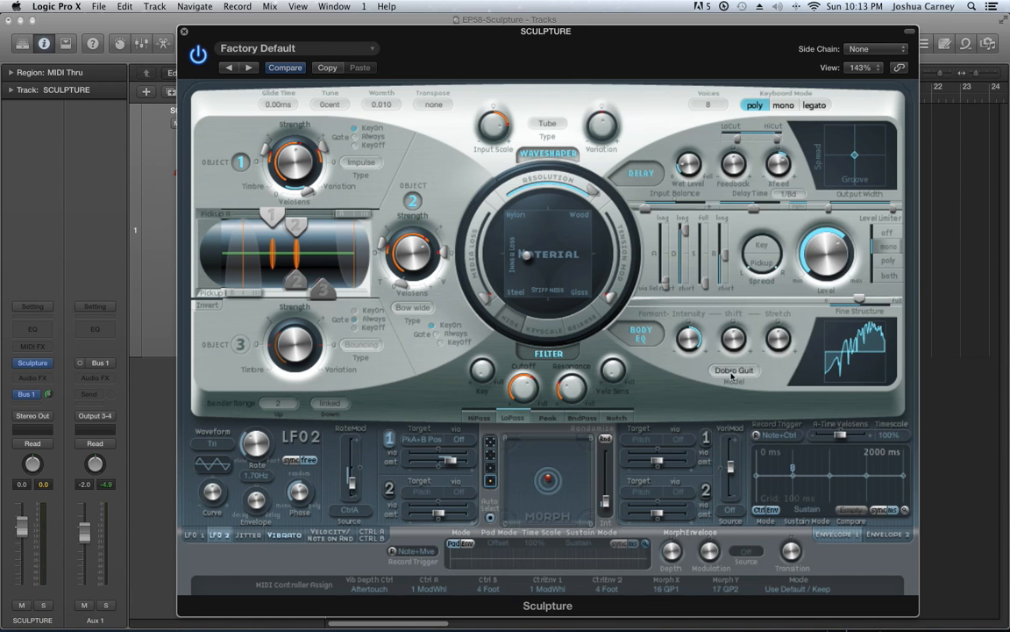
pyautogui.click(733, 371)
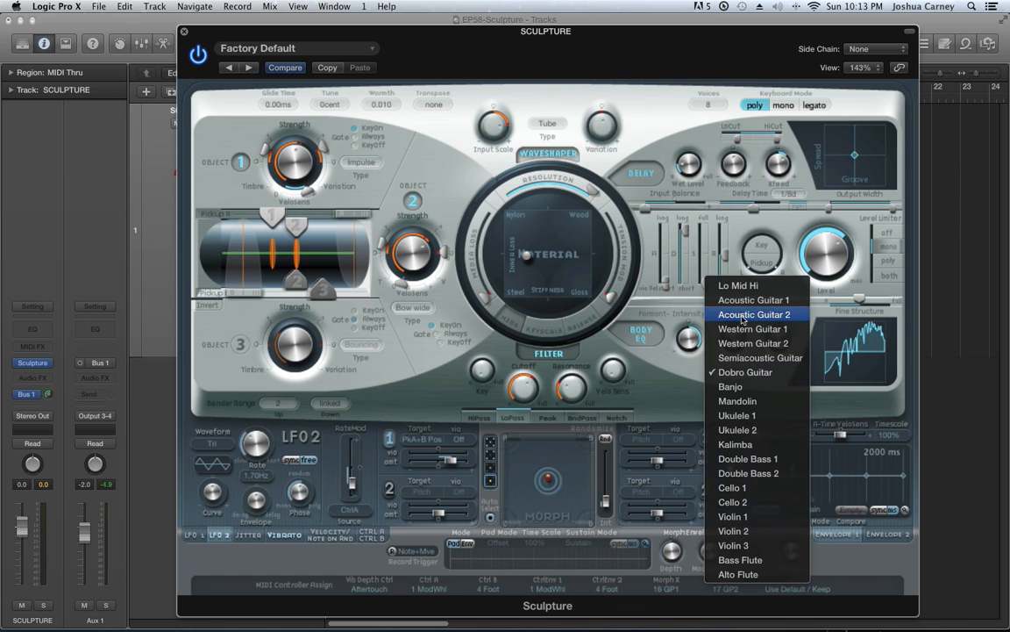
pyautogui.click(689, 371)
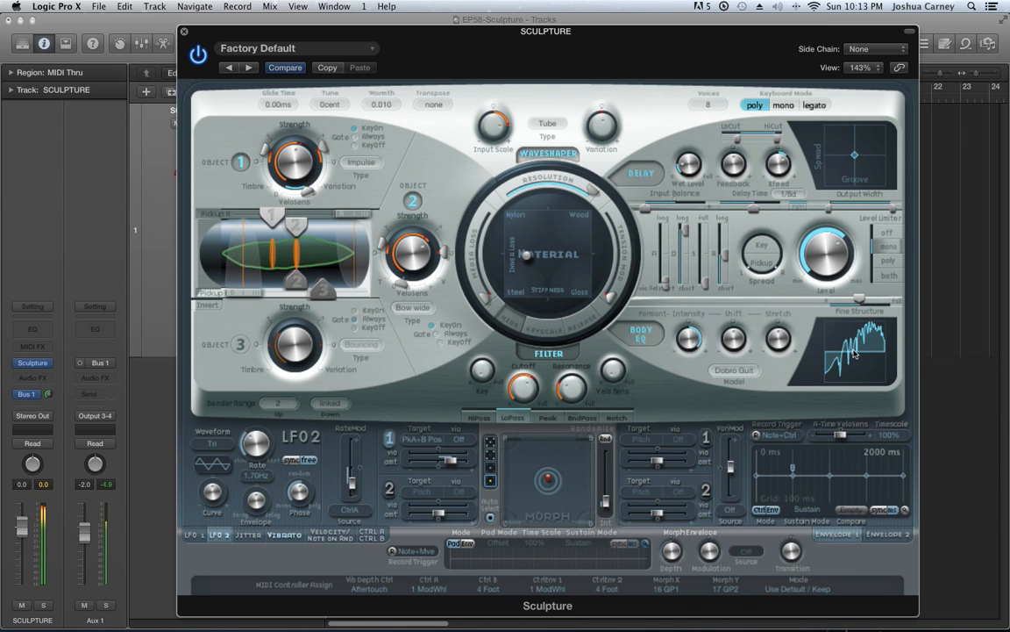
pyautogui.click(642, 336)
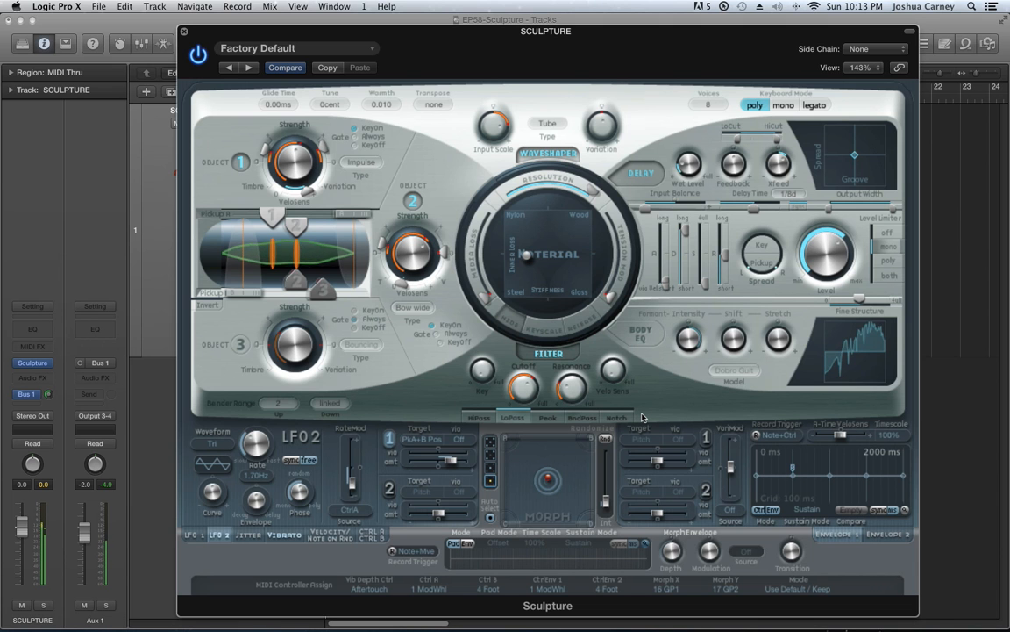
pyautogui.click(639, 337)
# Set the Body EQ model to Lo Mid Hi and reshape its curve directly in the EQ graph
pyautogui.click(728, 369)
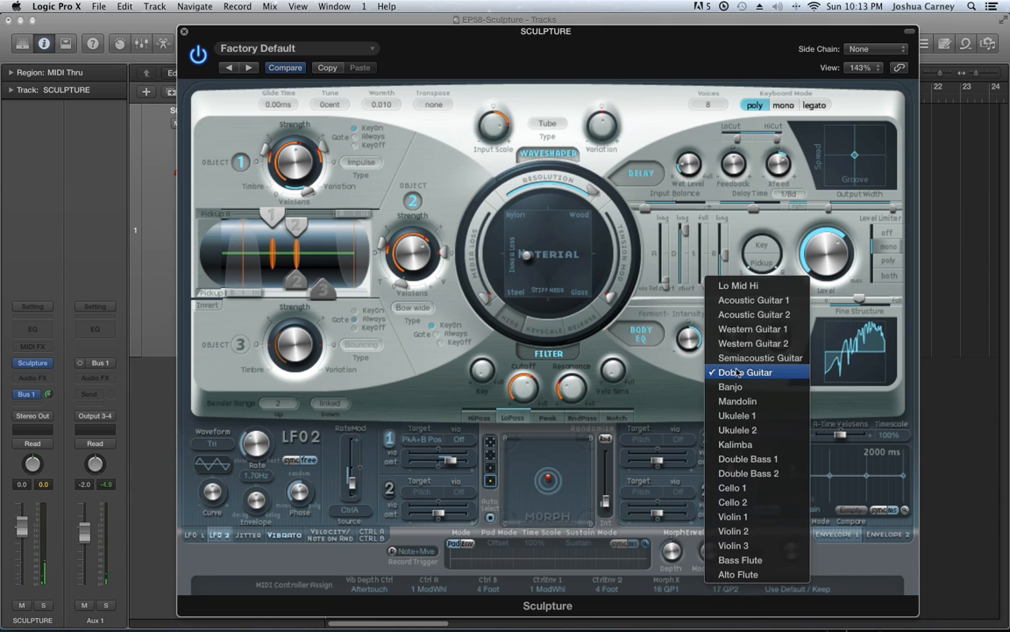
pyautogui.click(745, 287)
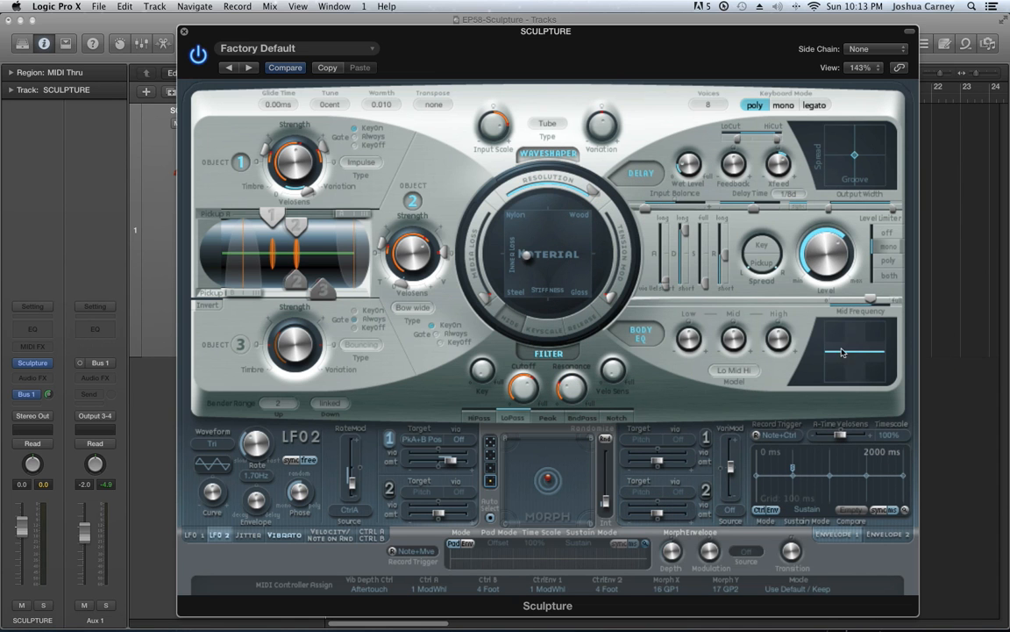
pyautogui.moveTo(838, 354)
pyautogui.mouseDown()
pyautogui.moveTo(838, 312)
pyautogui.moveTo(839, 382)
pyautogui.moveTo(848, 357)
pyautogui.moveTo(873, 355)
pyautogui.moveTo(853, 361)
pyautogui.mouseUp()
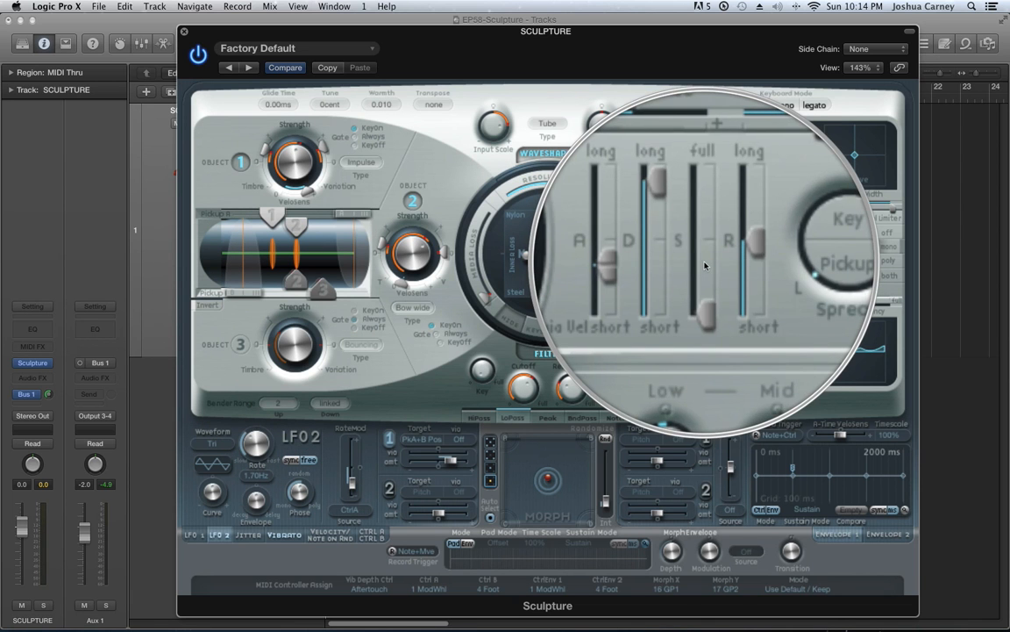
# Raise the sustain of the amplitude envelope and lower the overall output level slightly
pyautogui.moveTo(705, 282); pyautogui.dragTo(707, 242)
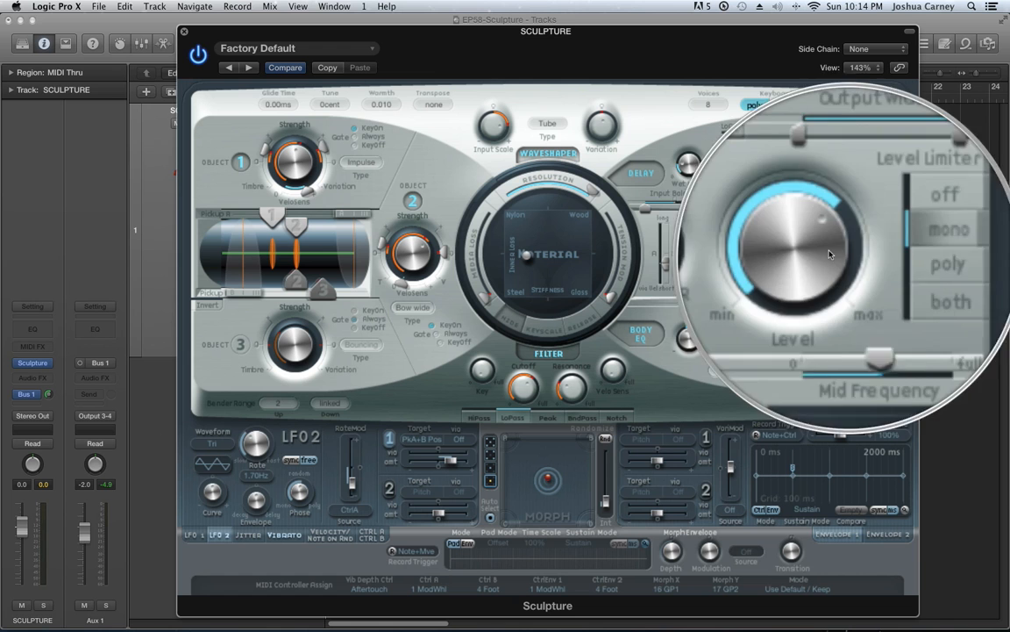
pyautogui.moveTo(827, 252); pyautogui.dragTo(827, 263)
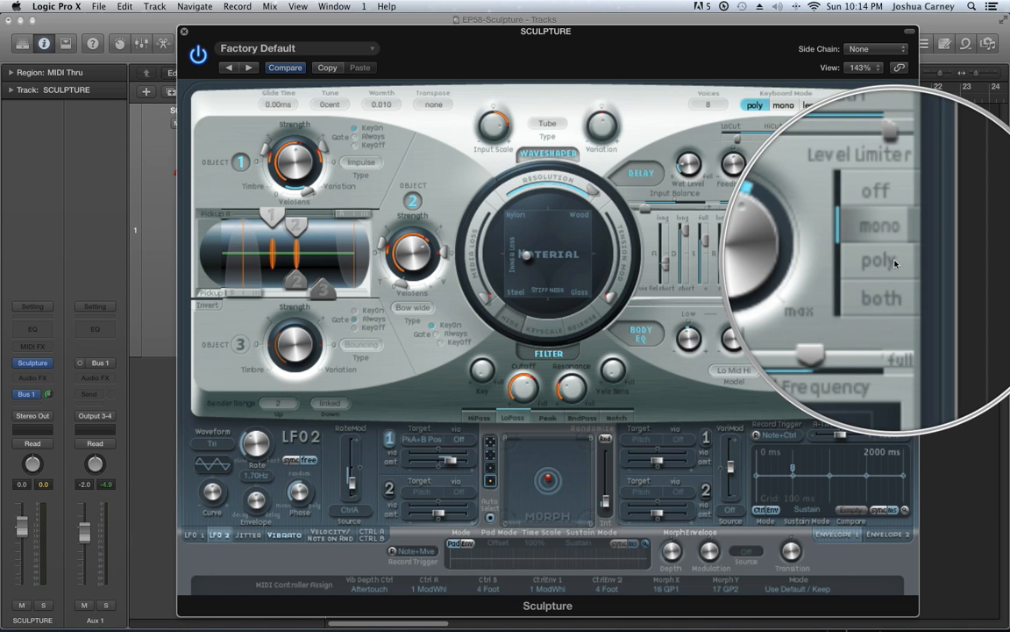
# Try the Level Limiter's off, mono and poly modes and set it to both
pyautogui.click(888, 233)
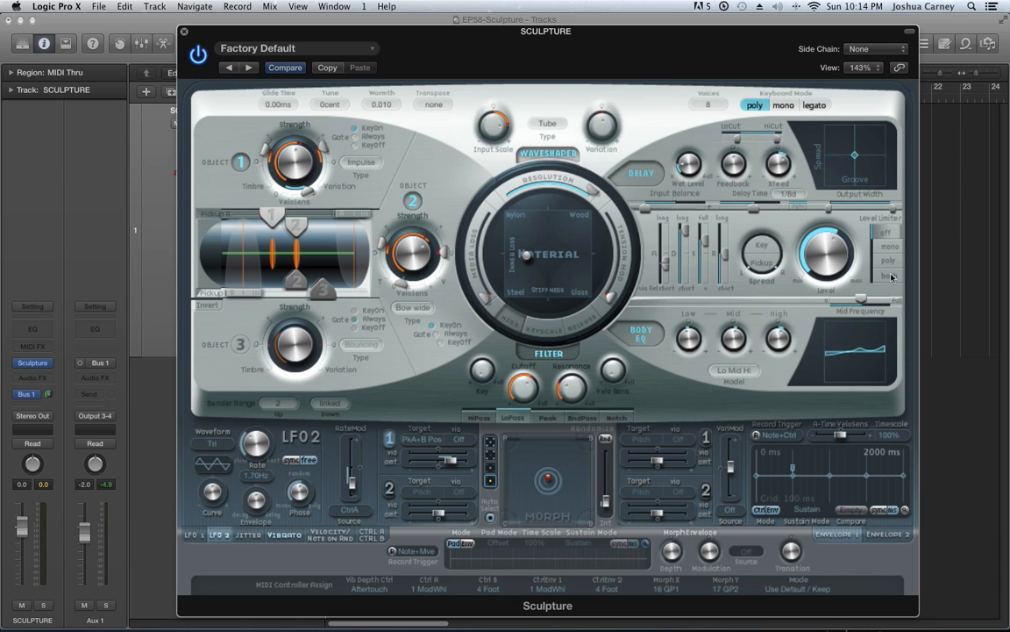
pyautogui.click(888, 246)
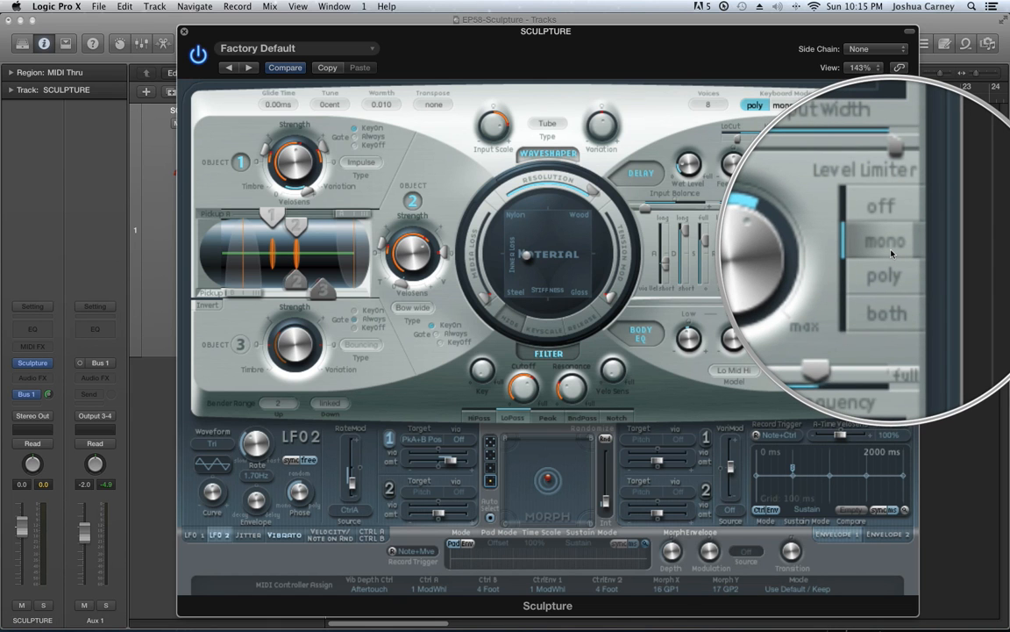
pyautogui.click(801, 233)
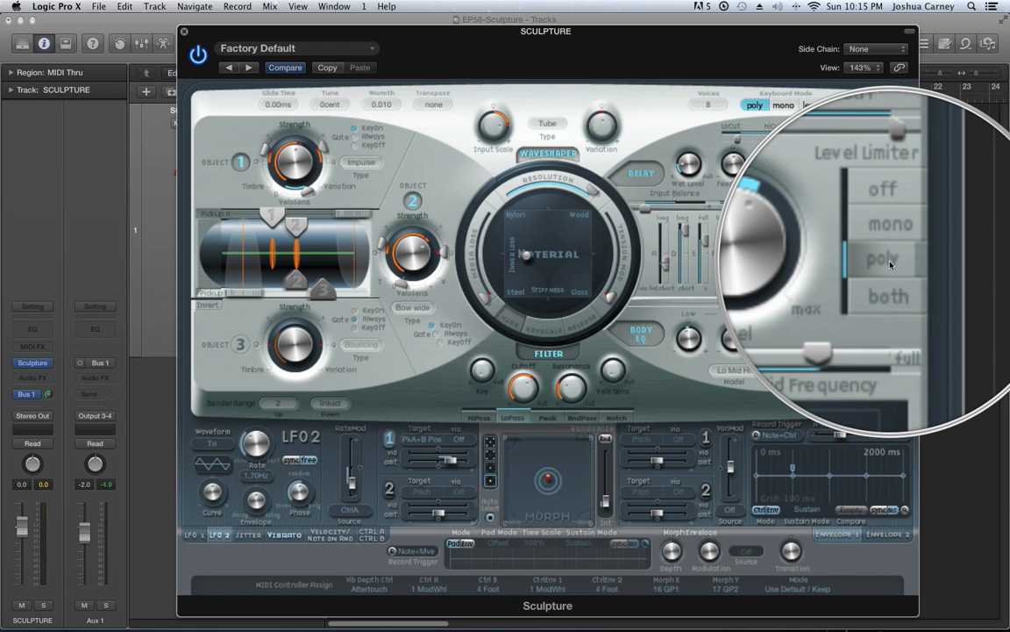
pyautogui.click(890, 276)
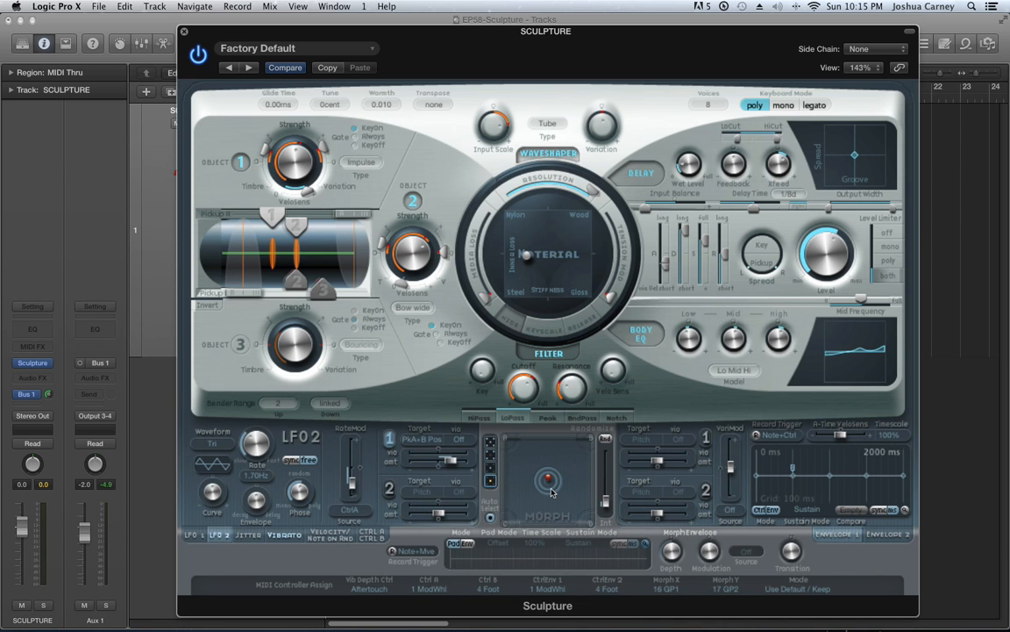
# Compare the LFO 1 and LFO 2 settings and return to LFO 1
pyautogui.click(198, 535)
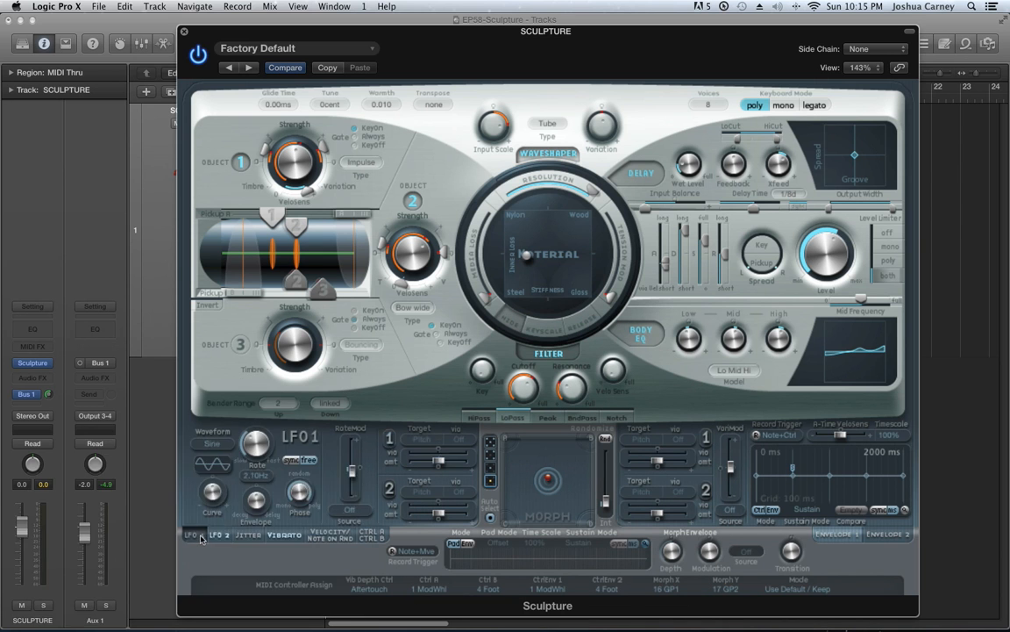
pyautogui.click(210, 538)
pyautogui.click(200, 538)
pyautogui.click(213, 538)
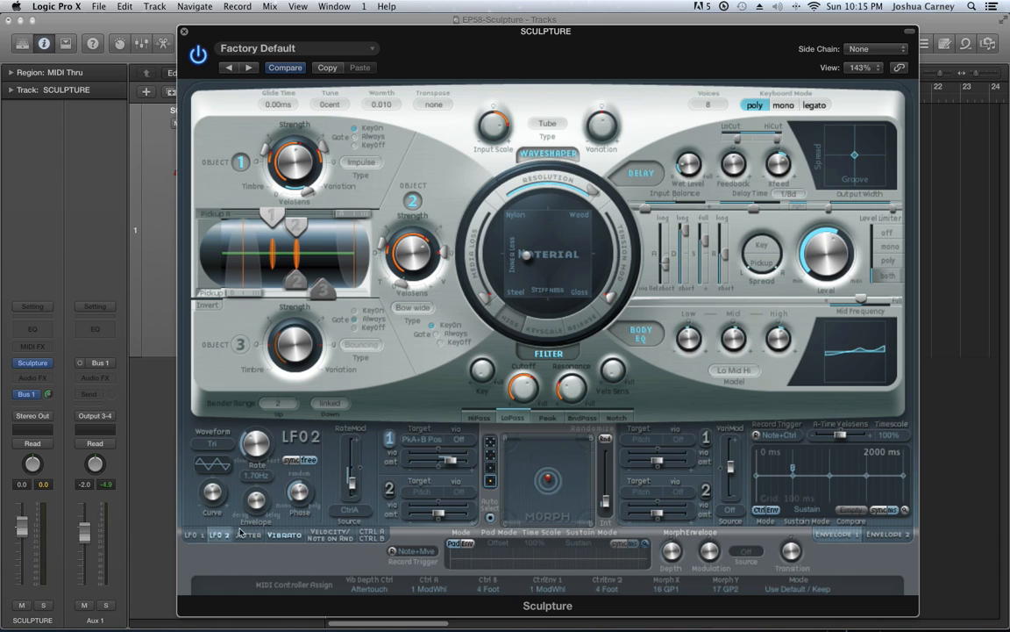
pyautogui.click(195, 539)
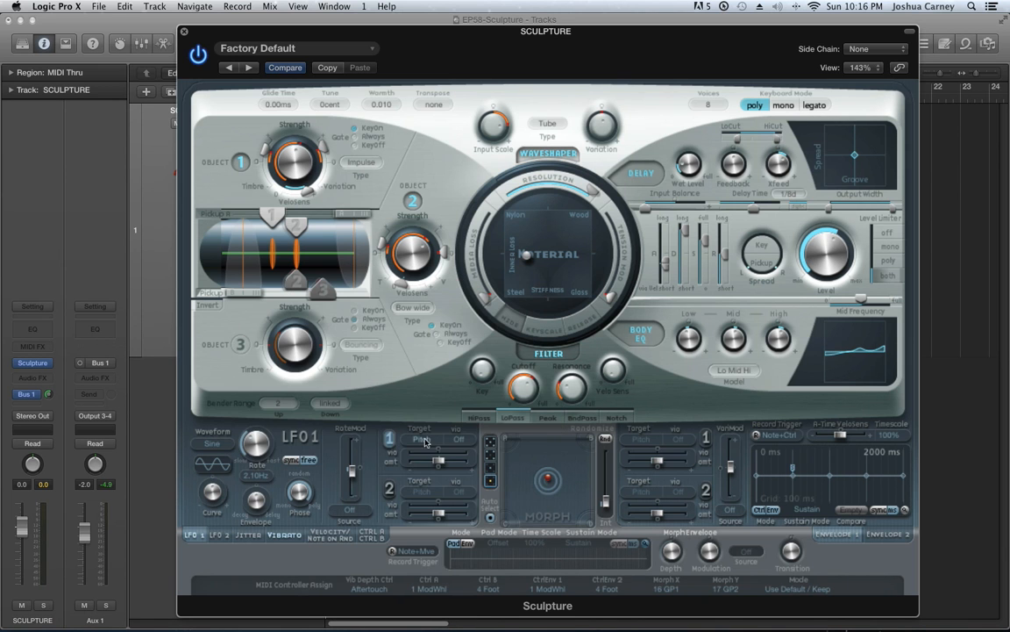
# Route the first target of LFO 1 to Filter Cutoff and raise its modulation amount close to maximum
pyautogui.click(419, 440)
pyautogui.moveTo(445, 621)
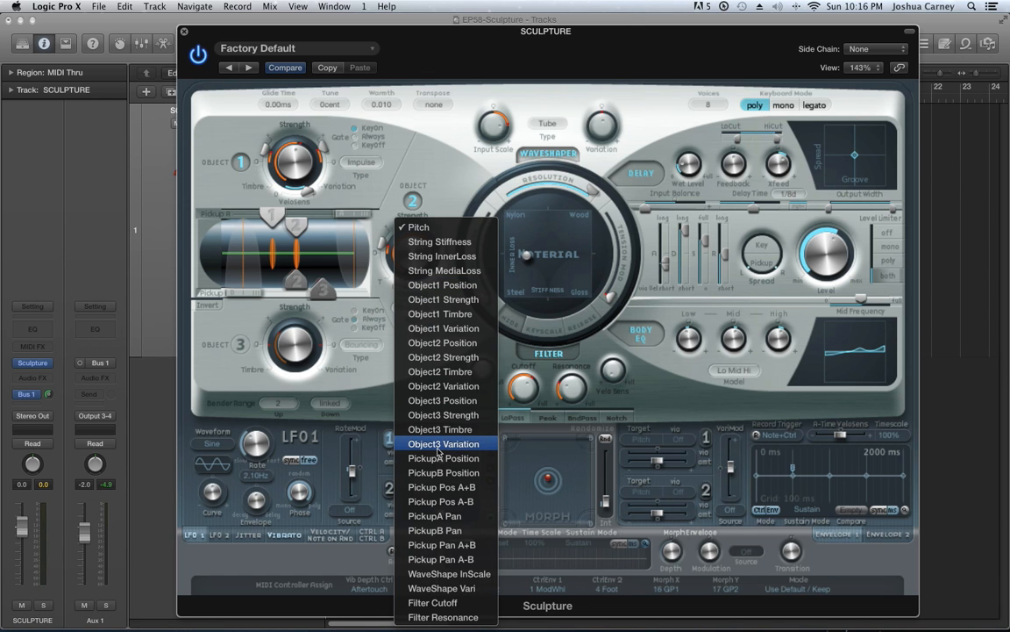
pyautogui.click(440, 606)
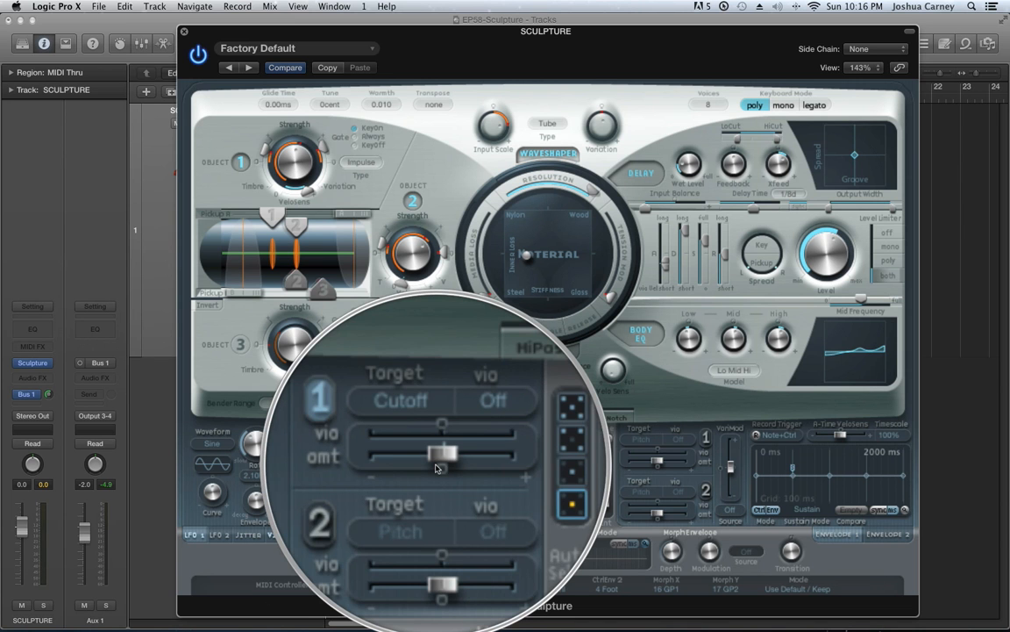
pyautogui.moveTo(439, 461); pyautogui.dragTo(497, 467)
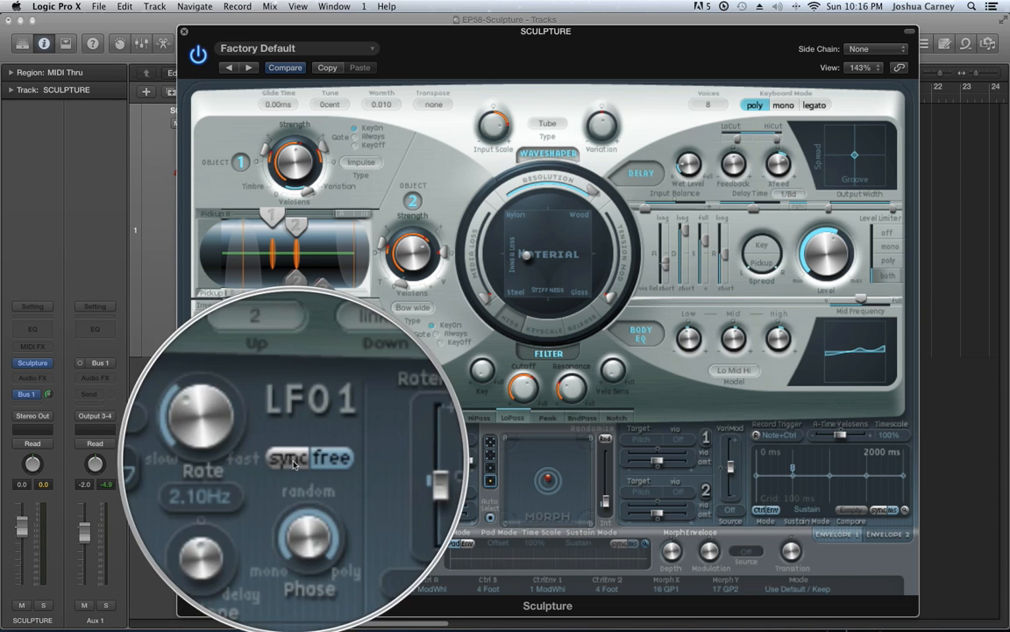
# Sync LFO 1 to the tempo at a 1/8 rate and set its waveform to Rectangle bipolar
pyautogui.click(293, 464)
pyautogui.moveTo(259, 449); pyautogui.dragTo(261, 439)
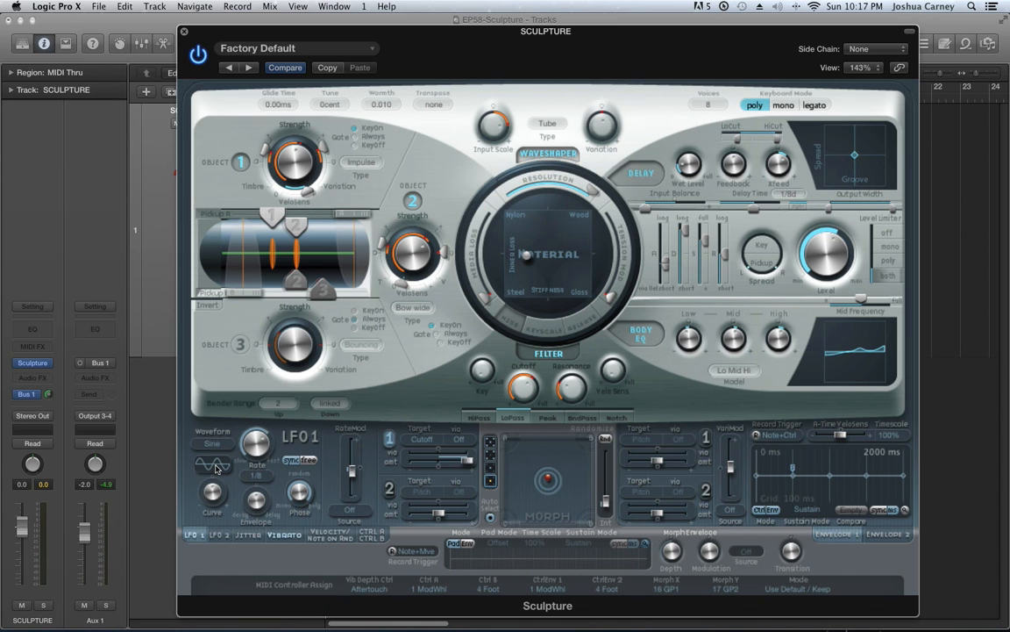
pyautogui.click(213, 444)
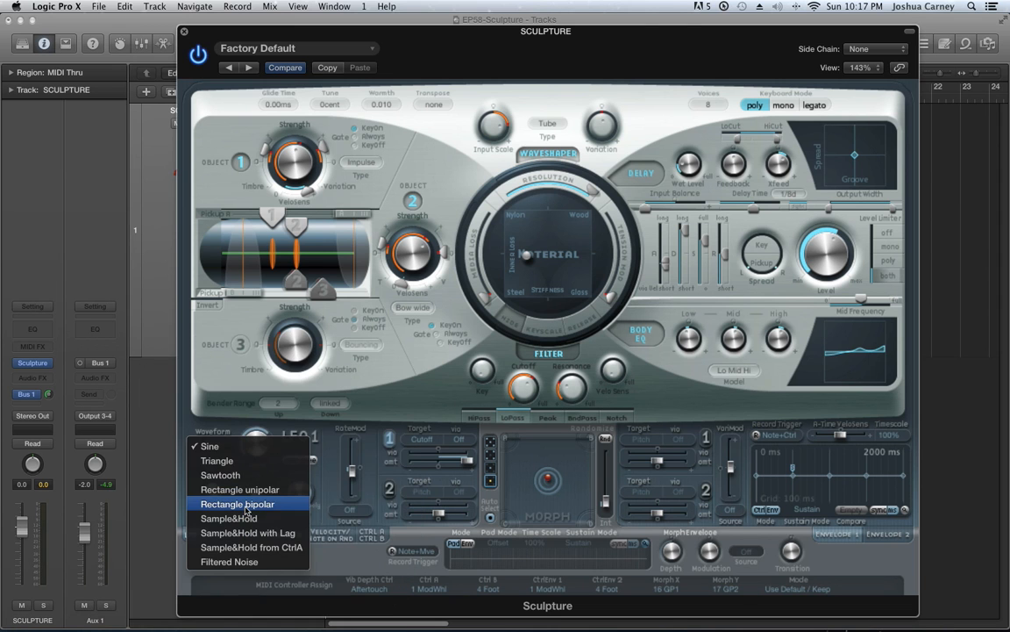
pyautogui.click(235, 509)
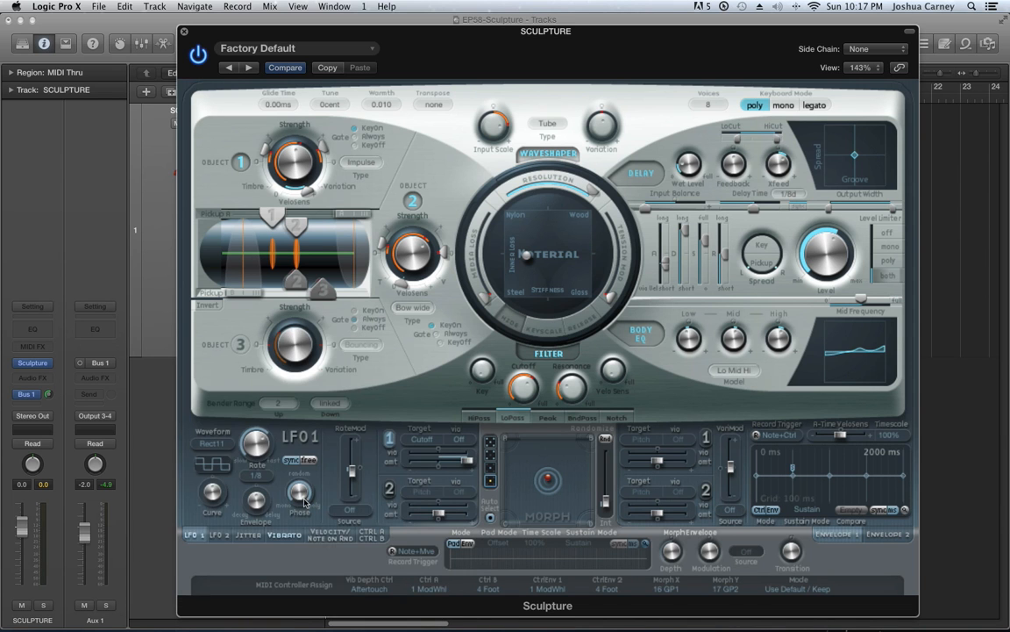
# Adjust the phase of LFO 1 and soften the edges of its rectangle waveform with the curve control
pyautogui.moveTo(301, 497)
pyautogui.mouseDown()
pyautogui.moveTo(314, 564)
pyautogui.moveTo(293, 468)
pyautogui.moveTo(333, 625)
pyautogui.moveTo(296, 508)
pyautogui.mouseUp()
pyautogui.moveTo(215, 498); pyautogui.dragTo(226, 487)
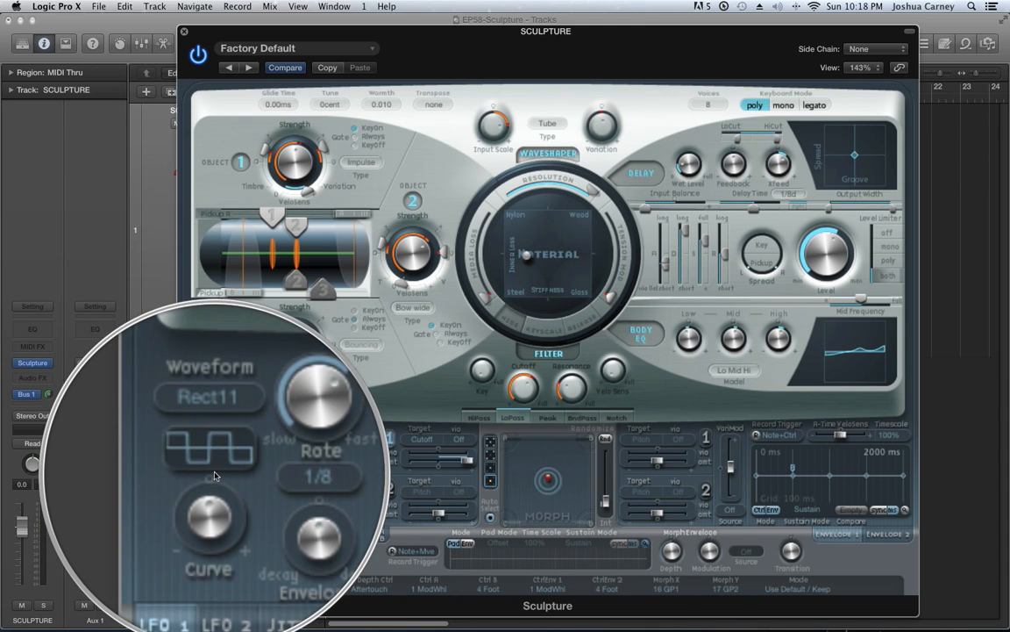
pyautogui.moveTo(216, 488); pyautogui.dragTo(217, 474)
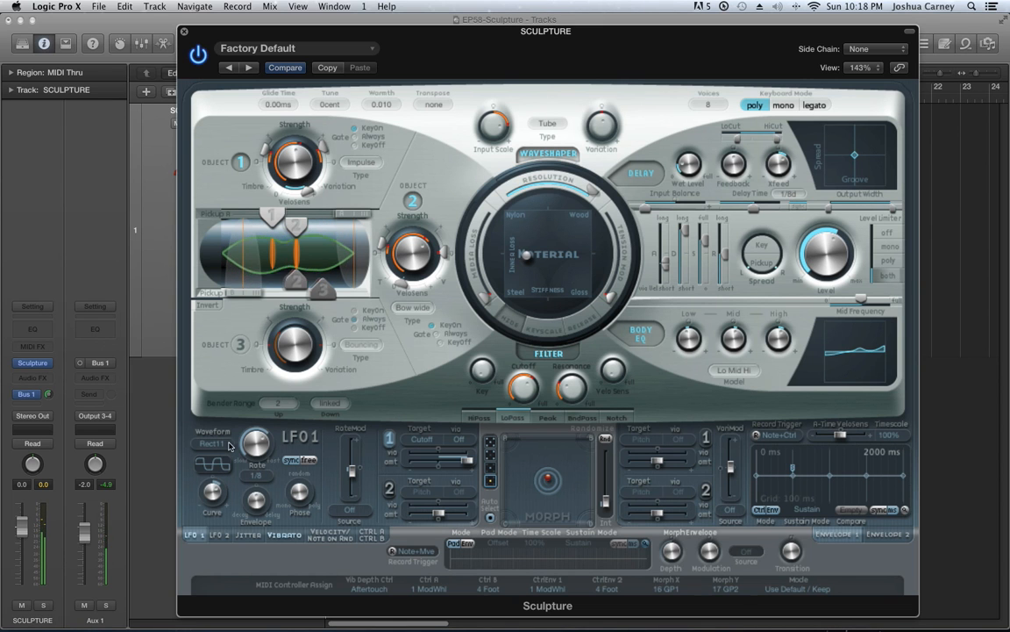
# Try WaveShape InScale as the first target of Jitter 1 with a high modulation amount
pyautogui.click(221, 535)
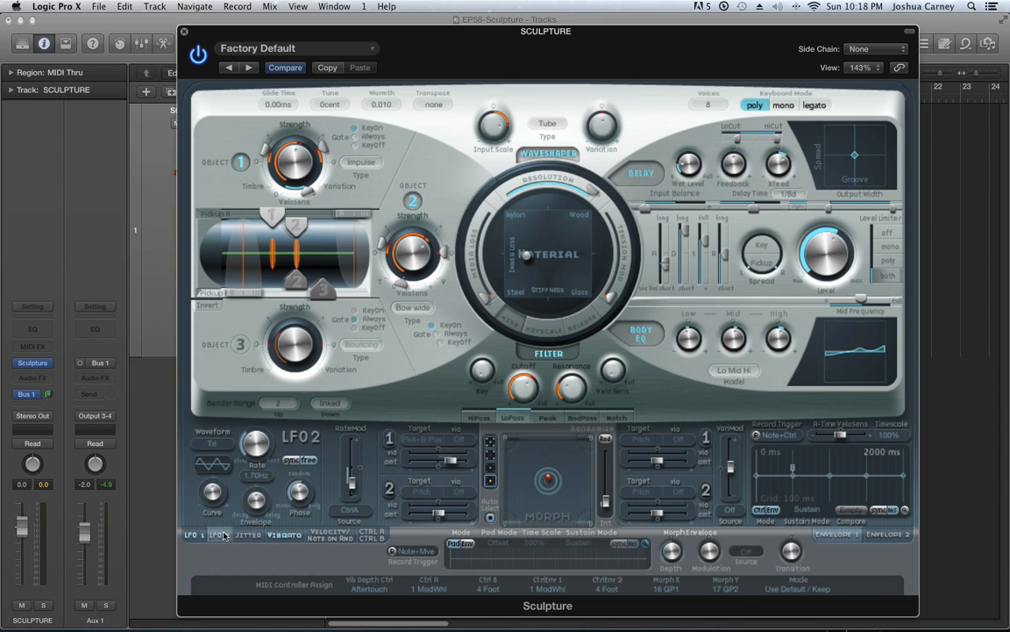
pyautogui.click(248, 534)
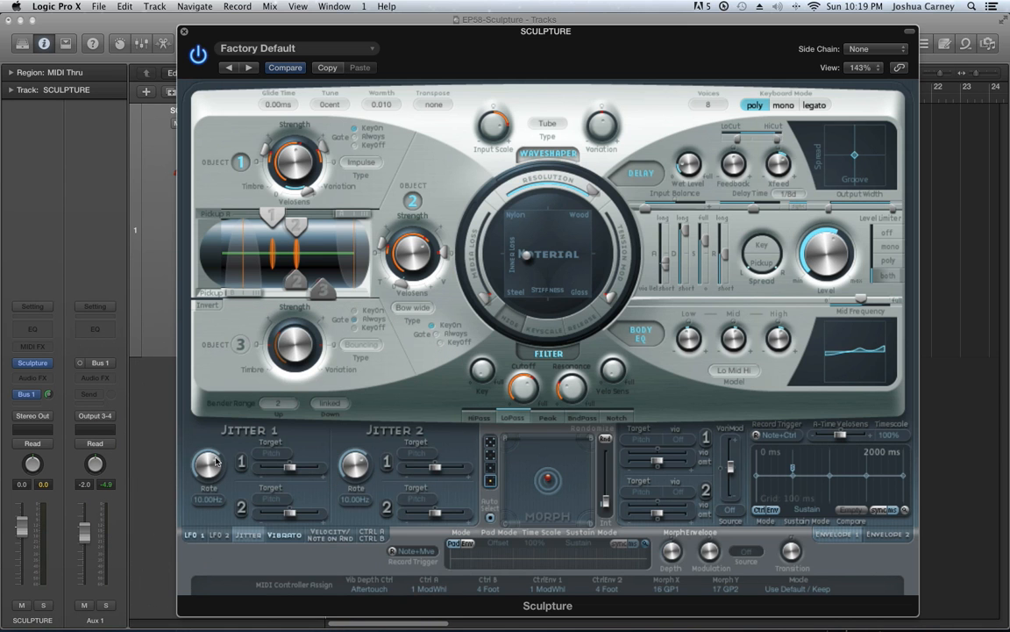
pyautogui.click(271, 452)
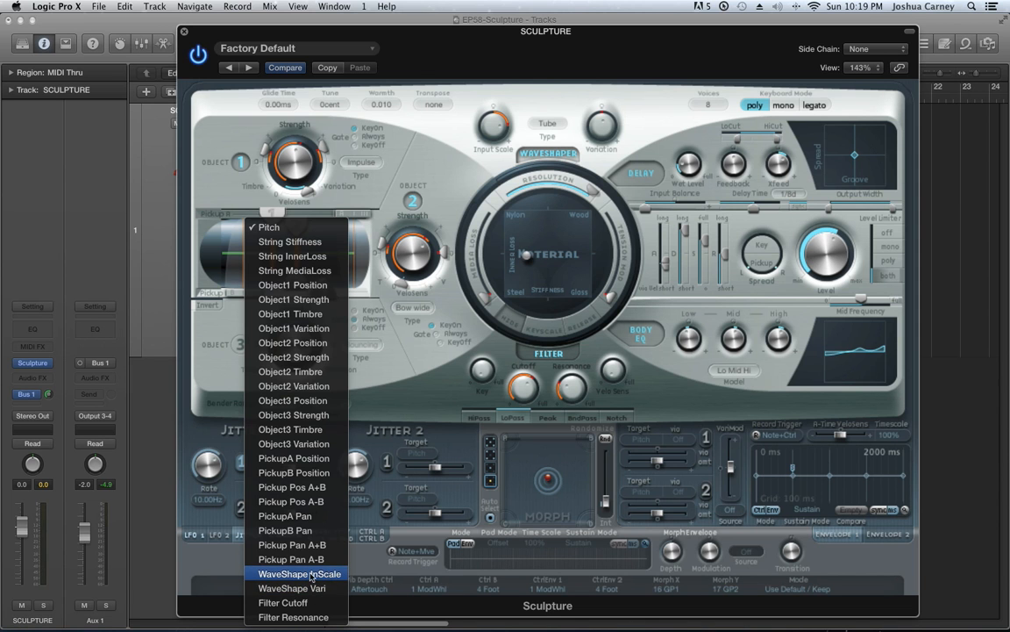
pyautogui.click(316, 576)
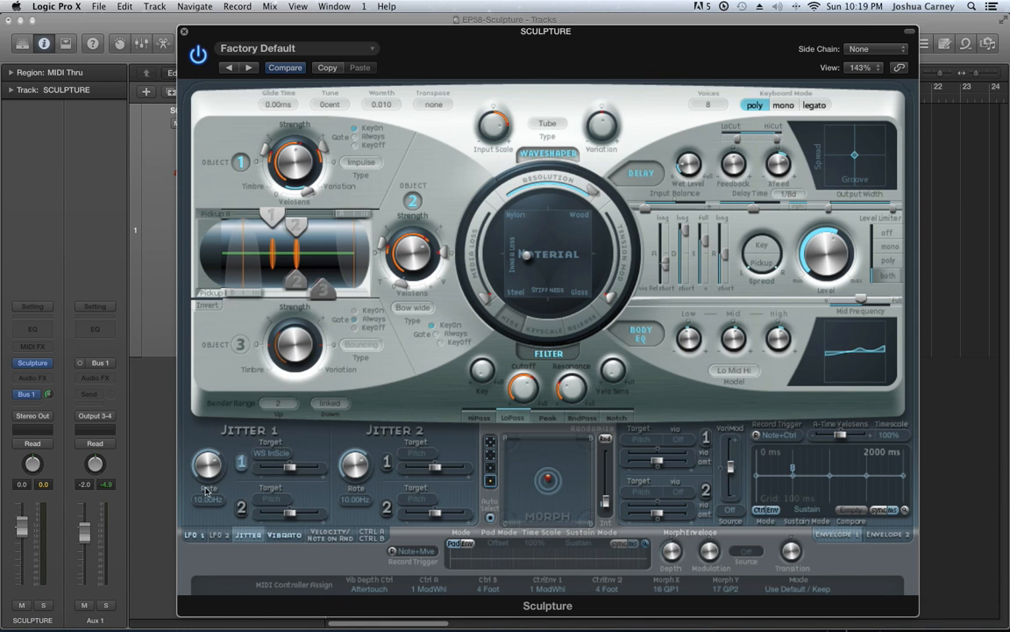
pyautogui.moveTo(291, 470); pyautogui.dragTo(340, 473)
# Set the first target of Jitter 1 to Pitch and reduce its amount to just above the centre
pyautogui.click(269, 455)
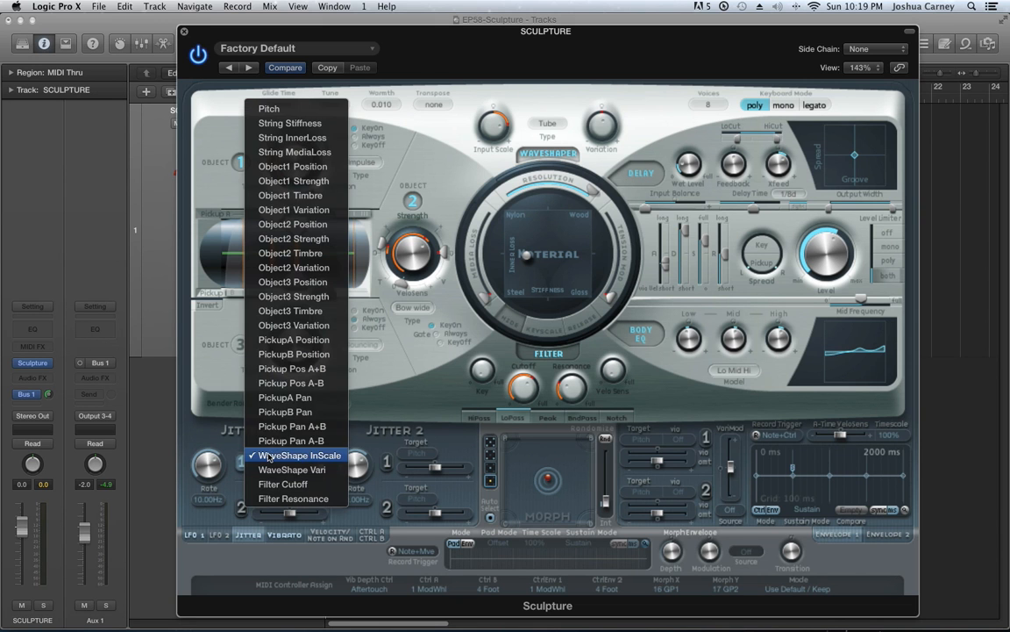
pyautogui.click(269, 109)
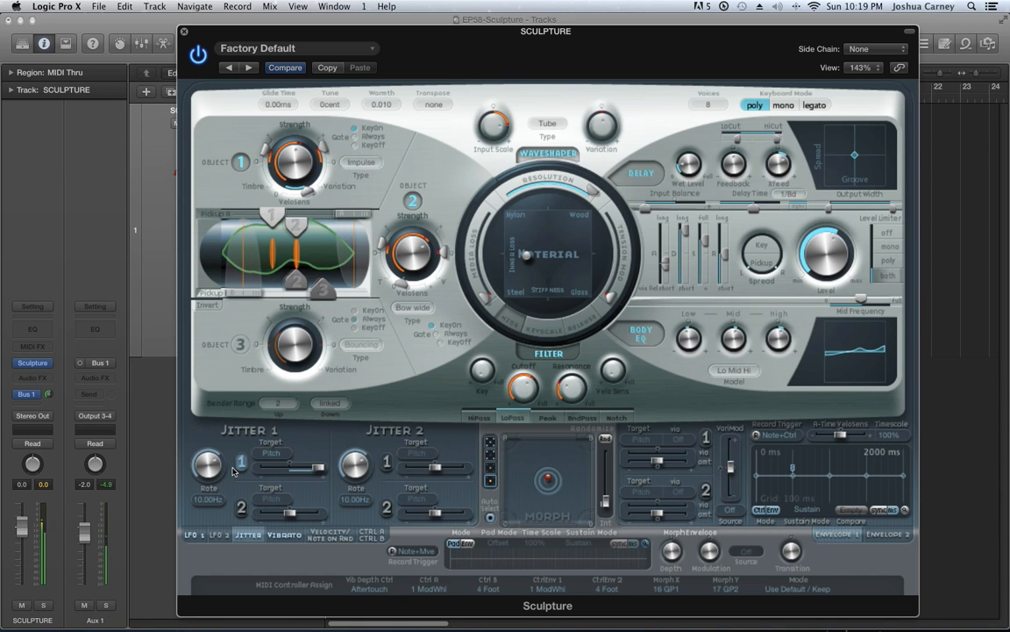
pyautogui.moveTo(318, 467); pyautogui.dragTo(298, 485)
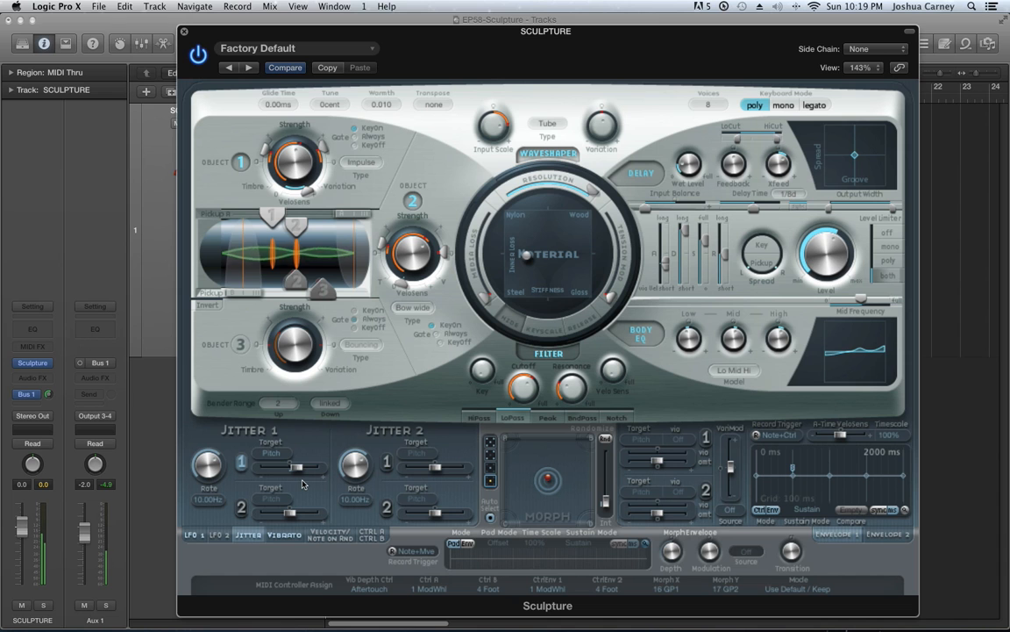
pyautogui.click(298, 455)
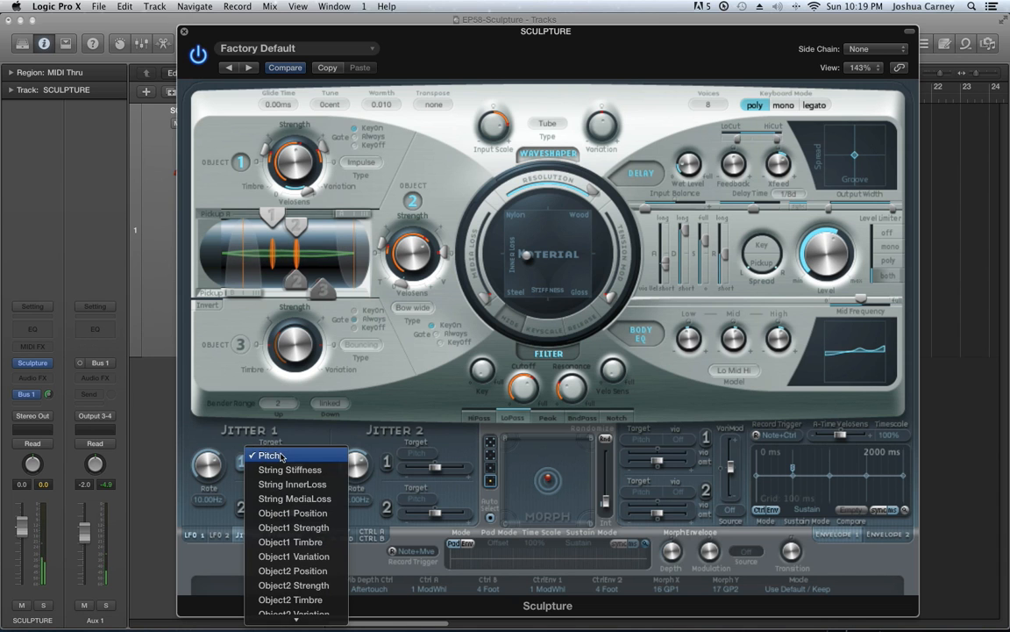
pyautogui.click(219, 453)
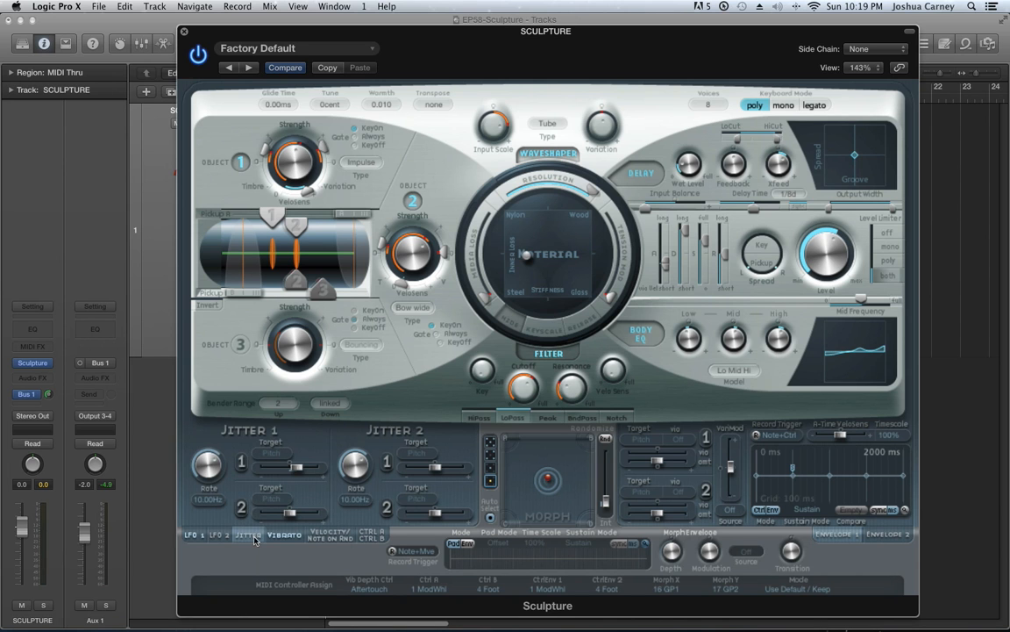
# Examine the Vibrato, Velocity/Note On Random and Controller A/B modulation settings, comparing Vibrato with LFO 1
pyautogui.click(284, 534)
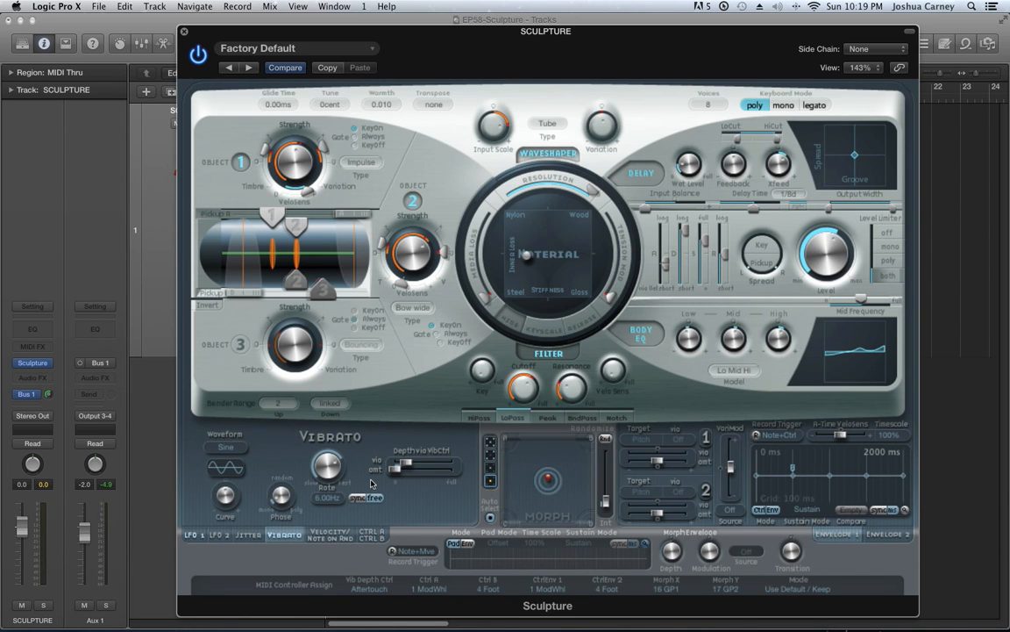
pyautogui.click(193, 535)
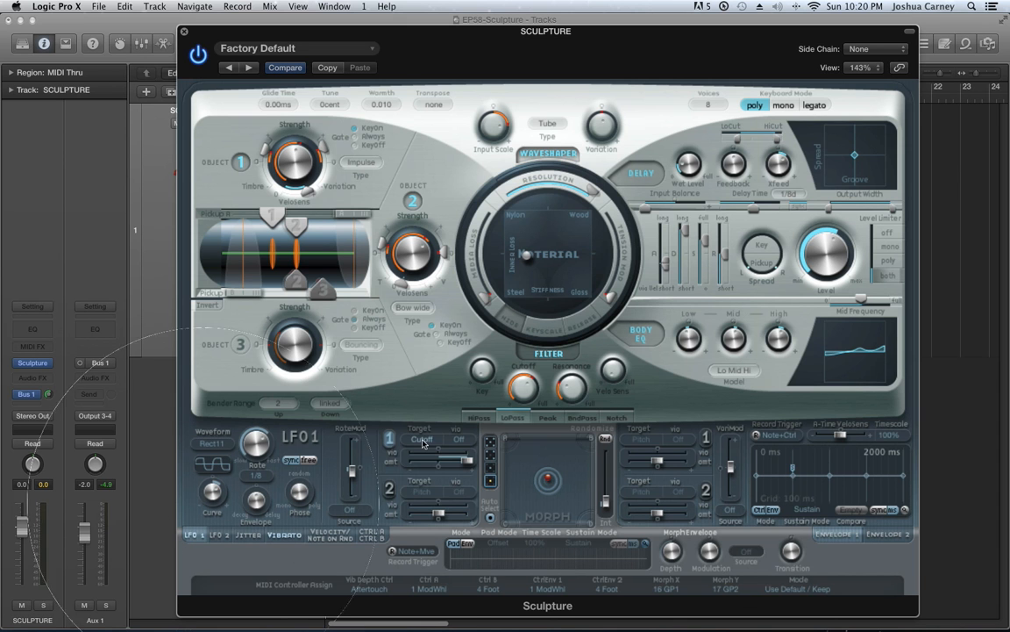
pyautogui.click(288, 535)
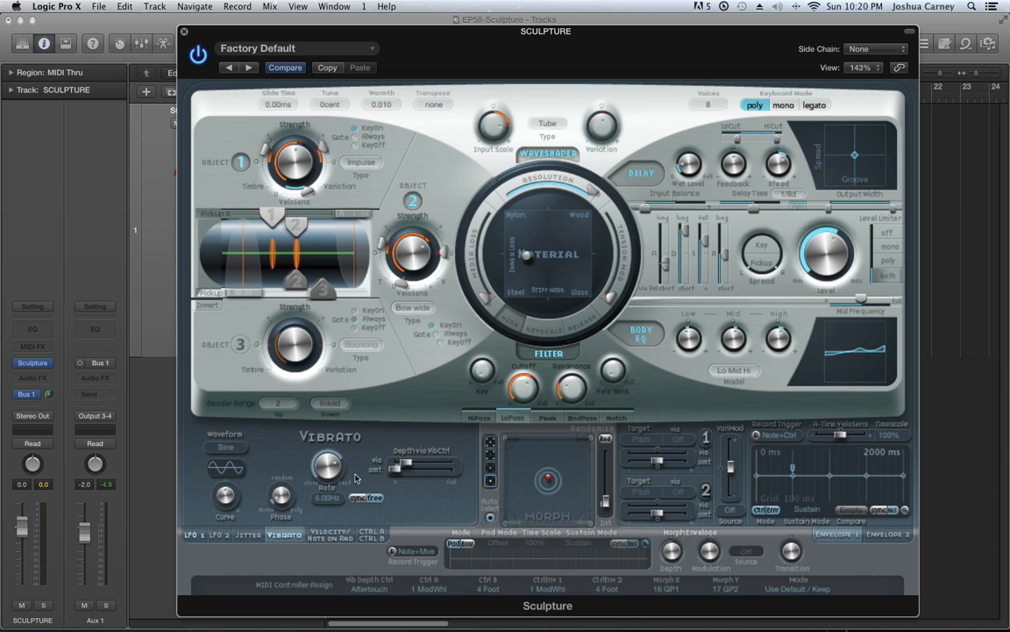
pyautogui.click(326, 536)
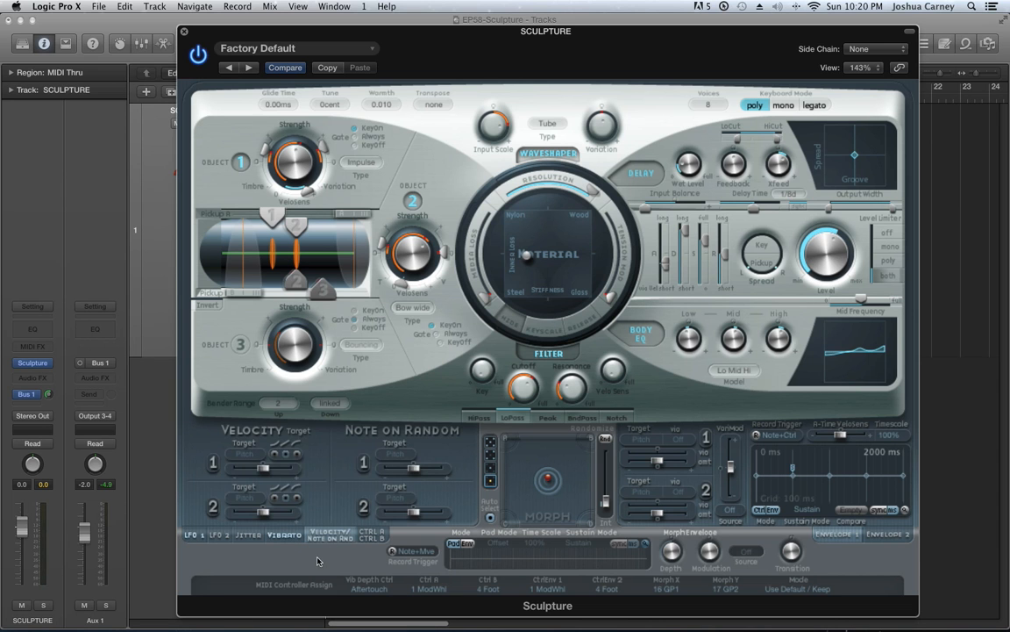
pyautogui.click(369, 535)
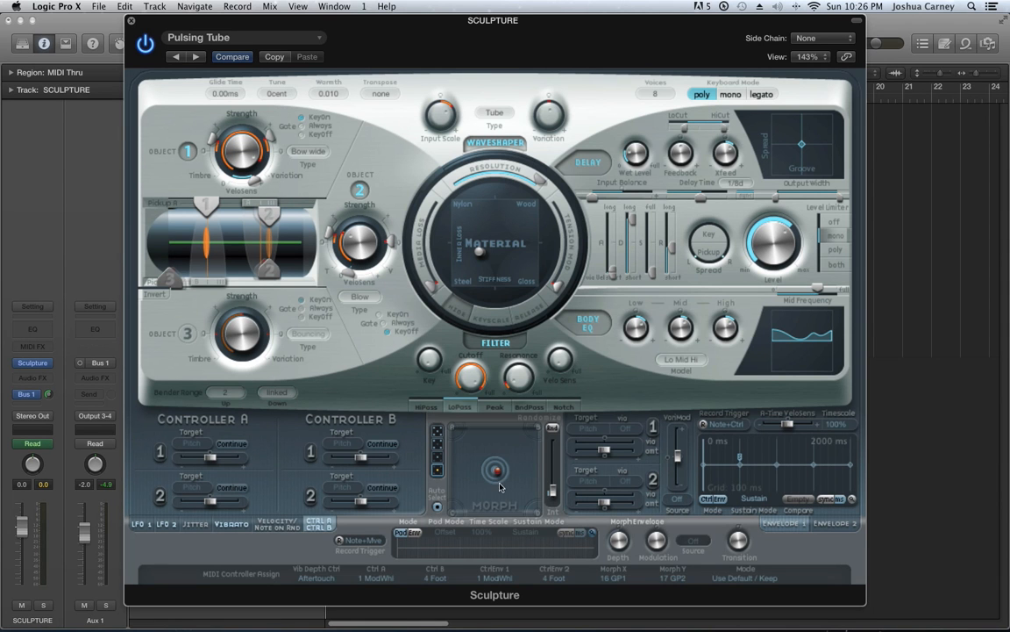
pyautogui.click(196, 37)
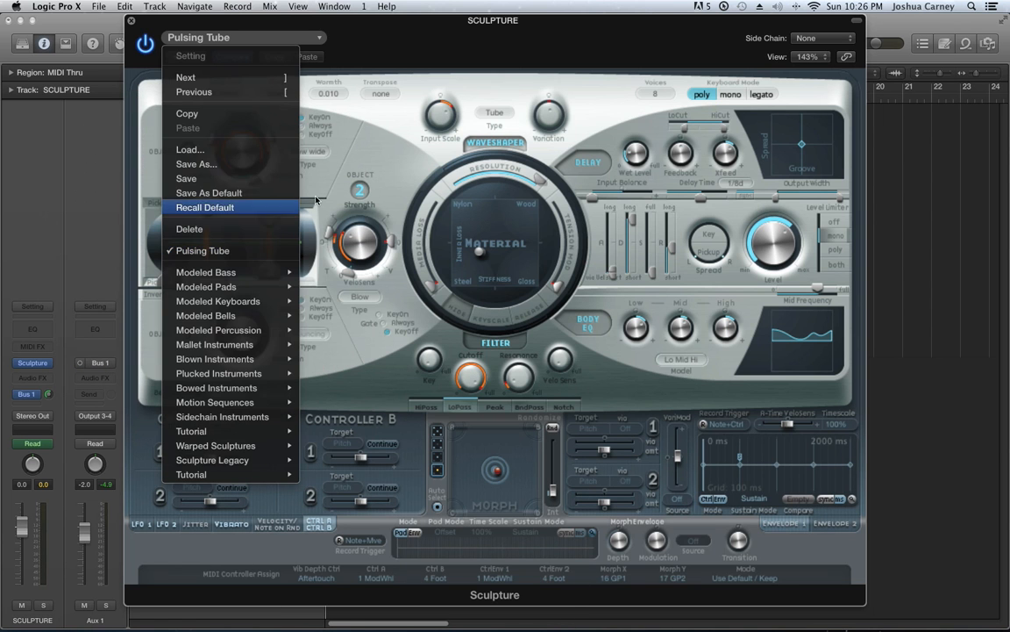
pyautogui.click(385, 142)
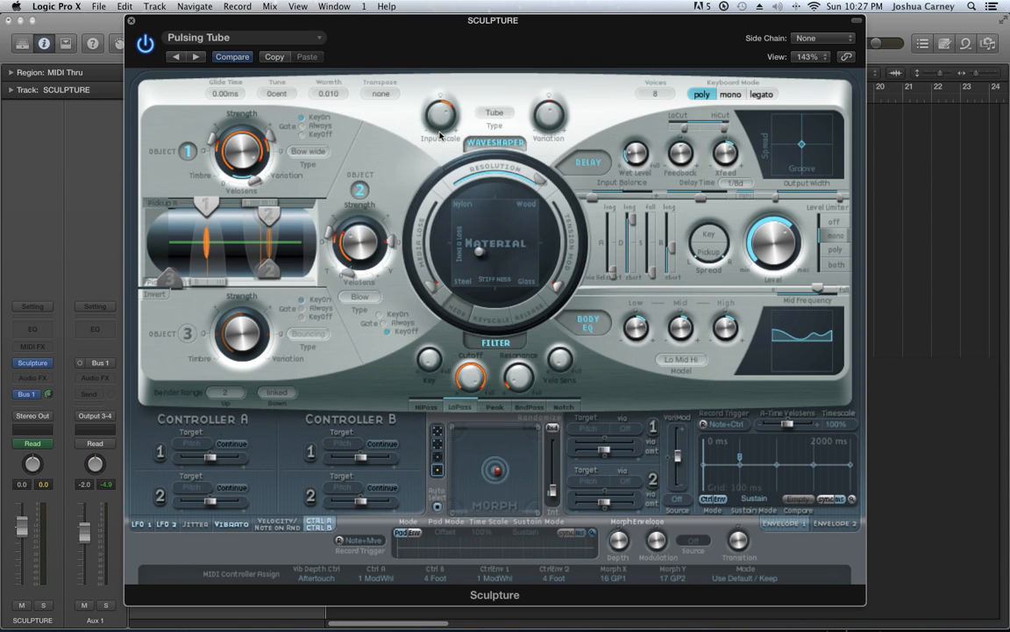
# Shift the string material slightly at the centre morph point, and reposition Objects 1 and 2 along the string at morph point A
pyautogui.moveTo(480, 253); pyautogui.dragTo(419, 233)
pyautogui.click(467, 254)
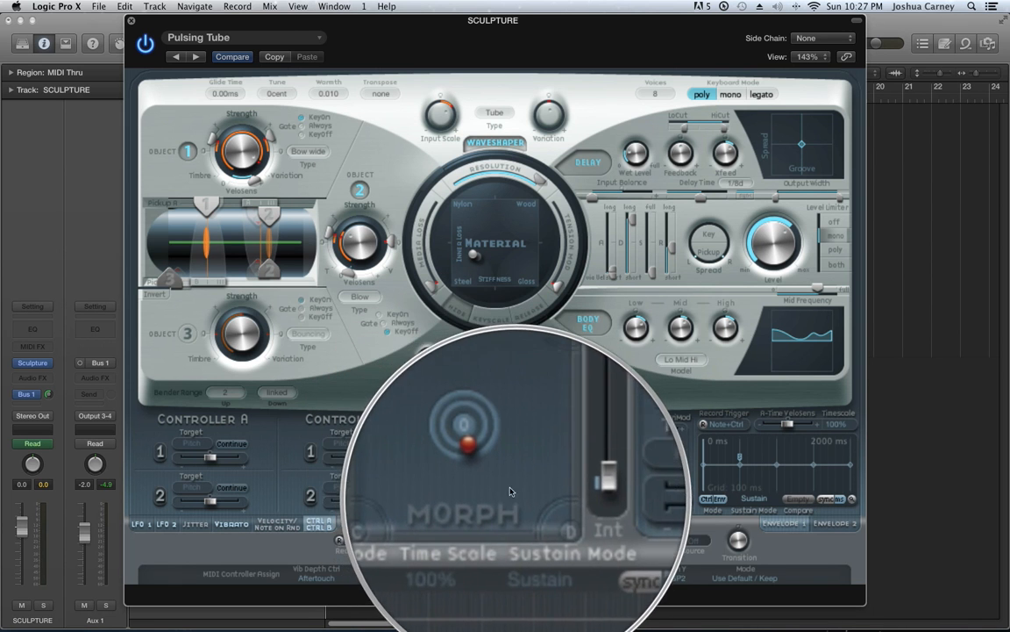
pyautogui.moveTo(495, 474); pyautogui.dragTo(449, 425)
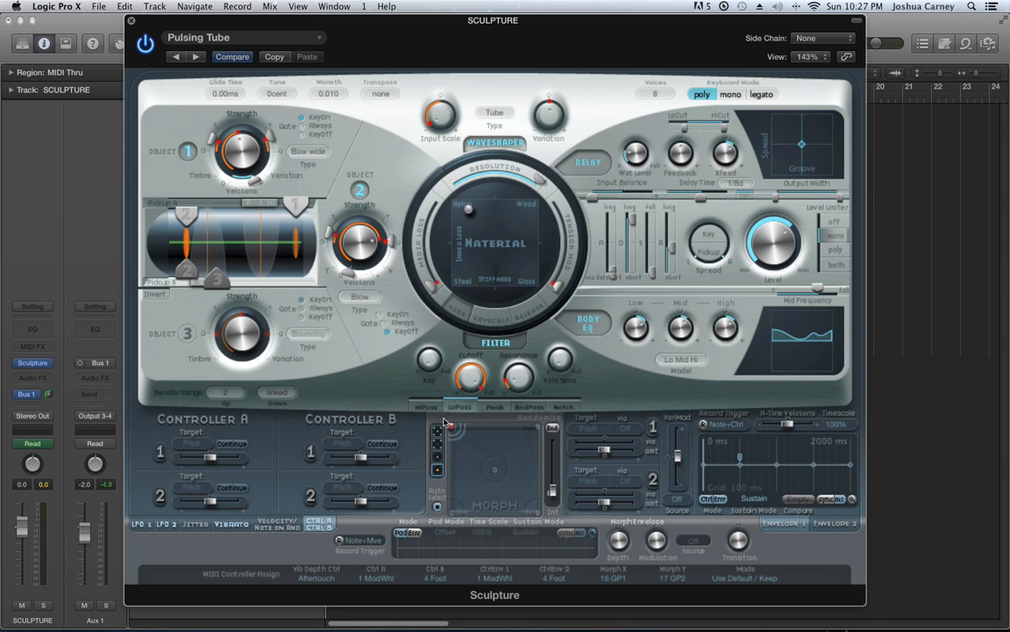
pyautogui.moveTo(192, 270); pyautogui.dragTo(250, 270)
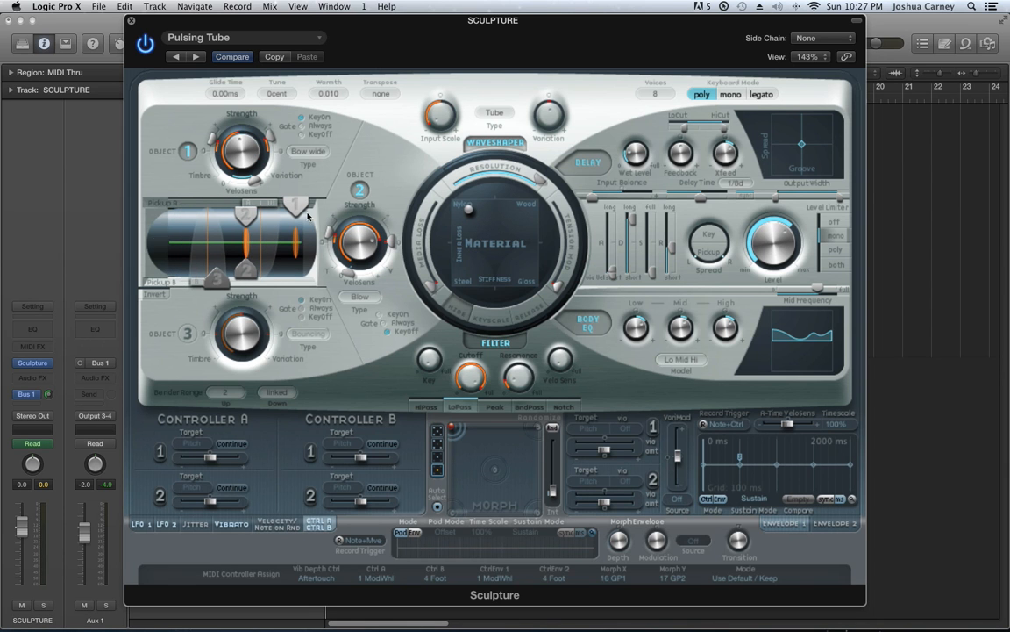
pyautogui.moveTo(297, 207); pyautogui.dragTo(281, 208)
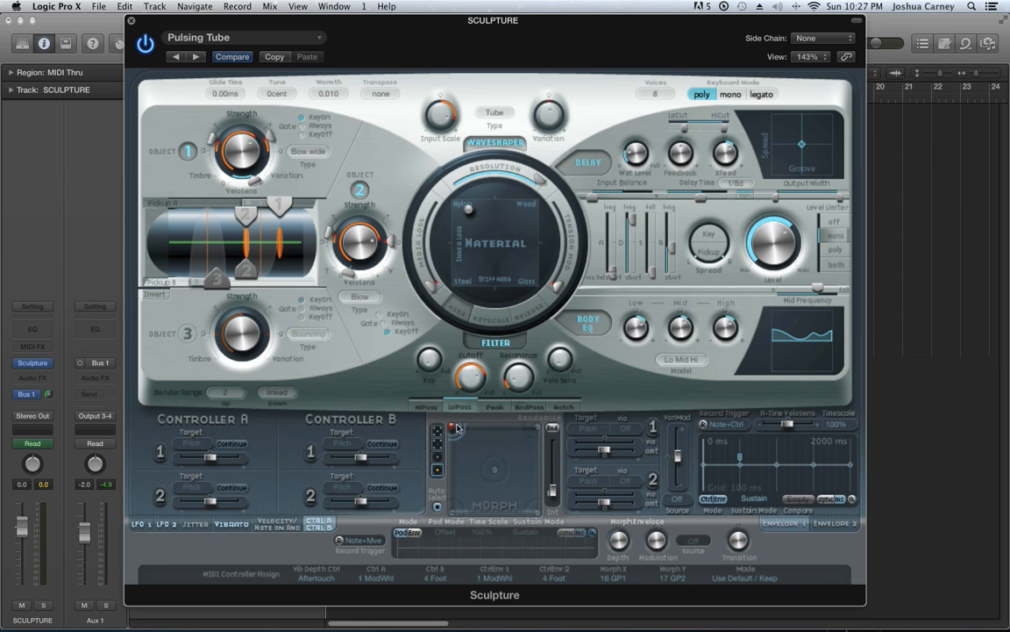
# At morph point B, adjust the object positions, object strengths with Object 2 at 0.55, Waveshaper input scale and filter cutoff
pyautogui.moveTo(246, 213); pyautogui.dragTo(207, 212)
pyautogui.moveTo(243, 151); pyautogui.dragTo(244, 159)
pyautogui.moveTo(357, 249); pyautogui.dragTo(364, 174)
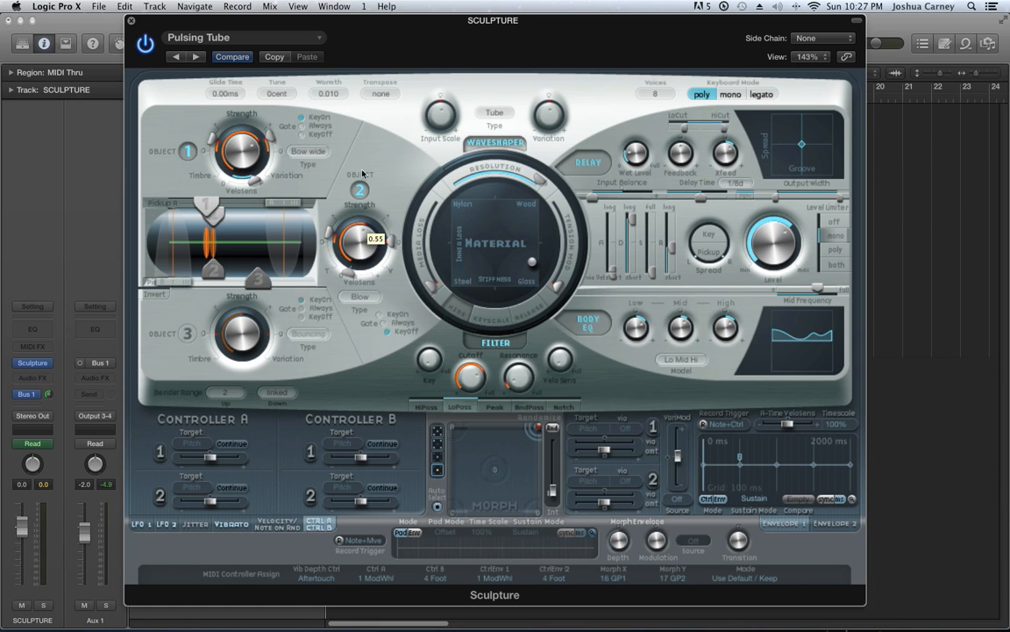
pyautogui.moveTo(443, 121); pyautogui.dragTo(447, 127)
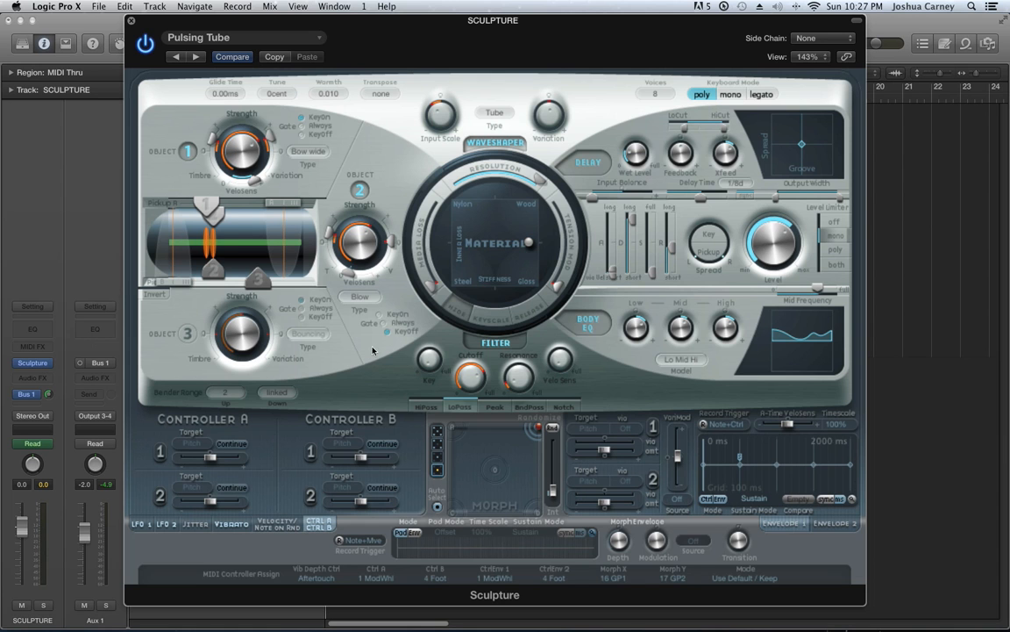
pyautogui.moveTo(464, 385); pyautogui.dragTo(467, 392)
# Go to morph point C and move the string material to about 0.21 inner loss and 0.71 stiffness
pyautogui.moveTo(536, 428); pyautogui.dragTo(454, 512)
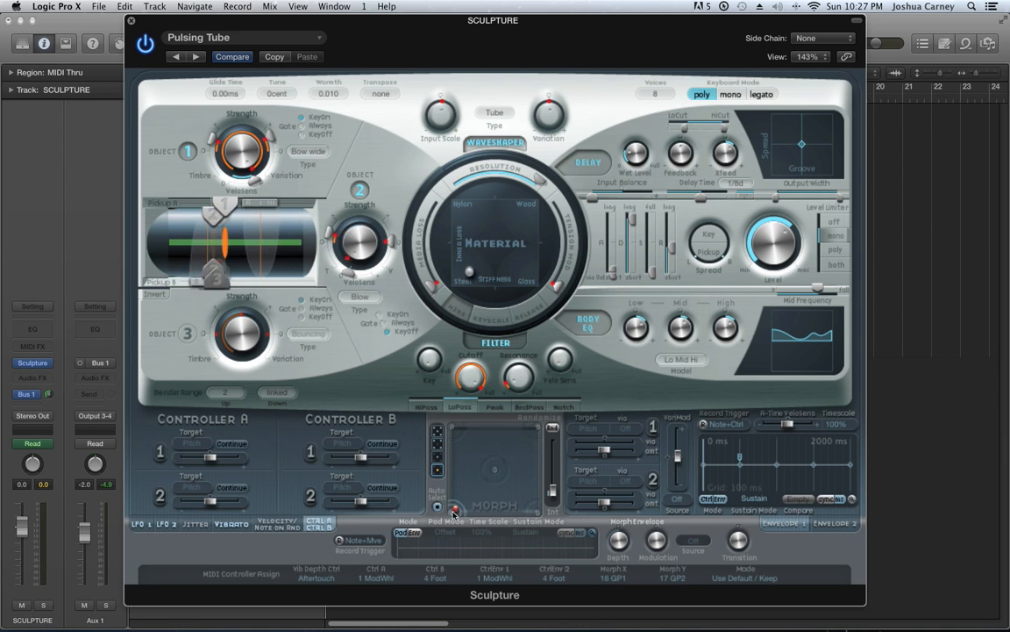
pyautogui.moveTo(470, 270); pyautogui.dragTo(516, 268)
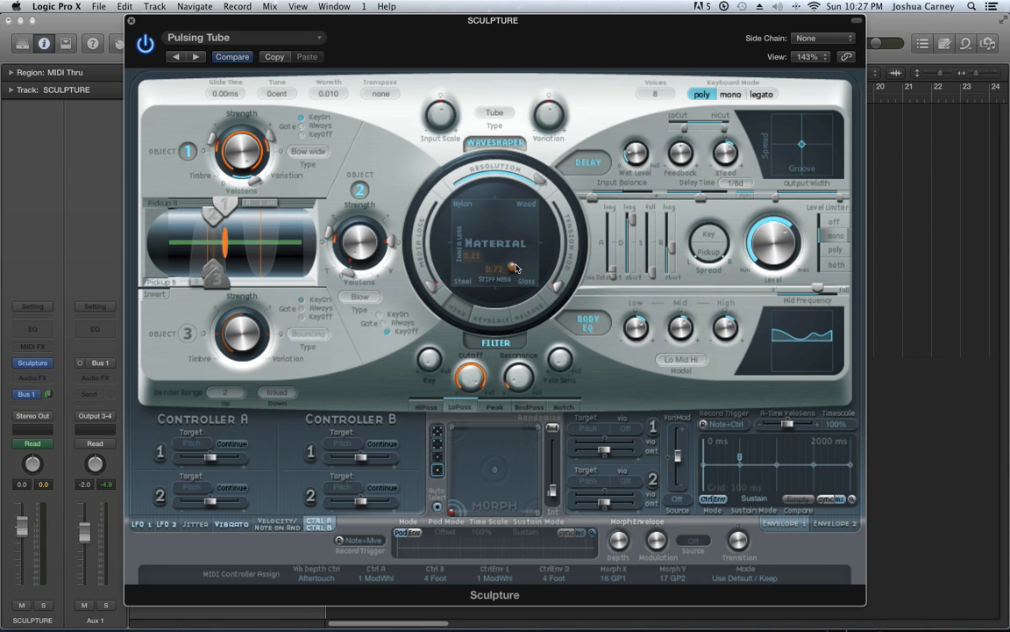
# Reposition Object 1 at morph point C, and at point D adjust its position, Object 1 and 2 strengths, Waveshaper input scale, filter cutoff and resonance
pyautogui.moveTo(230, 206); pyautogui.dragTo(261, 204)
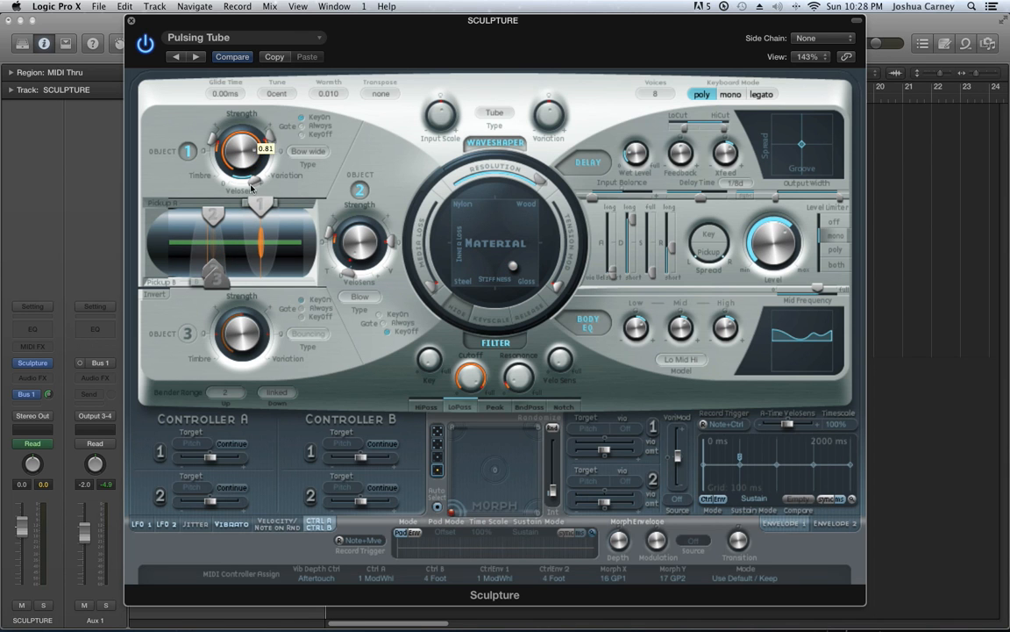
pyautogui.click(542, 517)
pyautogui.moveTo(230, 207); pyautogui.dragTo(286, 207)
pyautogui.moveTo(245, 157); pyautogui.dragTo(250, 207)
pyautogui.moveTo(362, 242); pyautogui.dragTo(366, 197)
pyautogui.moveTo(446, 117); pyautogui.dragTo(465, 91)
pyautogui.moveTo(471, 373); pyautogui.dragTo(475, 404)
pyautogui.click(524, 376)
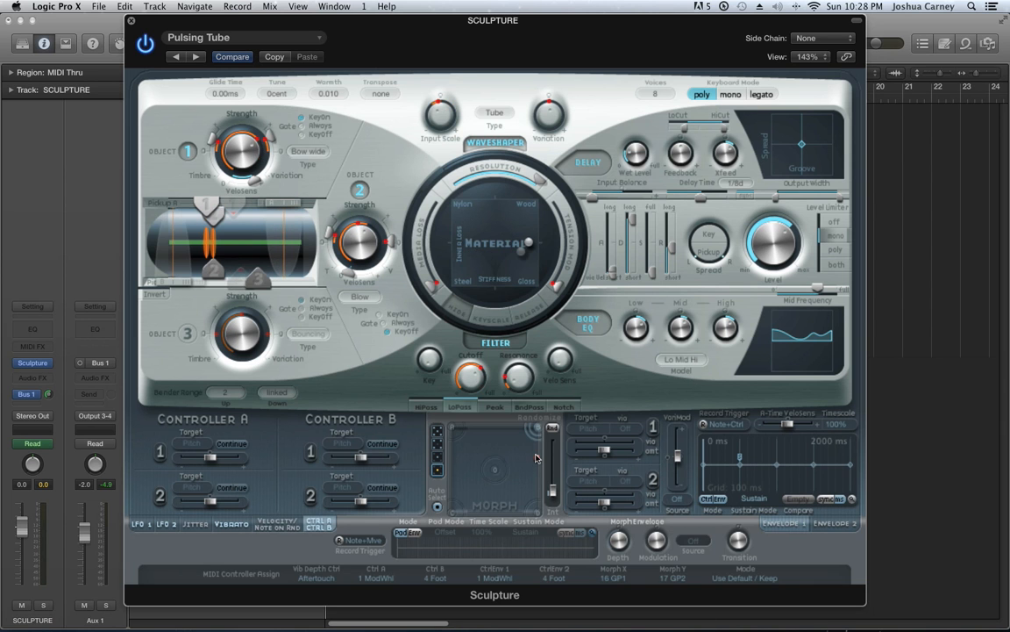
# Audition the morph by moving the morph point to around the pad's centre, and raise the amplitude envelope's sustain to about half
pyautogui.moveTo(537, 458); pyautogui.dragTo(497, 475)
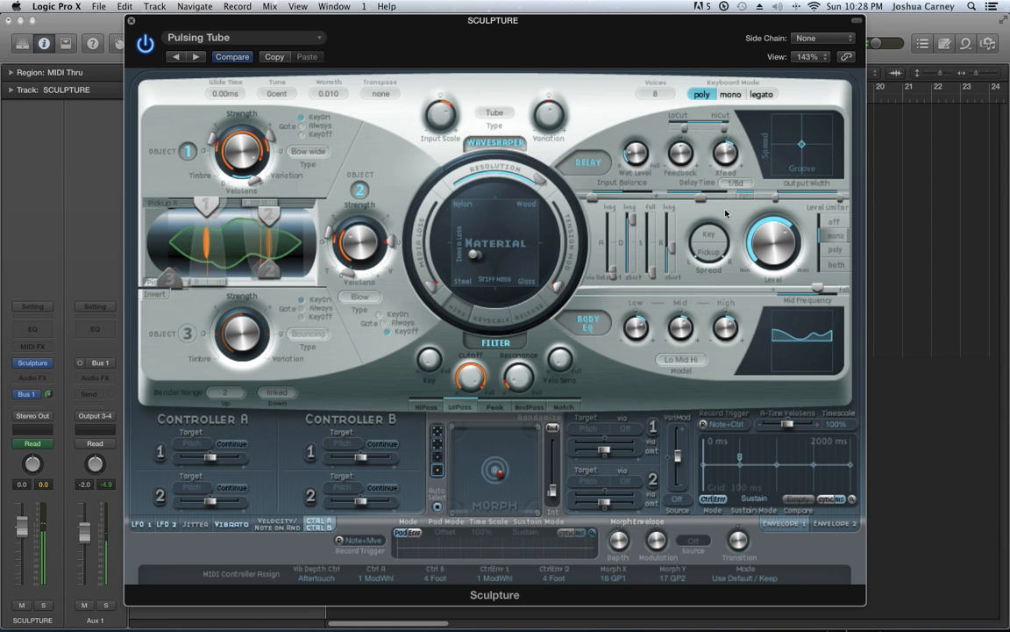
pyautogui.moveTo(652, 273); pyautogui.dragTo(653, 236)
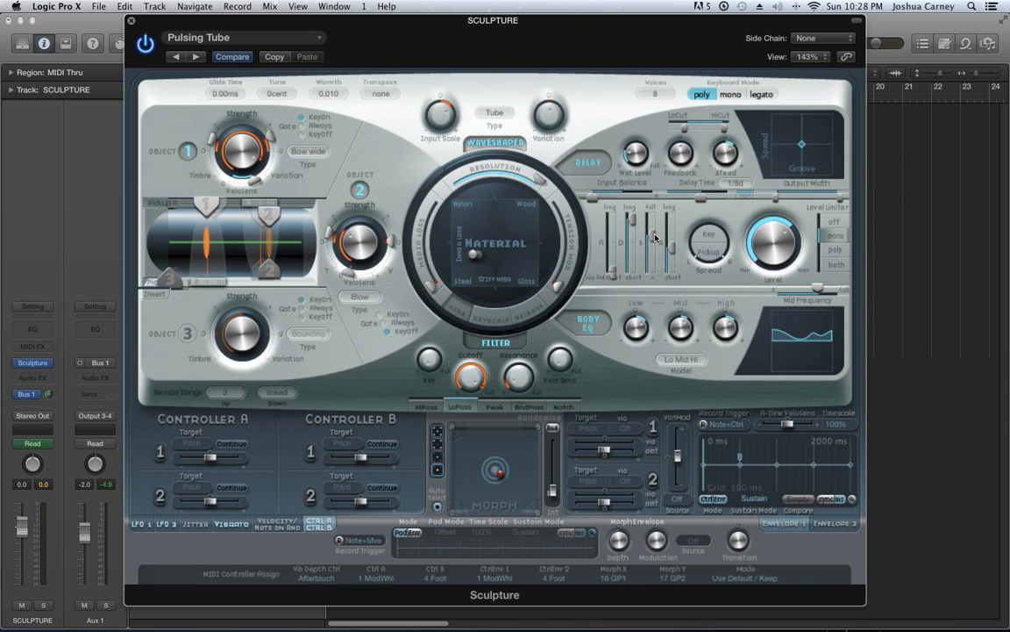
pyautogui.moveTo(499, 484)
pyautogui.mouseDown()
pyautogui.moveTo(419, 399)
pyautogui.moveTo(473, 425)
pyautogui.moveTo(530, 435)
pyautogui.moveTo(491, 450)
pyautogui.moveTo(465, 518)
pyautogui.moveTo(452, 430)
pyautogui.moveTo(465, 465)
pyautogui.moveTo(496, 477)
pyautogui.mouseUp()
pyautogui.moveTo(497, 475); pyautogui.dragTo(498, 470)
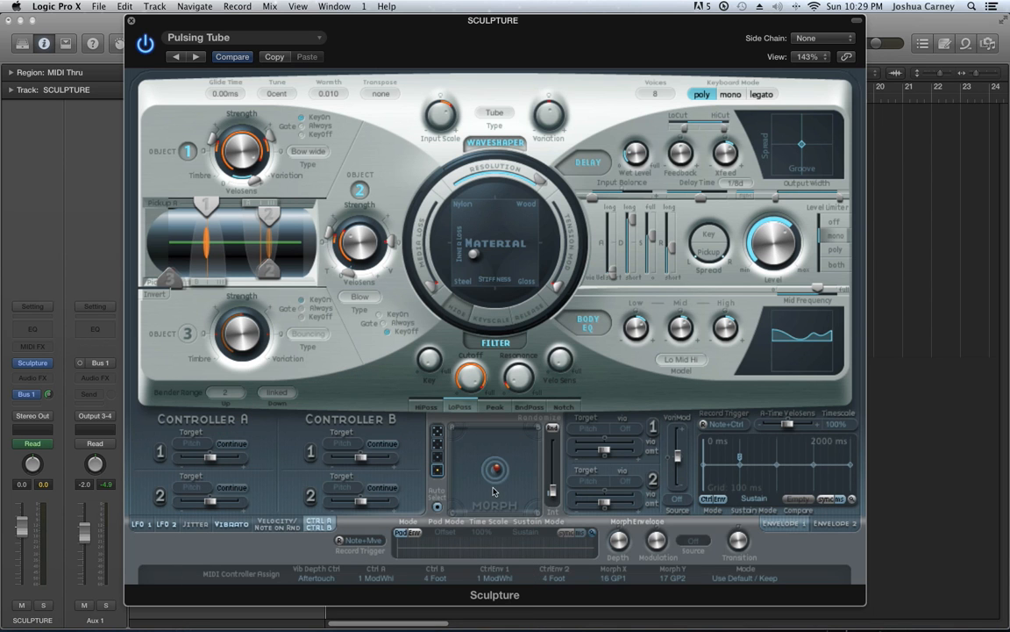
# Check the existing morph envelope path, return to Pad-only mode and choose Note + Move Morph Point as the record trigger
pyautogui.click(407, 533)
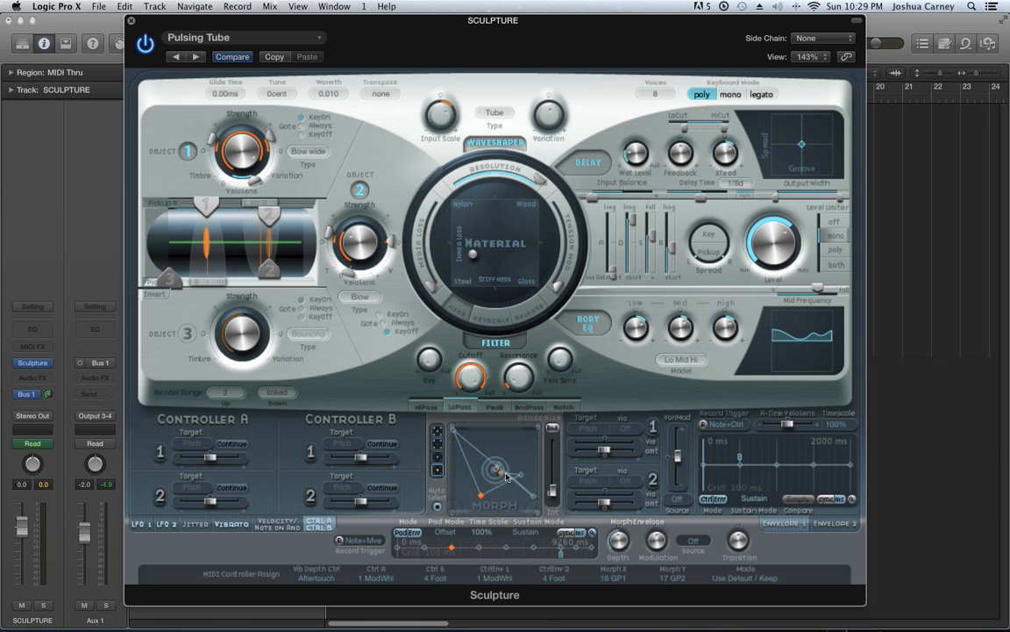
pyautogui.click(405, 534)
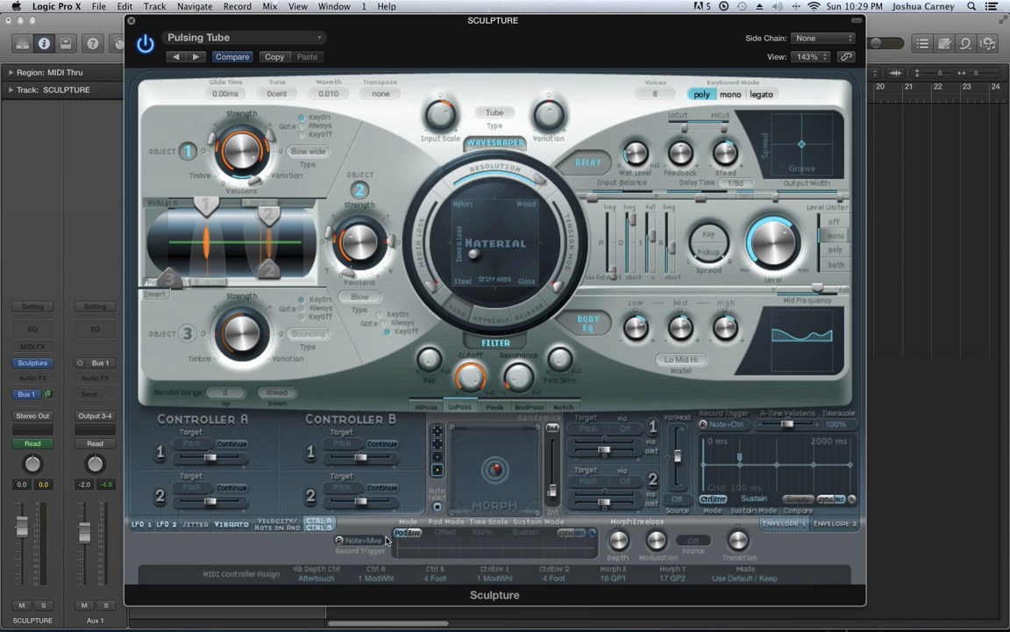
pyautogui.click(362, 540)
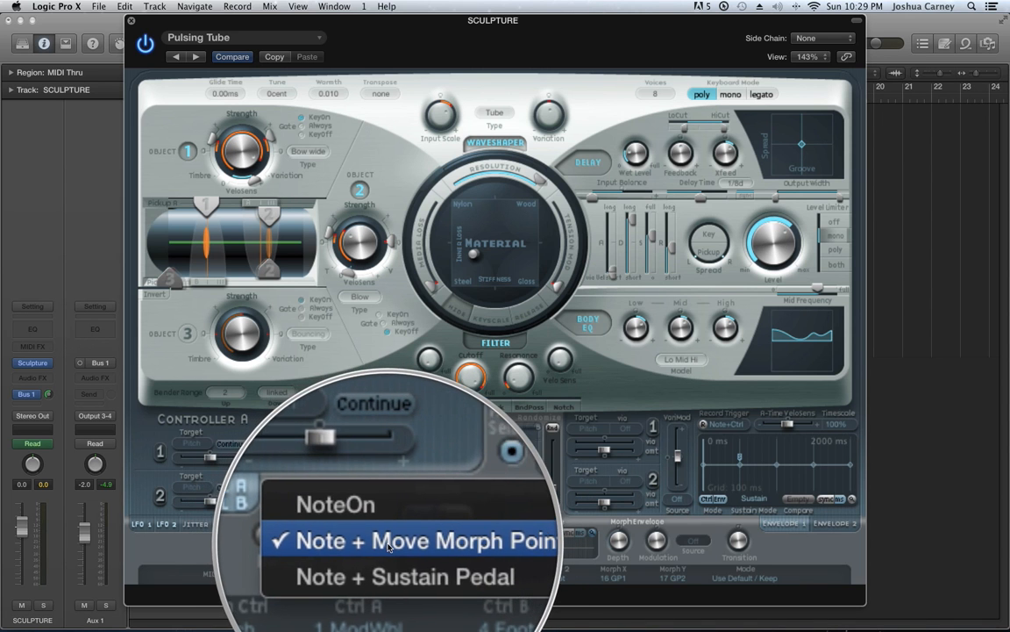
pyautogui.click(349, 546)
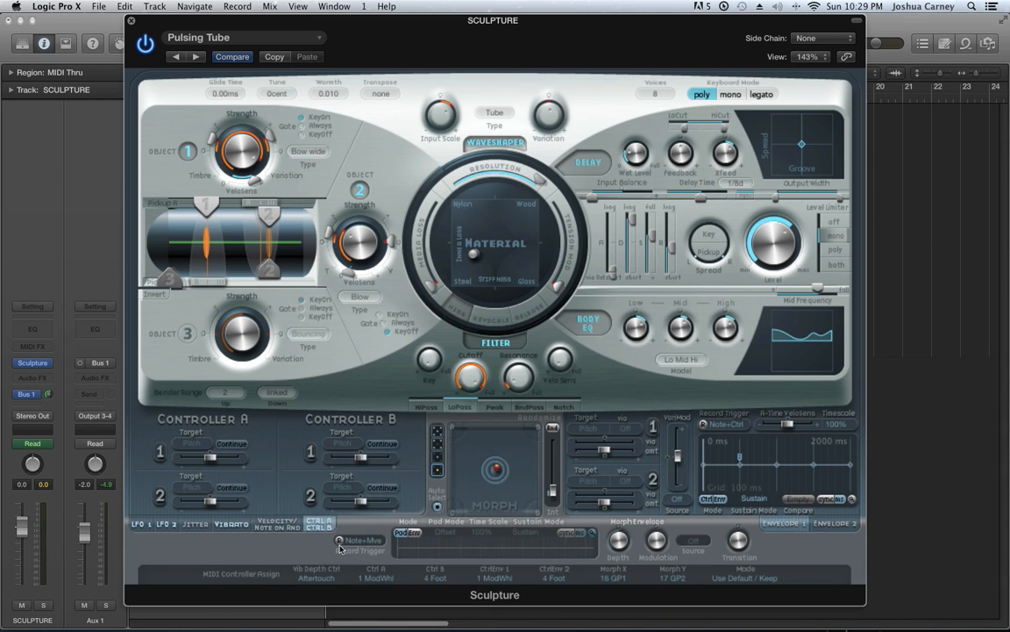
# Record a new morph path by moving the morph point around the pad, and enable the morph envelope to play it
pyautogui.click(340, 541)
pyautogui.moveTo(495, 470)
pyautogui.mouseDown()
pyautogui.moveTo(474, 445)
pyautogui.moveTo(478, 428)
pyautogui.moveTo(470, 439)
pyautogui.moveTo(491, 443)
pyautogui.moveTo(529, 479)
pyautogui.moveTo(473, 456)
pyautogui.moveTo(460, 421)
pyautogui.moveTo(421, 422)
pyautogui.moveTo(450, 500)
pyautogui.moveTo(420, 464)
pyautogui.moveTo(454, 436)
pyautogui.moveTo(496, 472)
pyautogui.mouseUp()
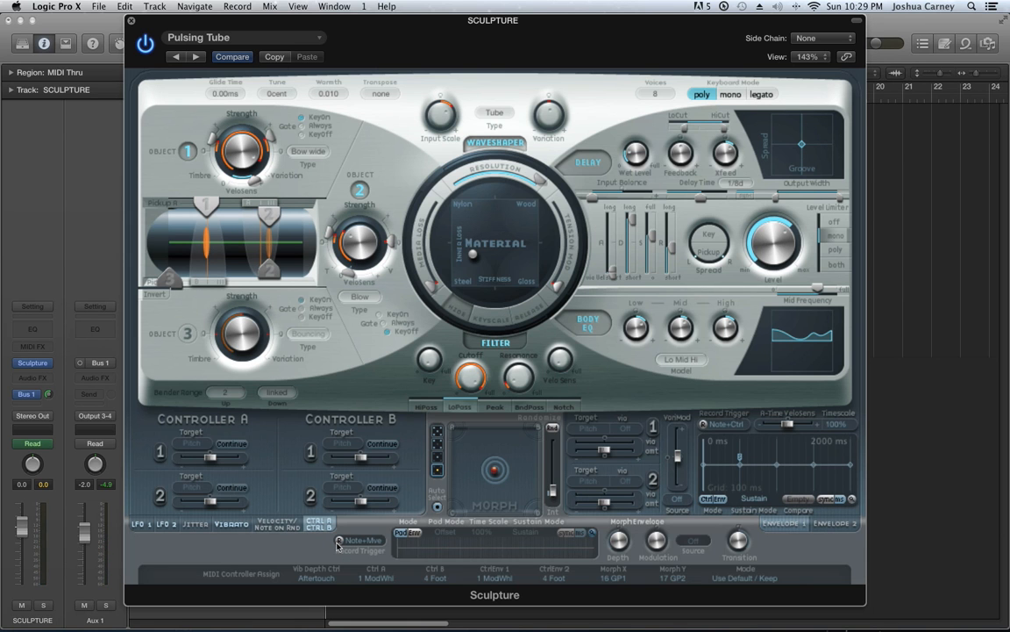
pyautogui.click(414, 534)
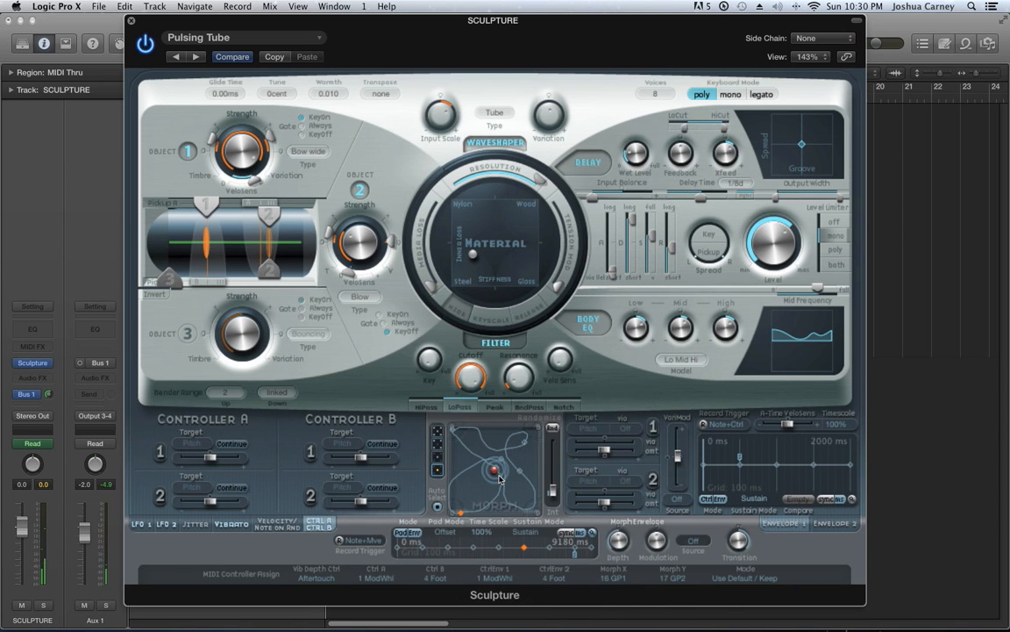
# Sync the morph envelope to the project tempo and display the Envelope 1 settings
pyautogui.click(567, 532)
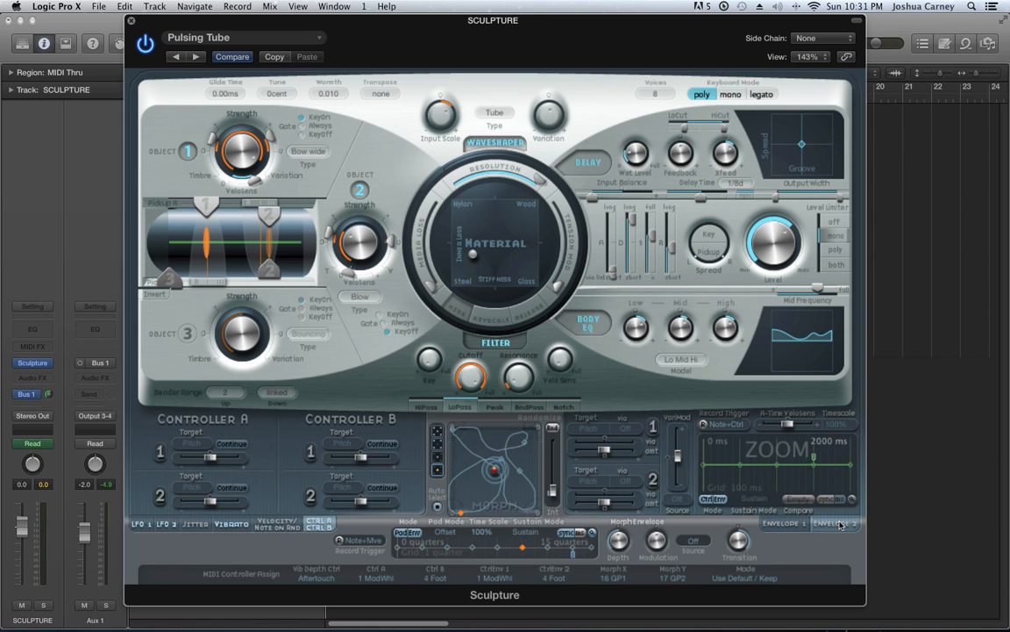
pyautogui.click(786, 523)
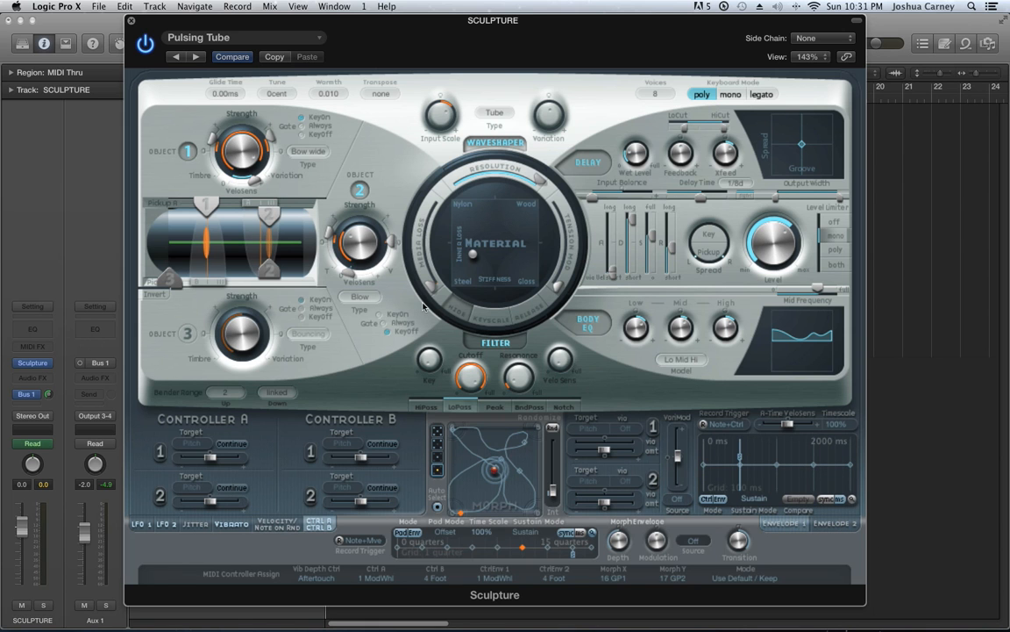